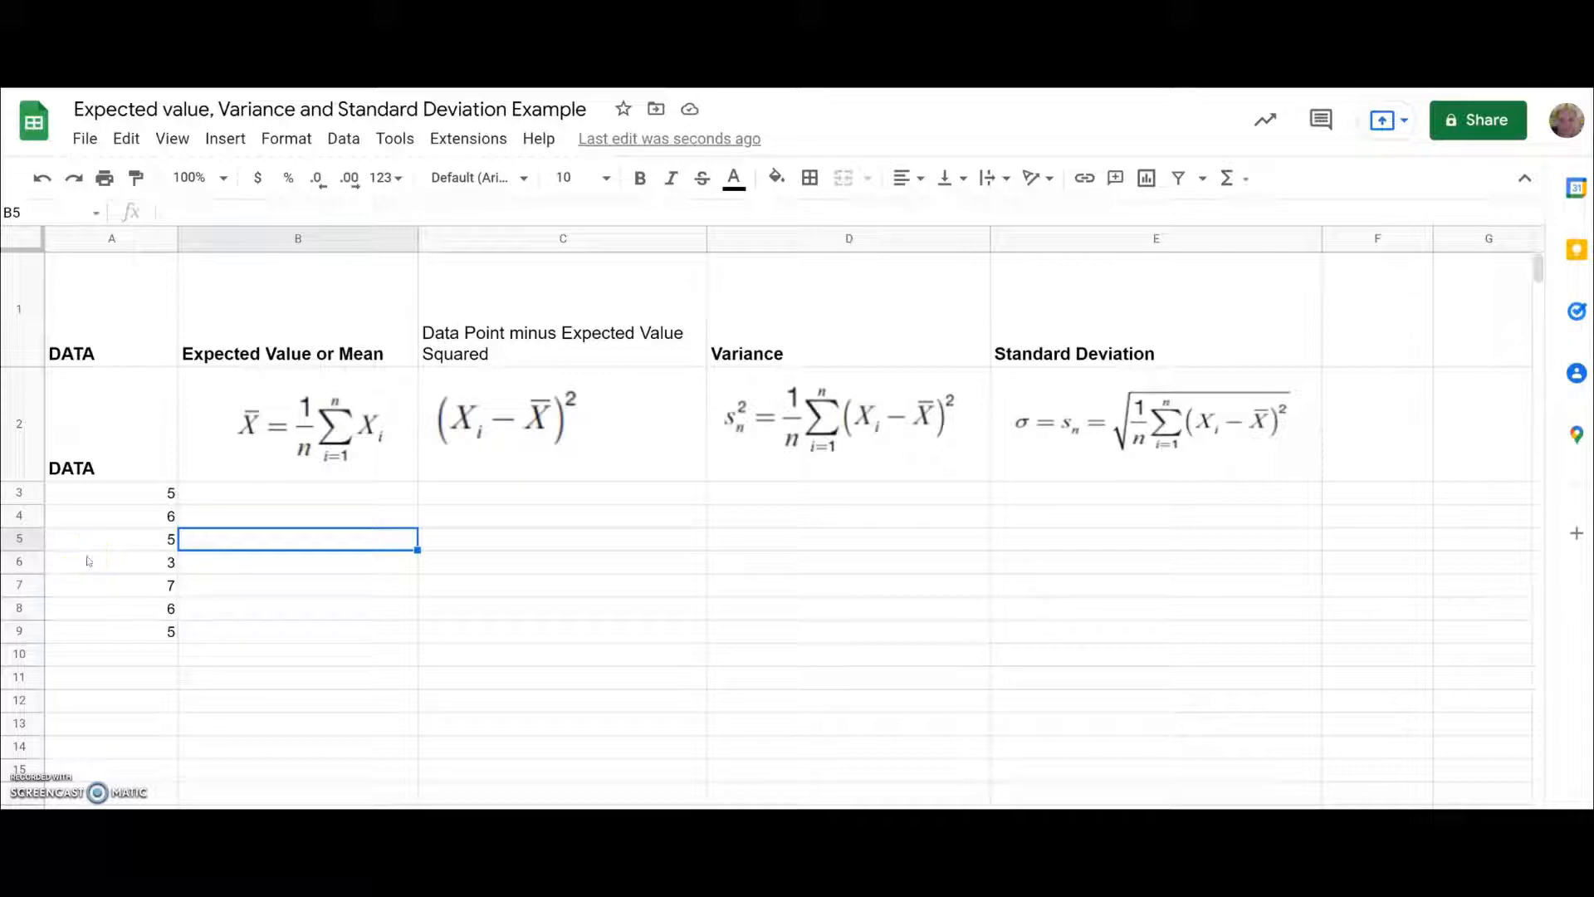
pyautogui.click(251, 611)
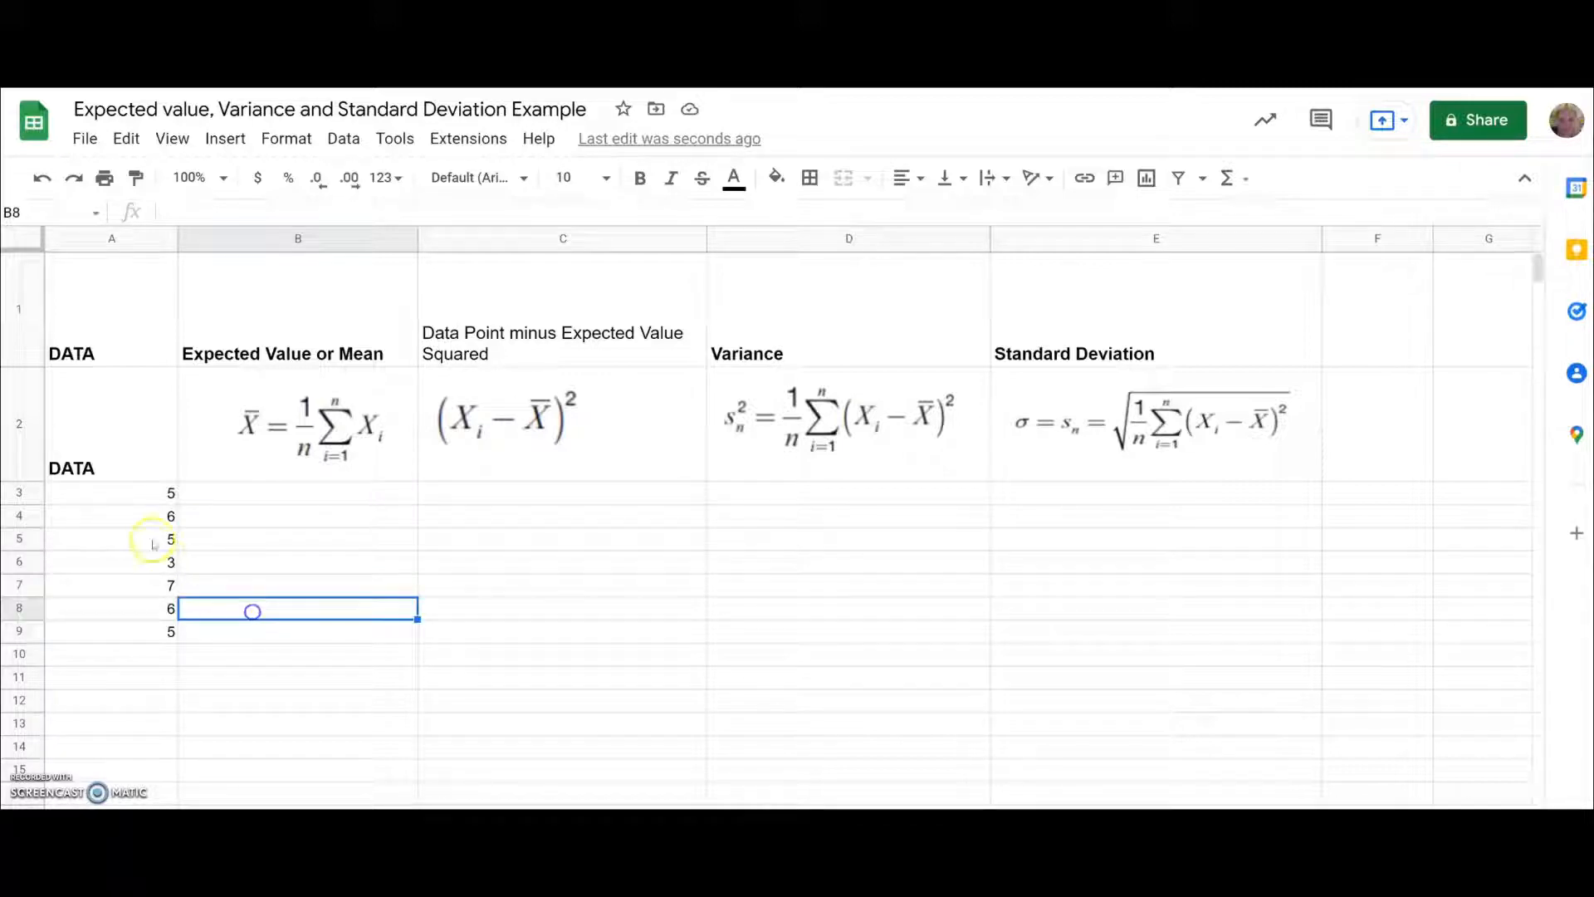
pyautogui.click(157, 652)
pyautogui.click(162, 611)
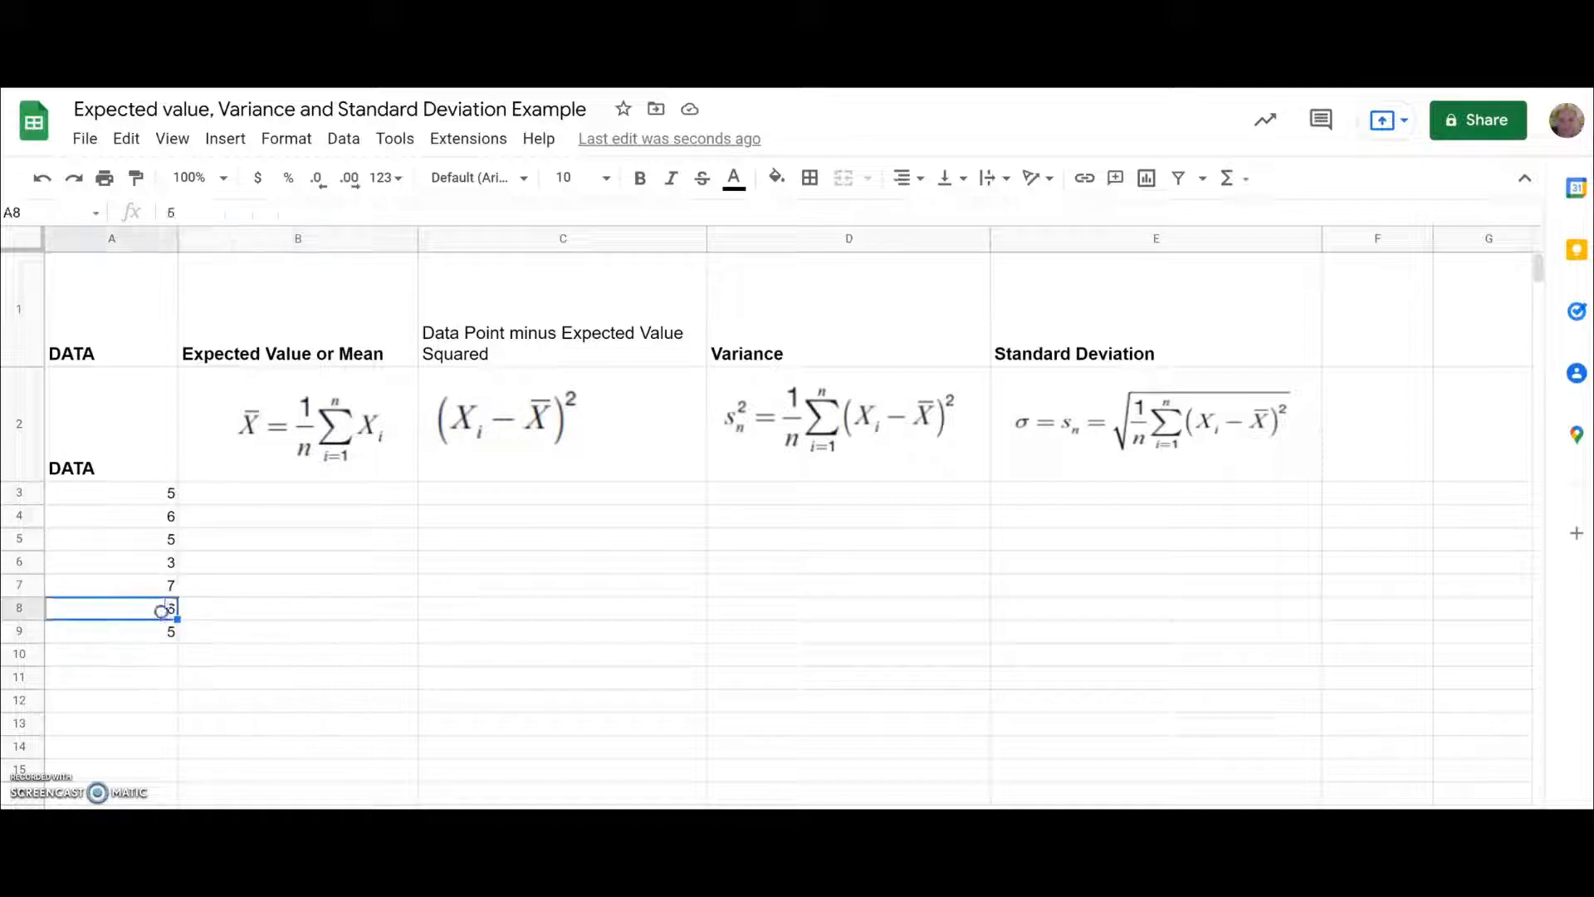
# - Enter the formula =SUM(A3:A9) in cell B3 to add up the data values
pyautogui.click(261, 496)
pyautogui.write('=')
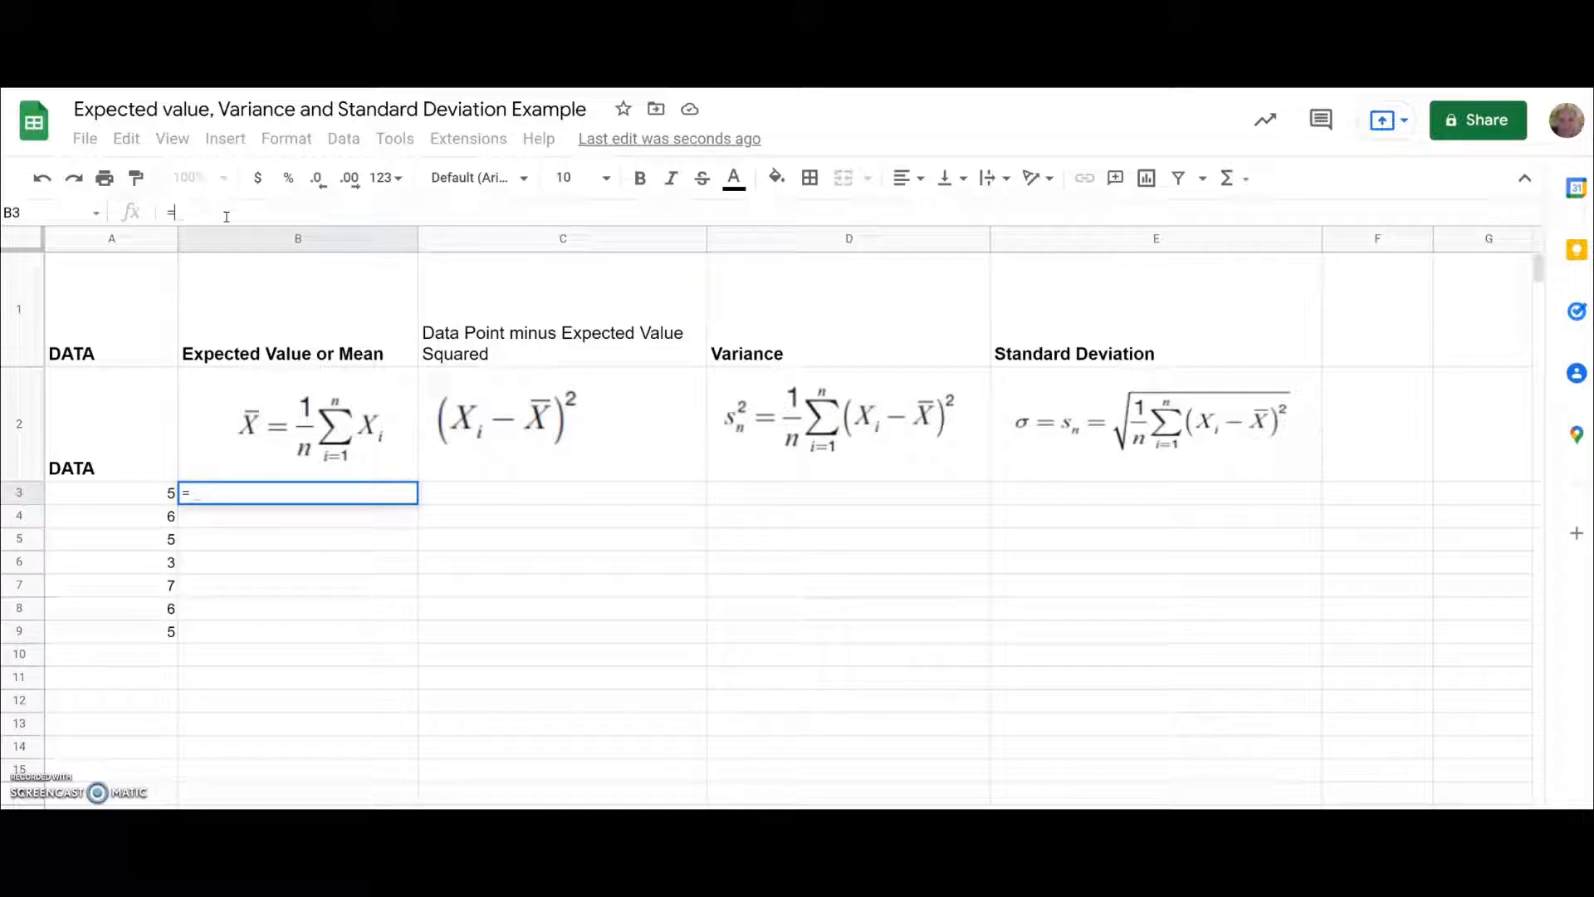
pyautogui.write('SUM')
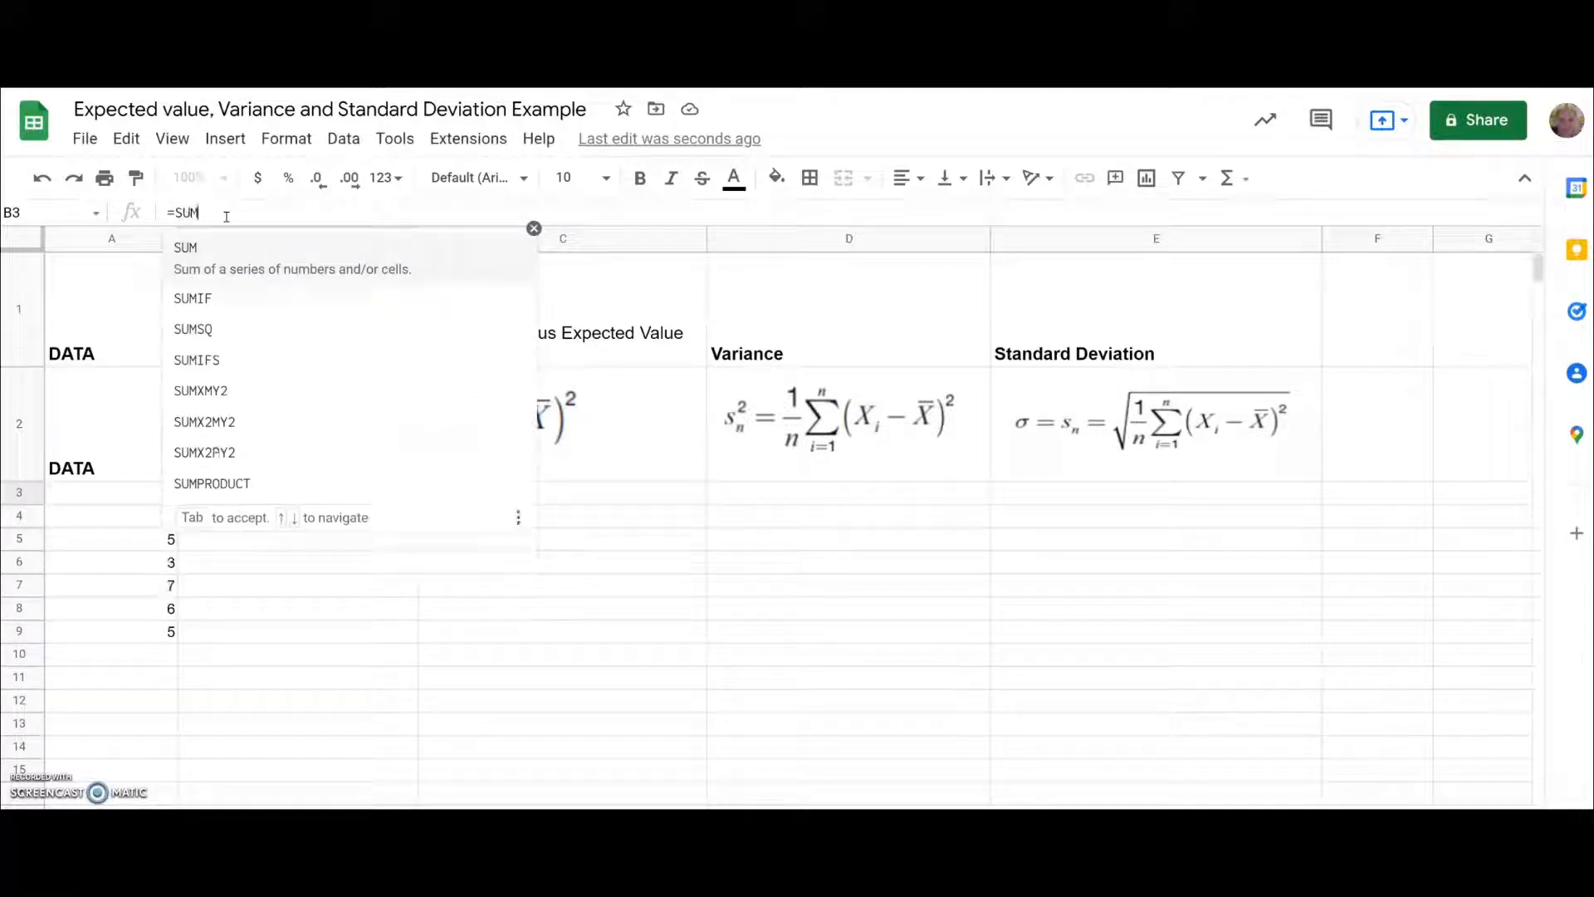
pyautogui.write('(')
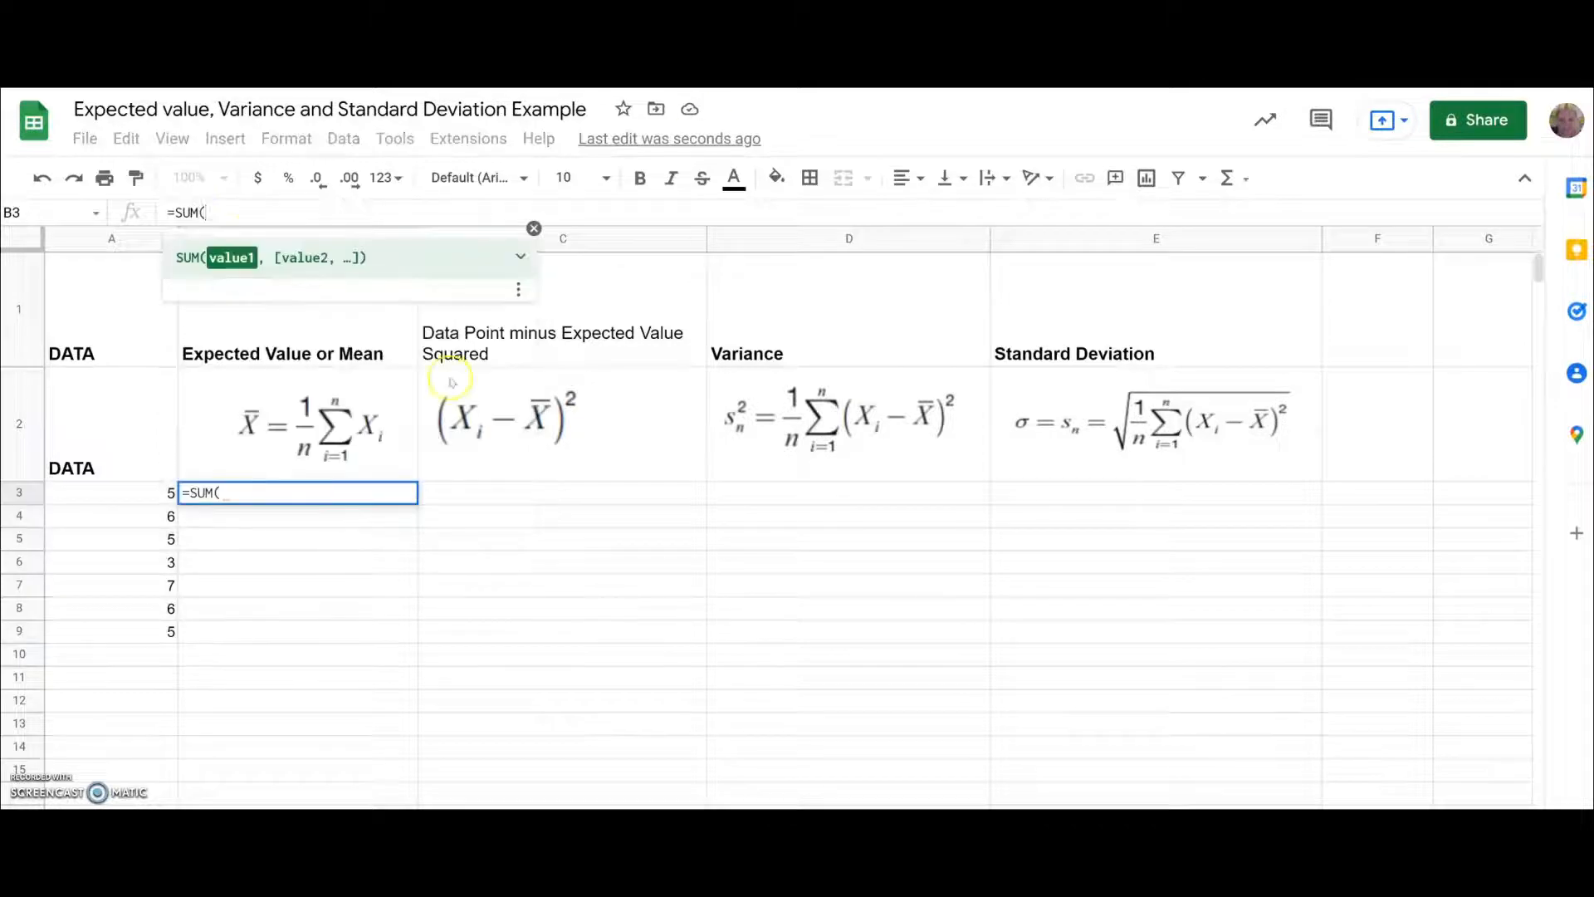
pyautogui.moveTo(68, 491); pyautogui.dragTo(49, 634)
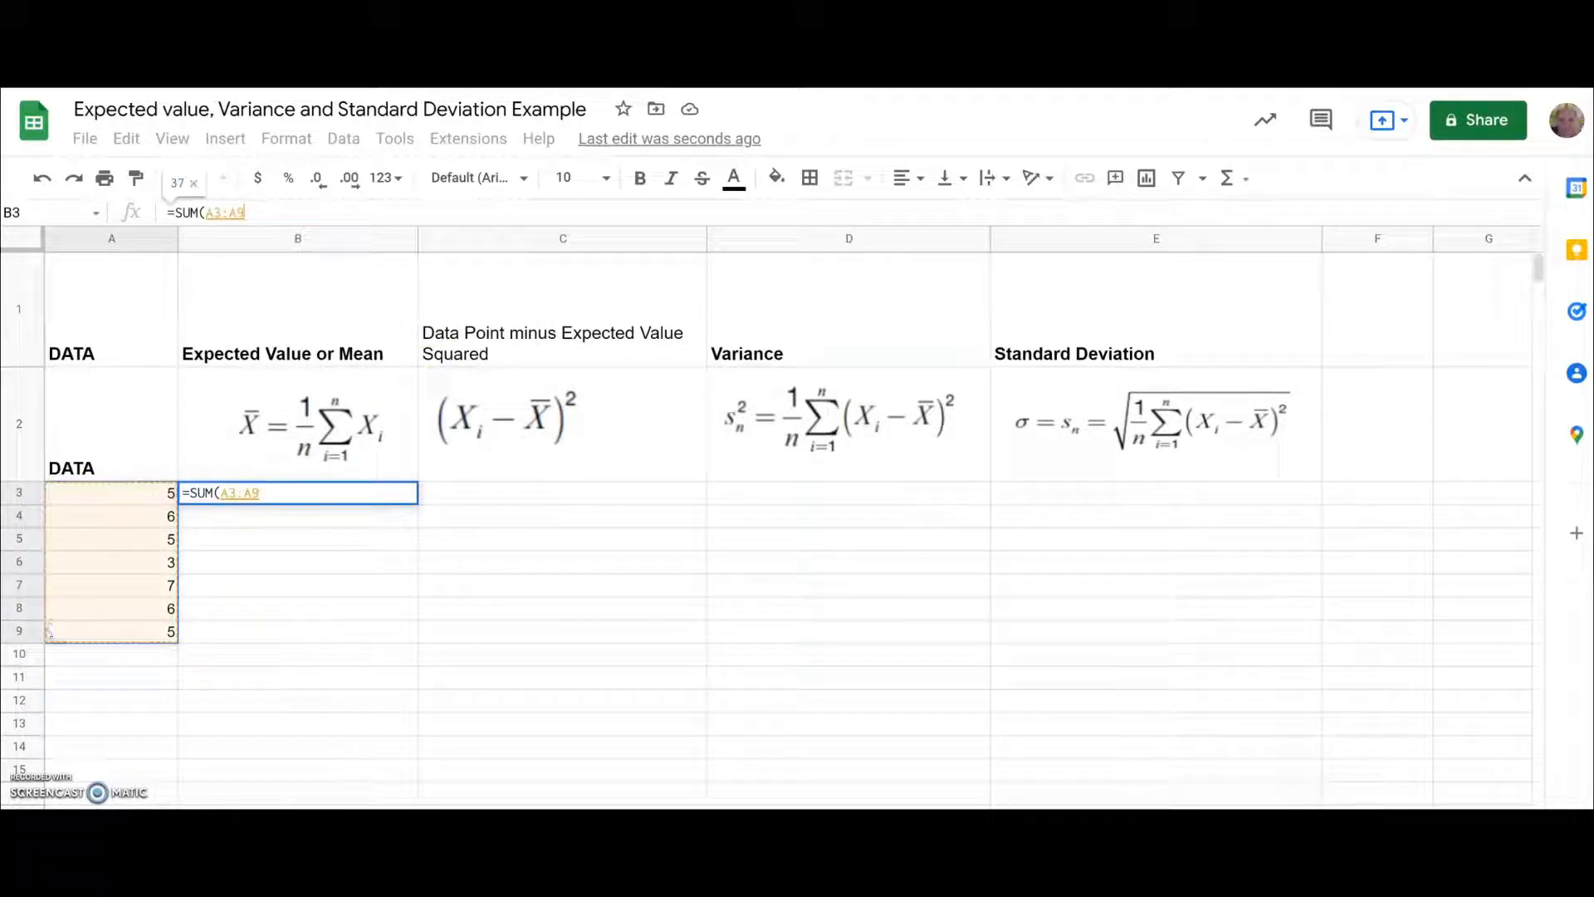
pyautogui.write(')')
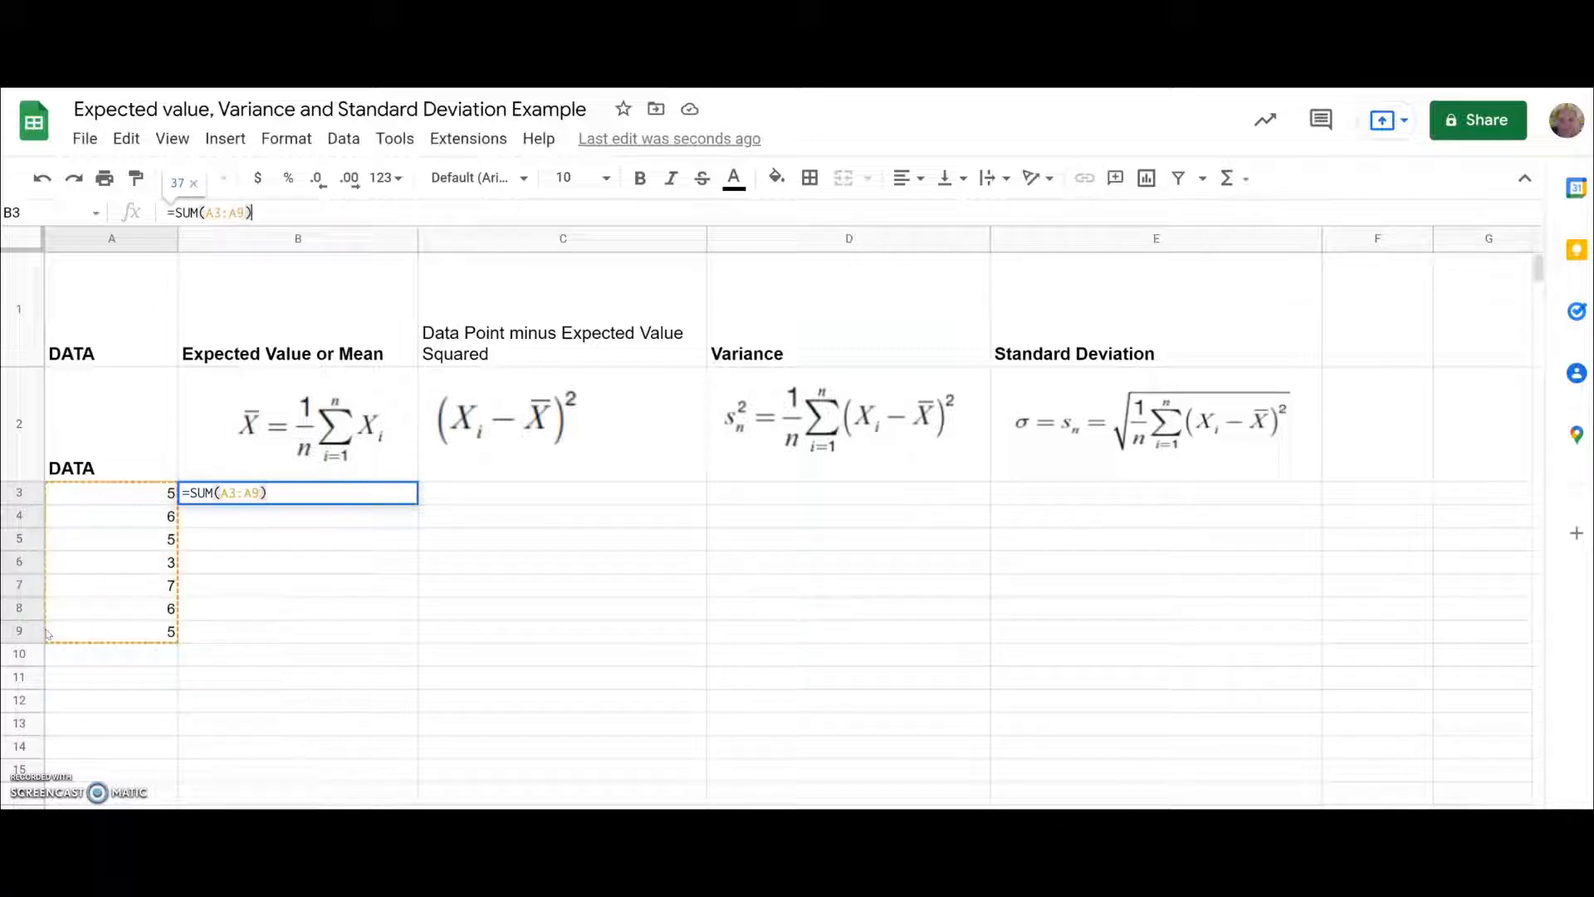
pyautogui.press('Return')
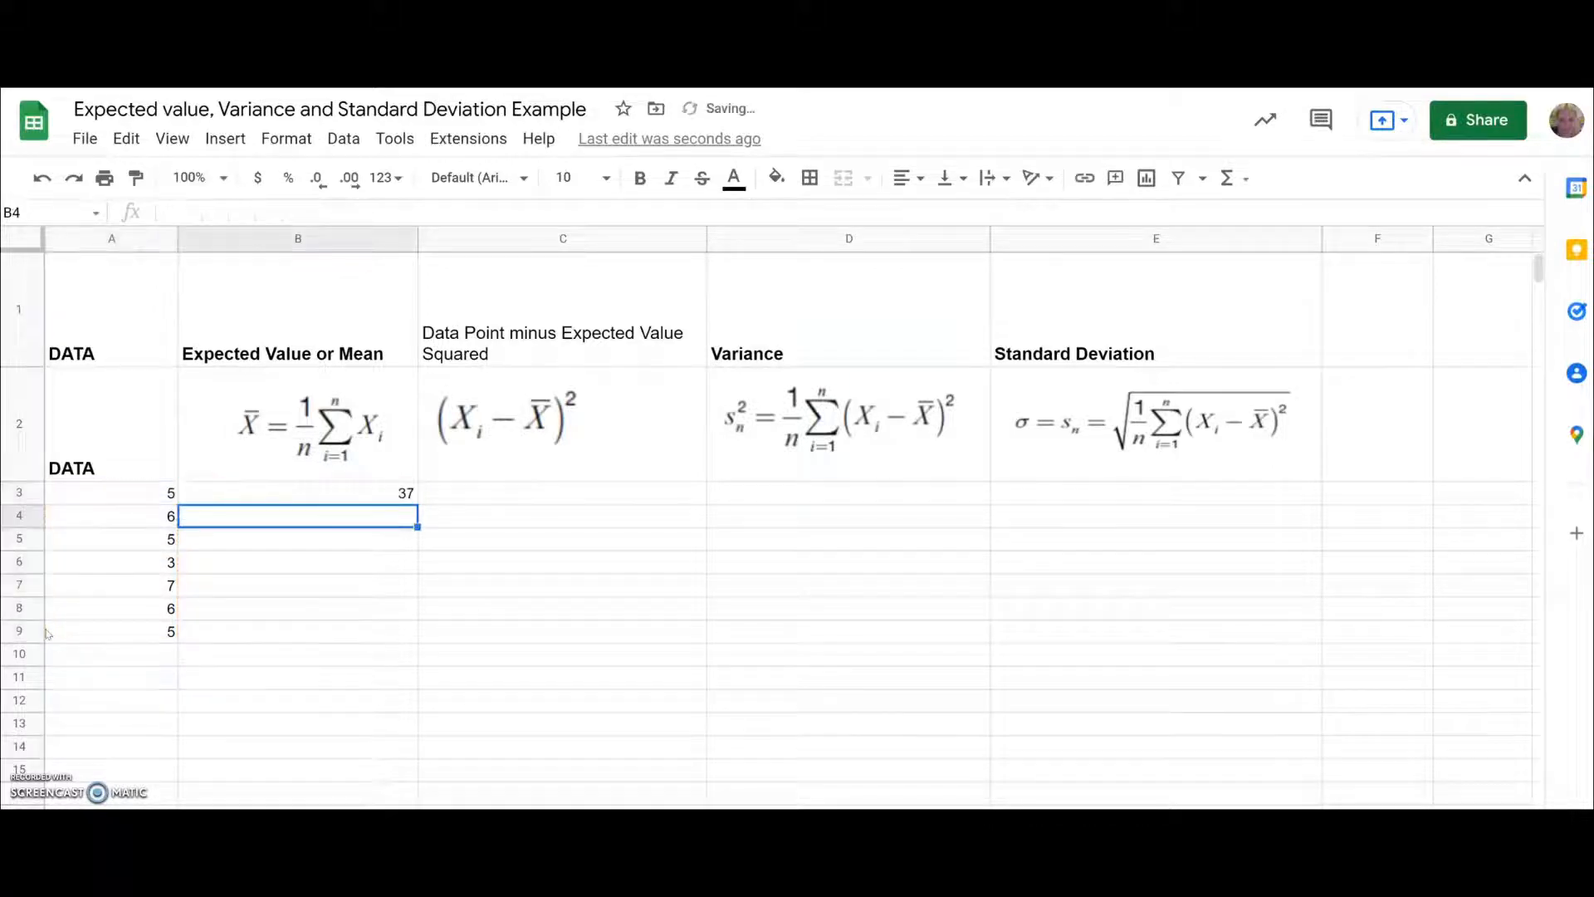
# - Extend the sum formula in B3 to divide by 7, making it =SUM(A3:A9)/7
pyautogui.click(293, 496)
pyautogui.click(283, 214)
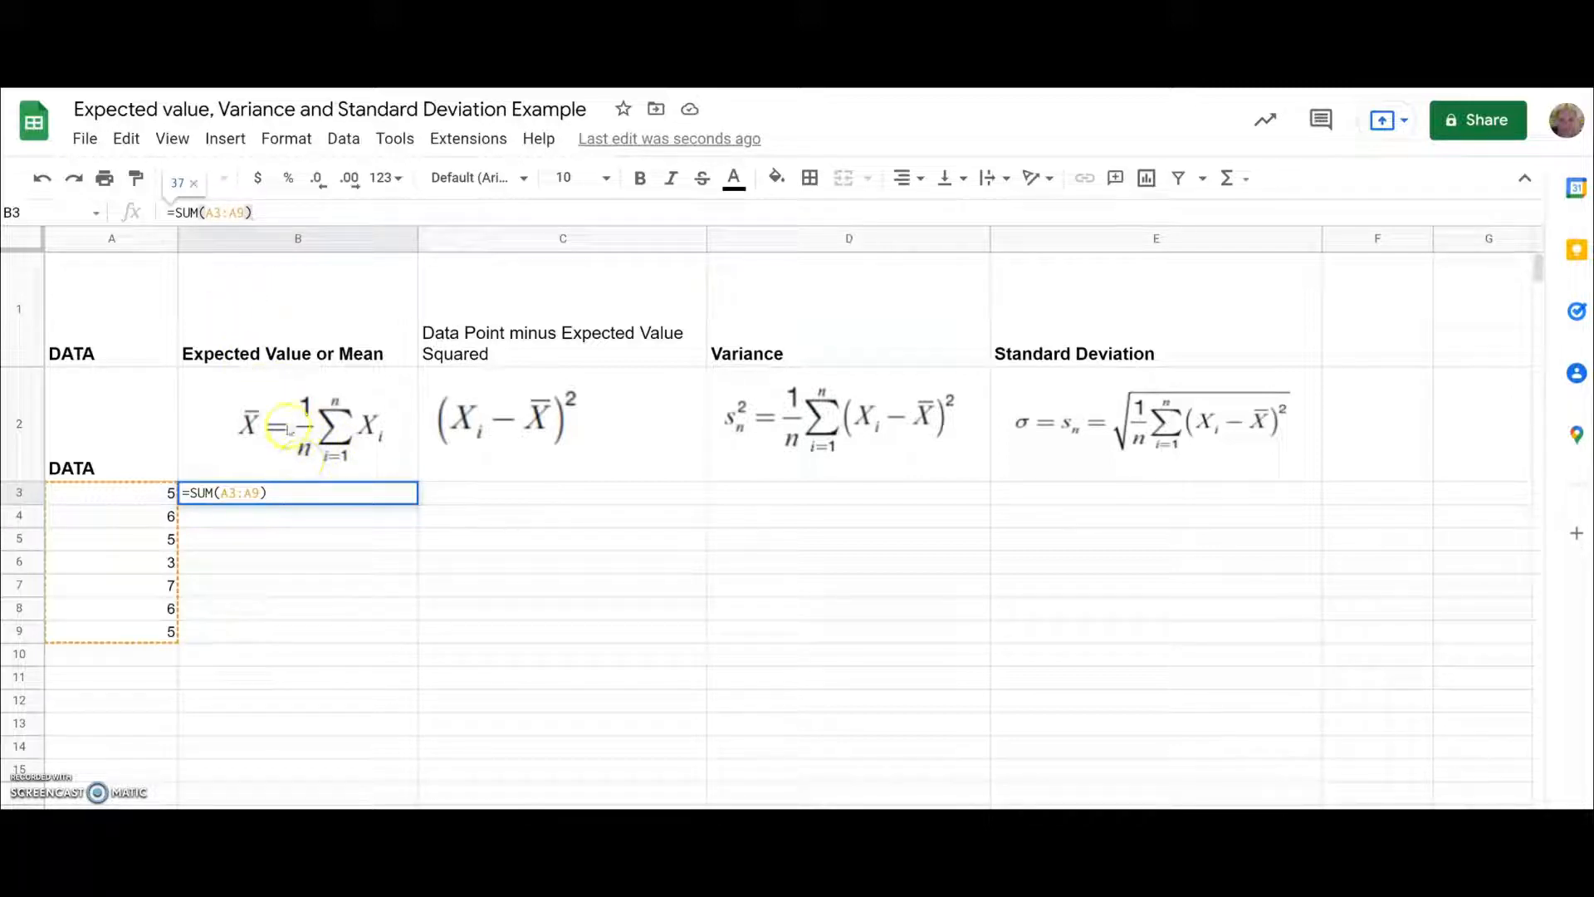
pyautogui.write('/')
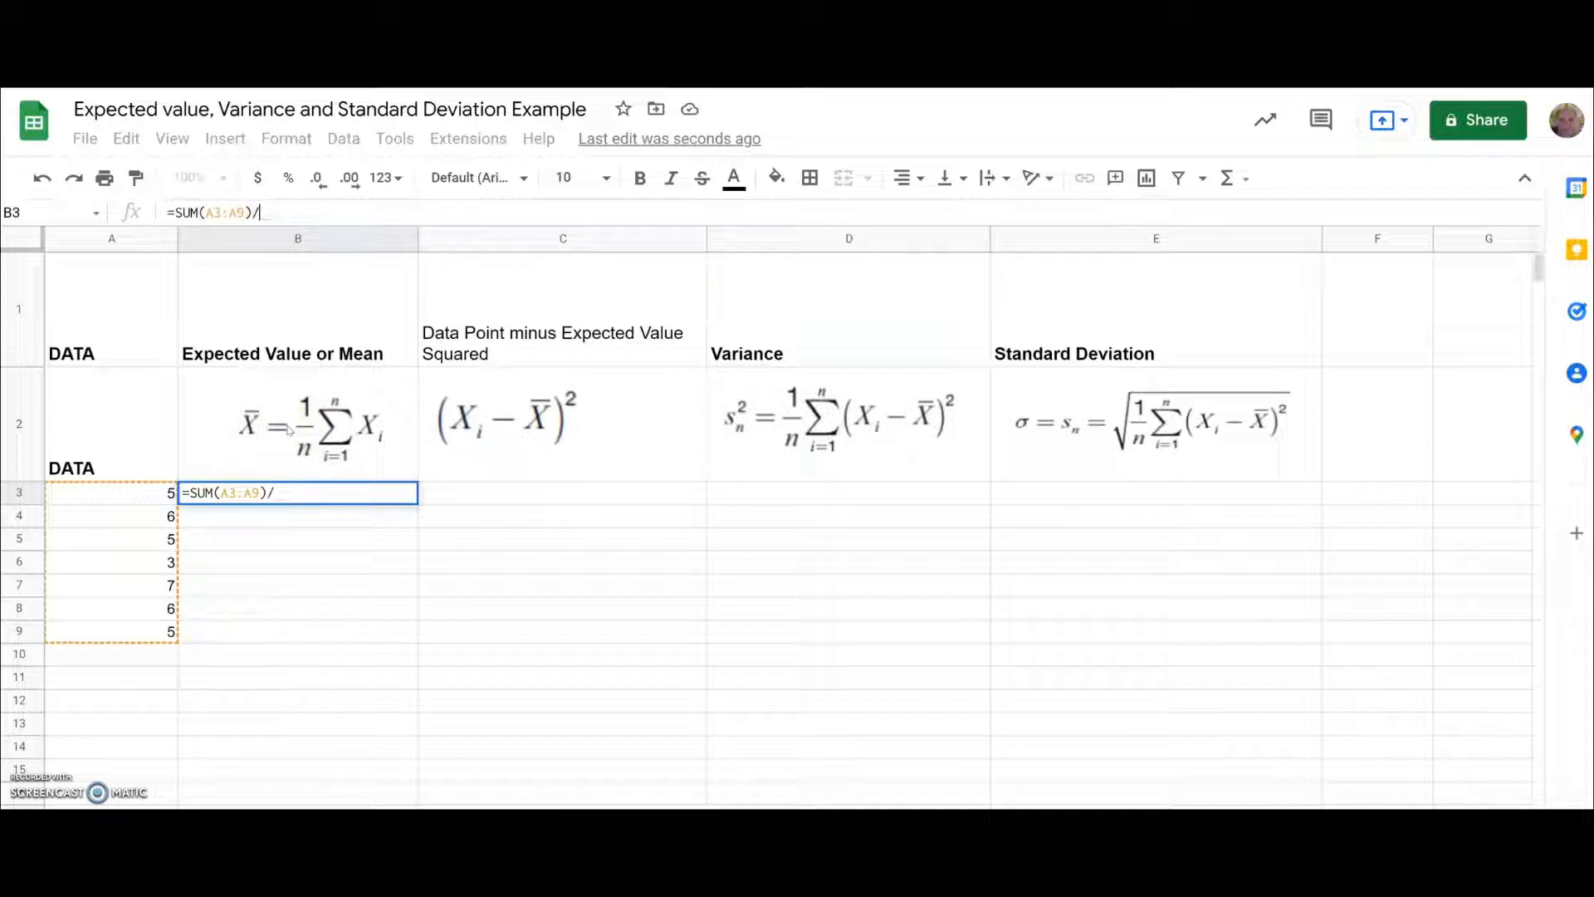
pyautogui.write('7')
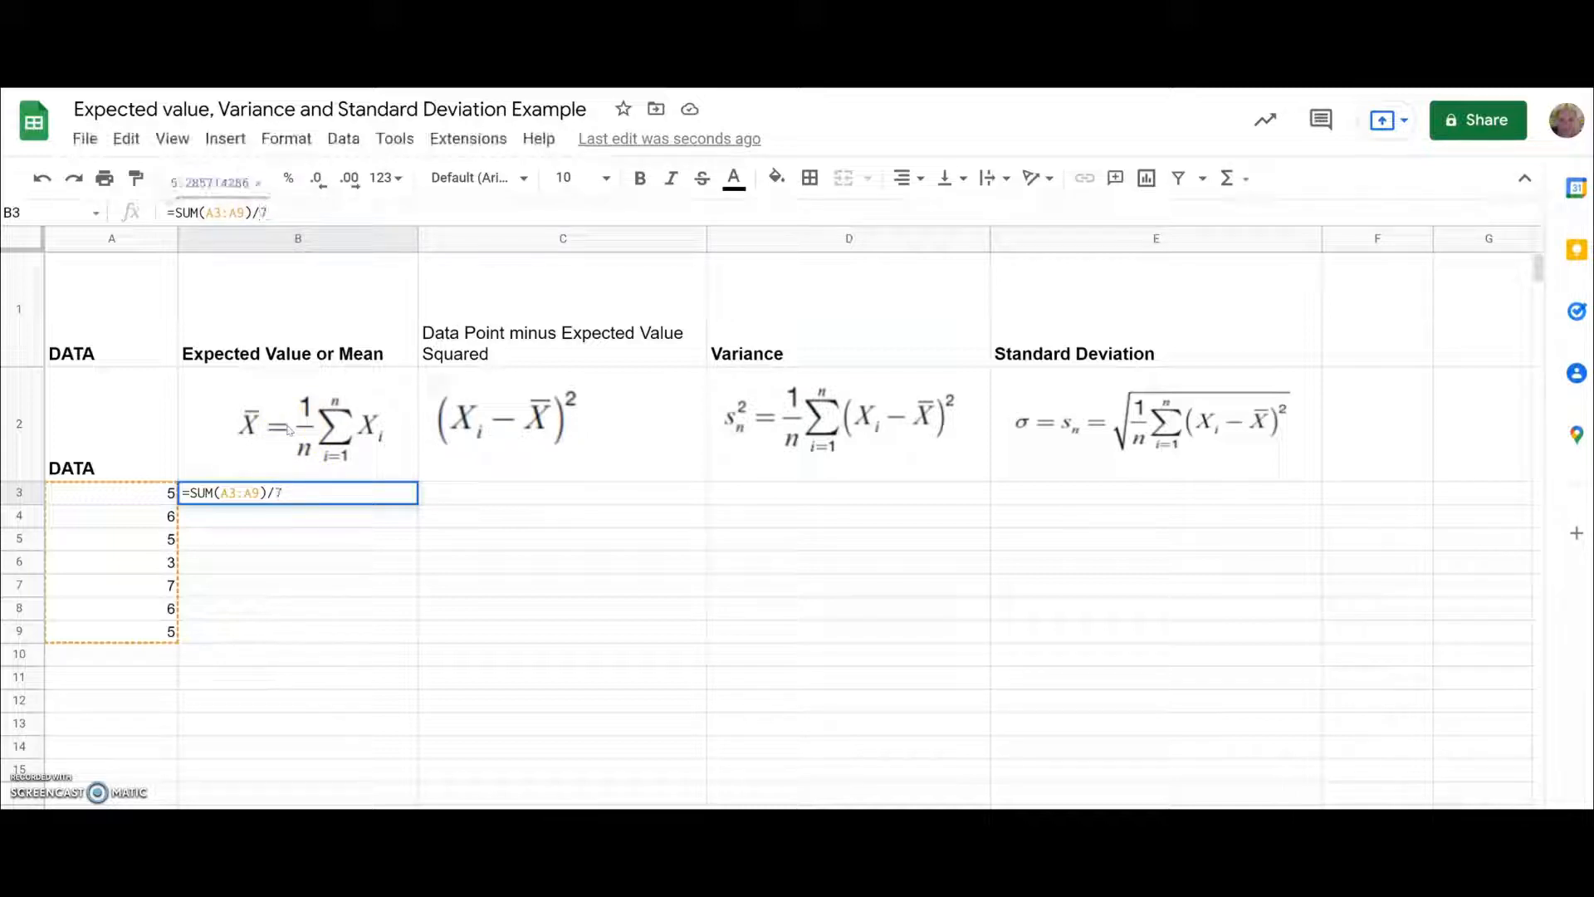
pyautogui.press('Return')
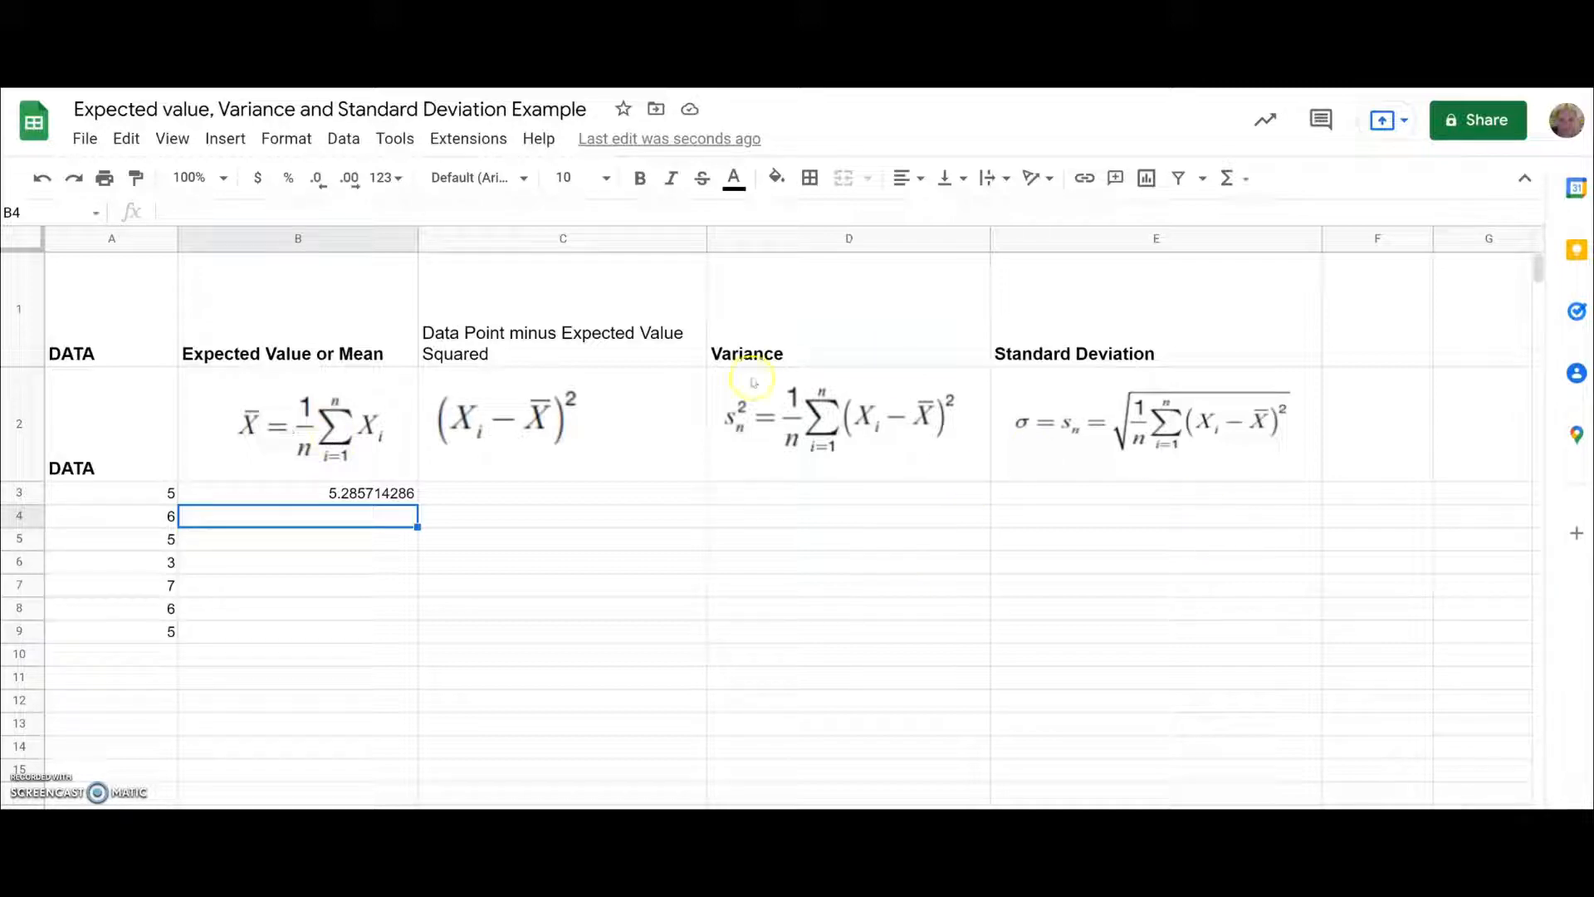
pyautogui.click(809, 415)
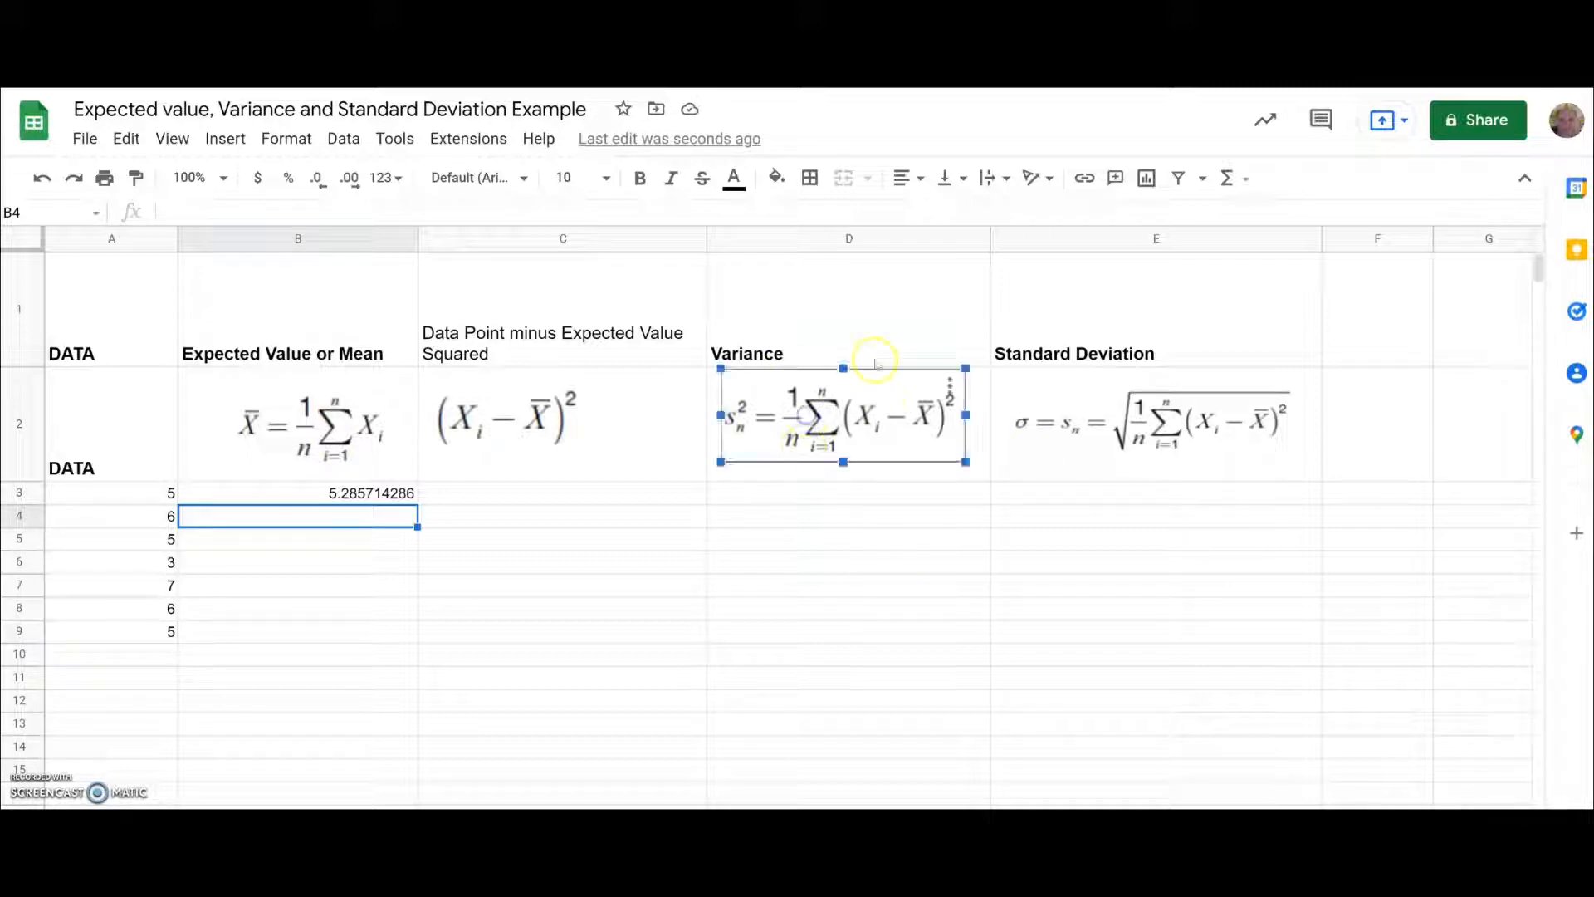
pyautogui.click(892, 473)
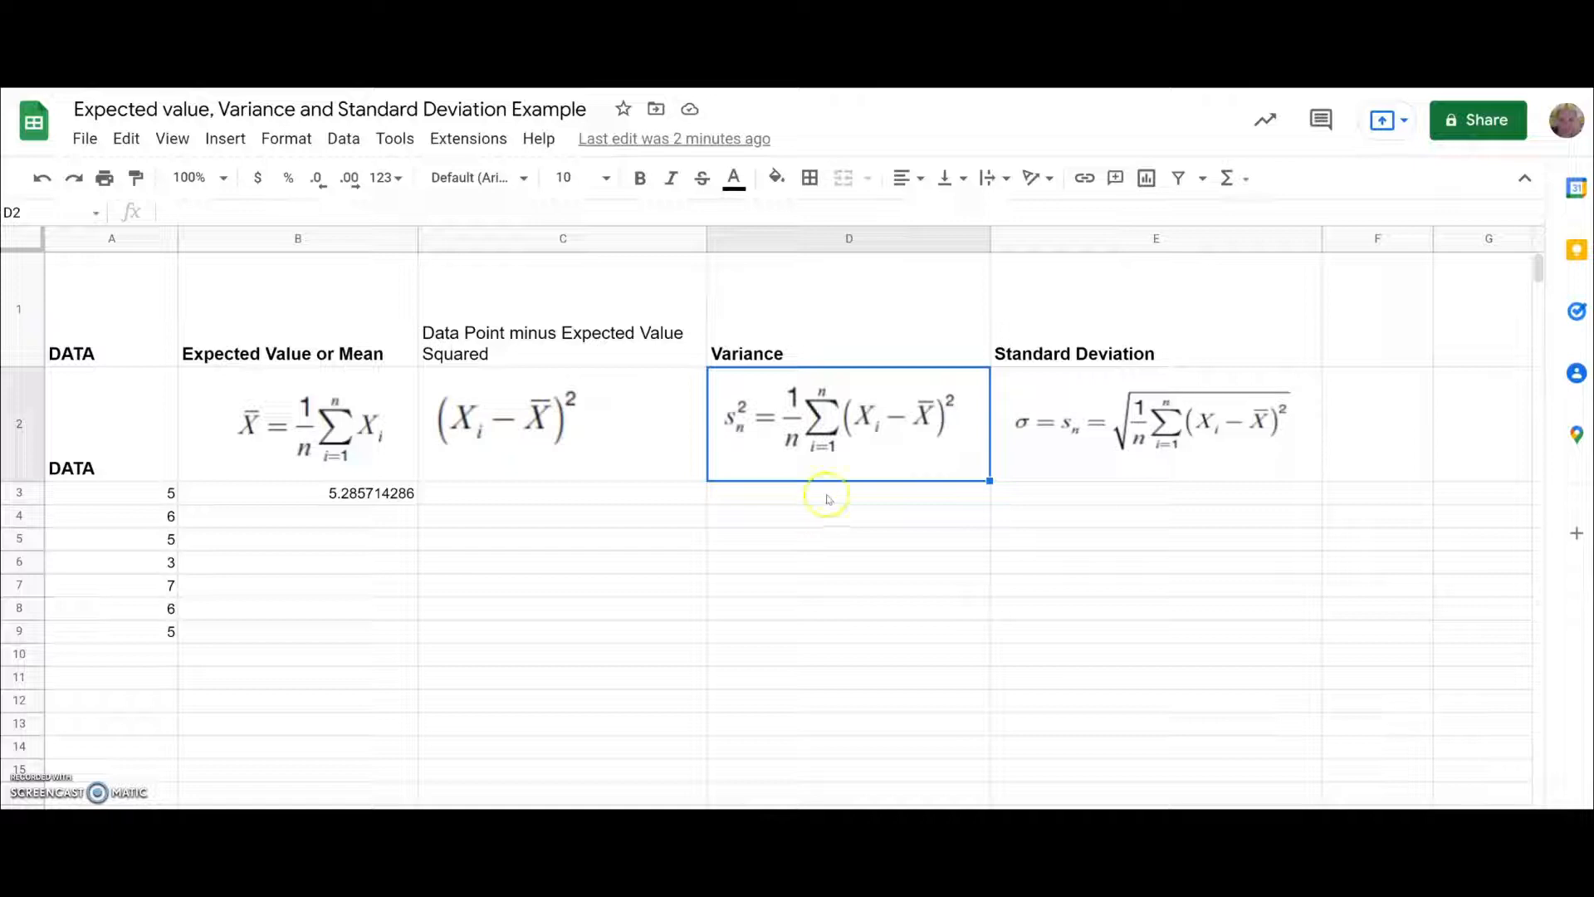
pyautogui.click(544, 389)
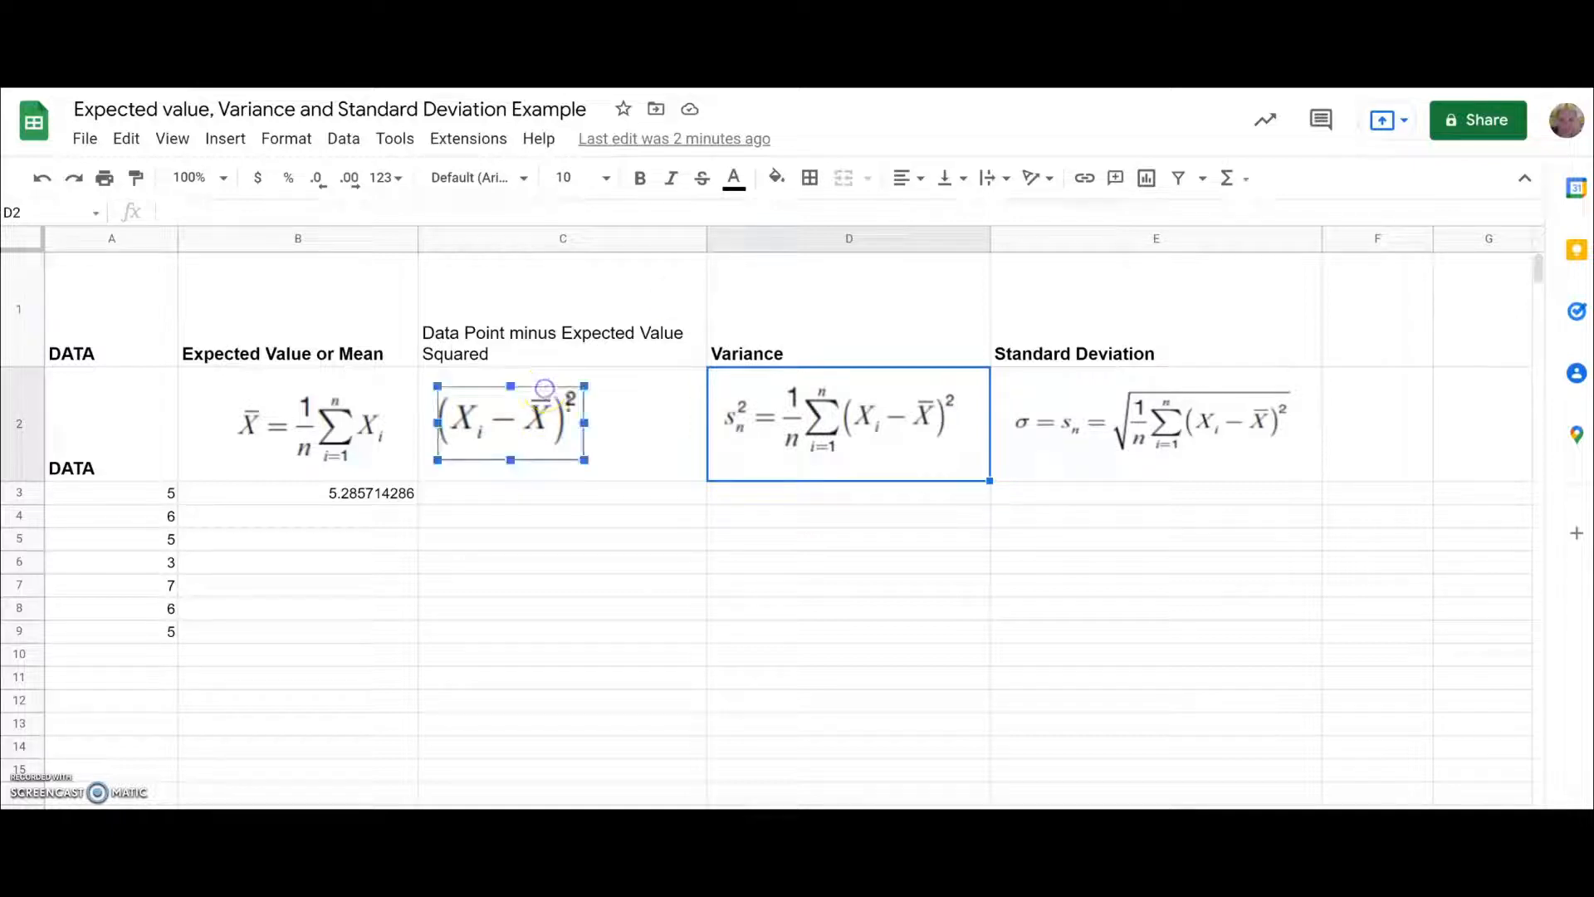
# - Insert the desktop image file "datapoint minus ev.PNG" over the cells at C2
pyautogui.click(634, 444)
pyautogui.click(556, 425)
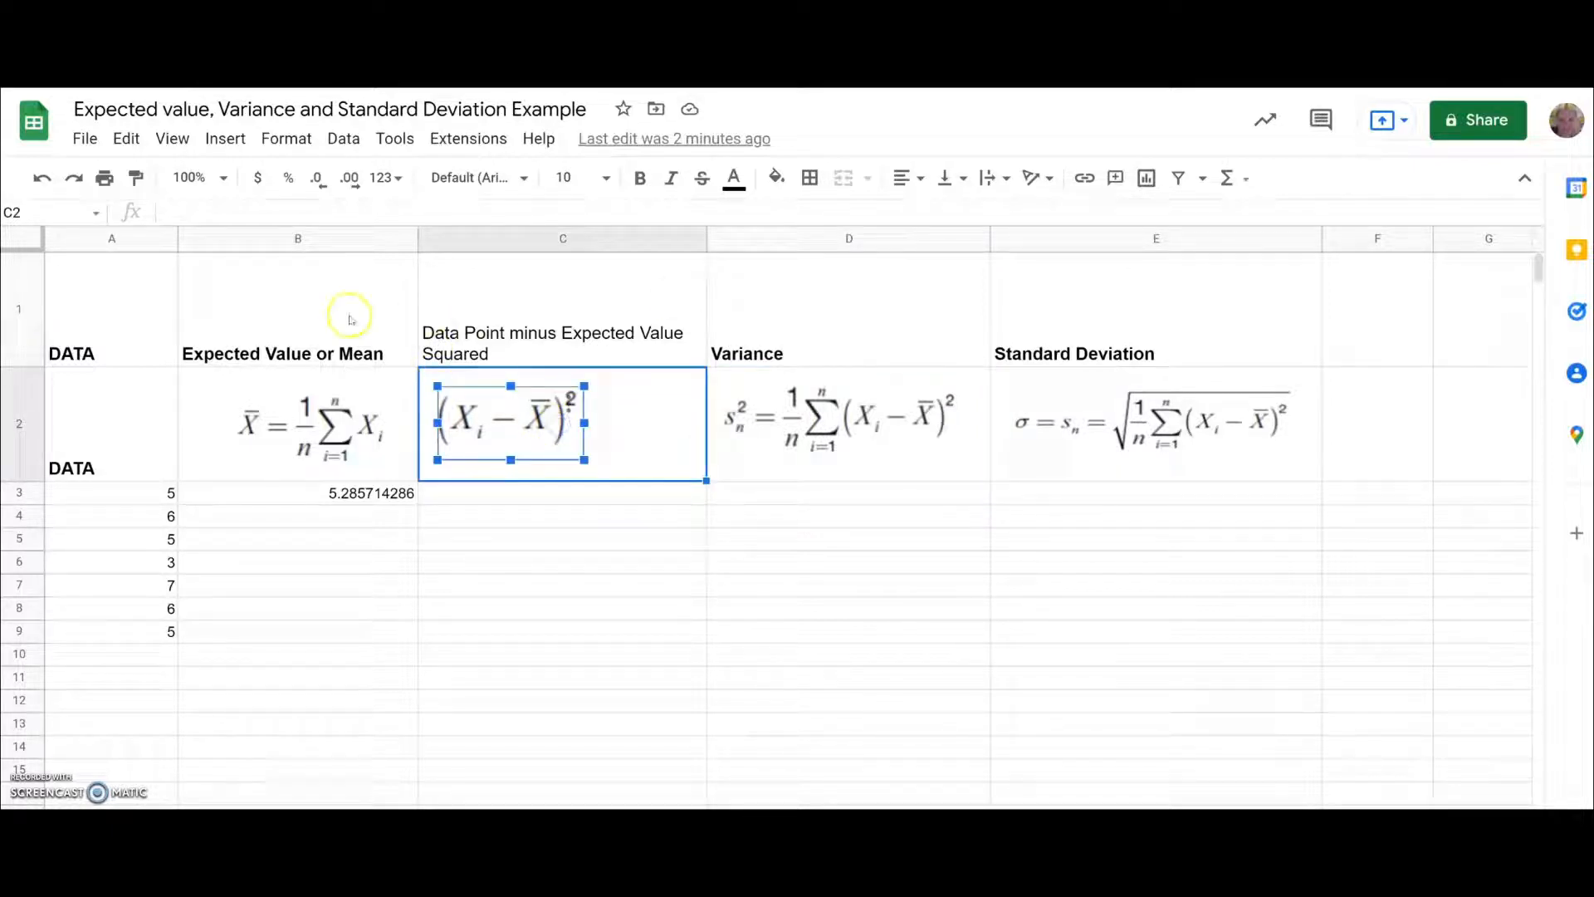
pyautogui.click(221, 143)
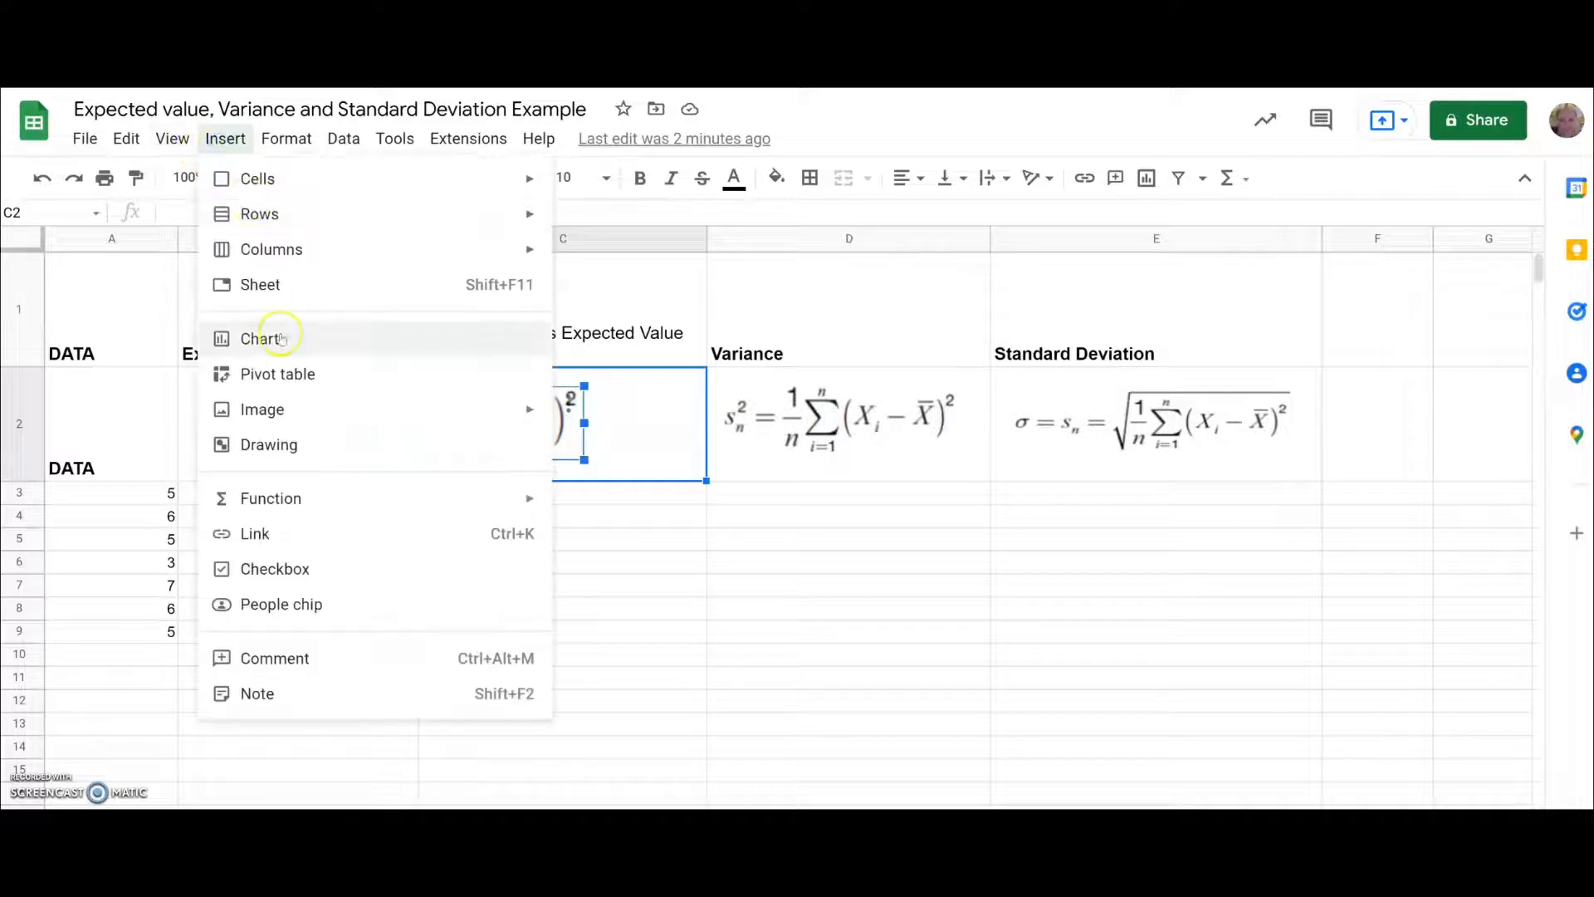
pyautogui.click(333, 408)
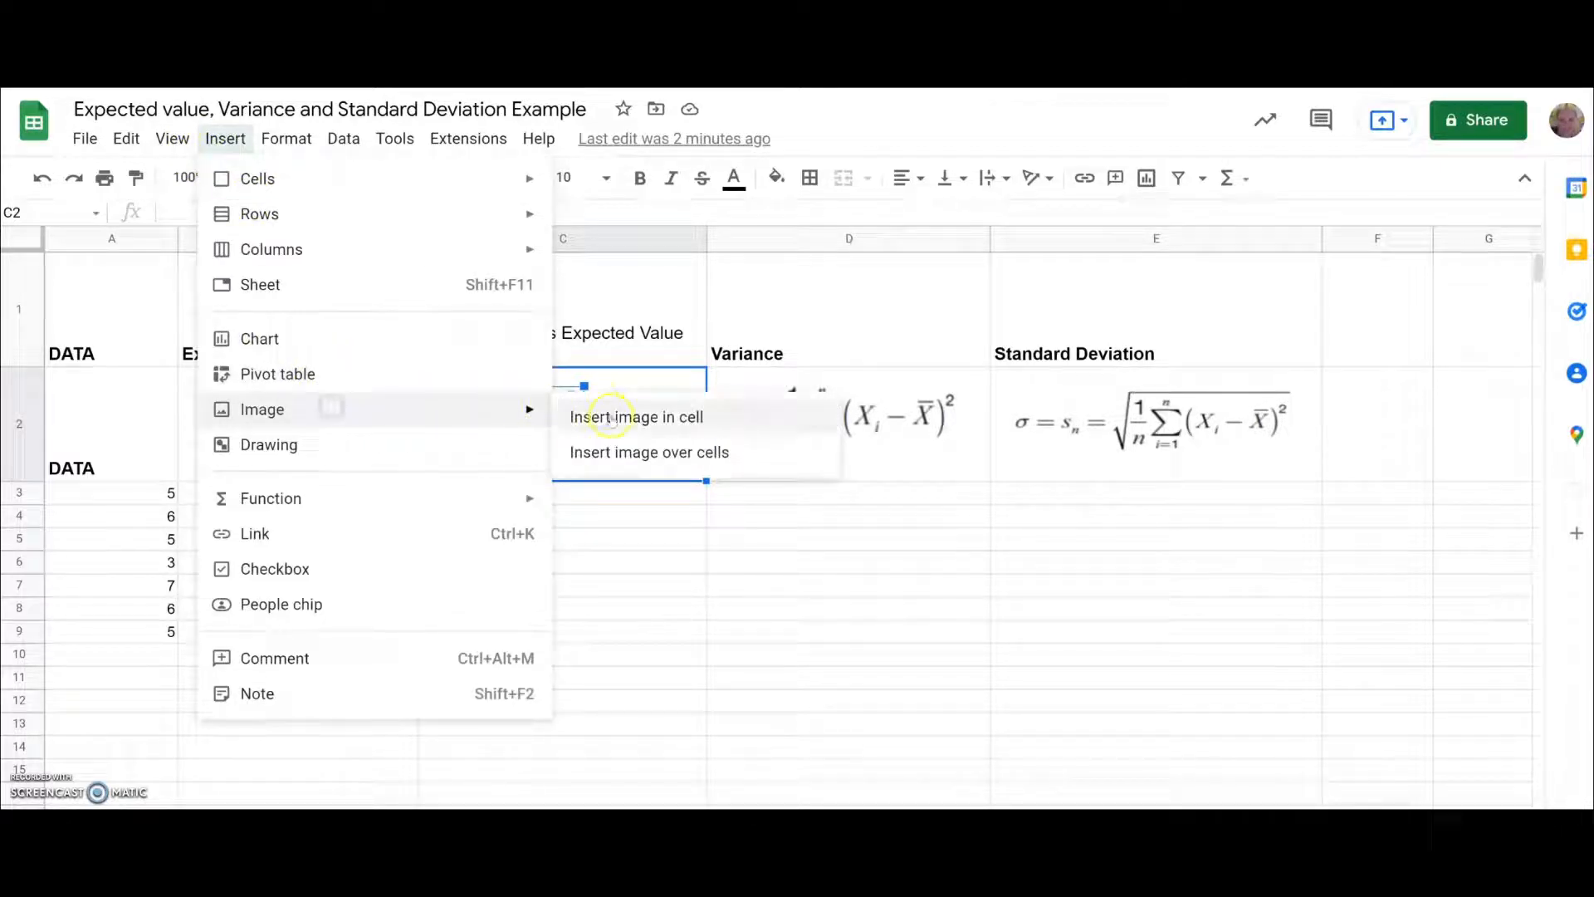
pyautogui.click(620, 448)
pyautogui.click(822, 631)
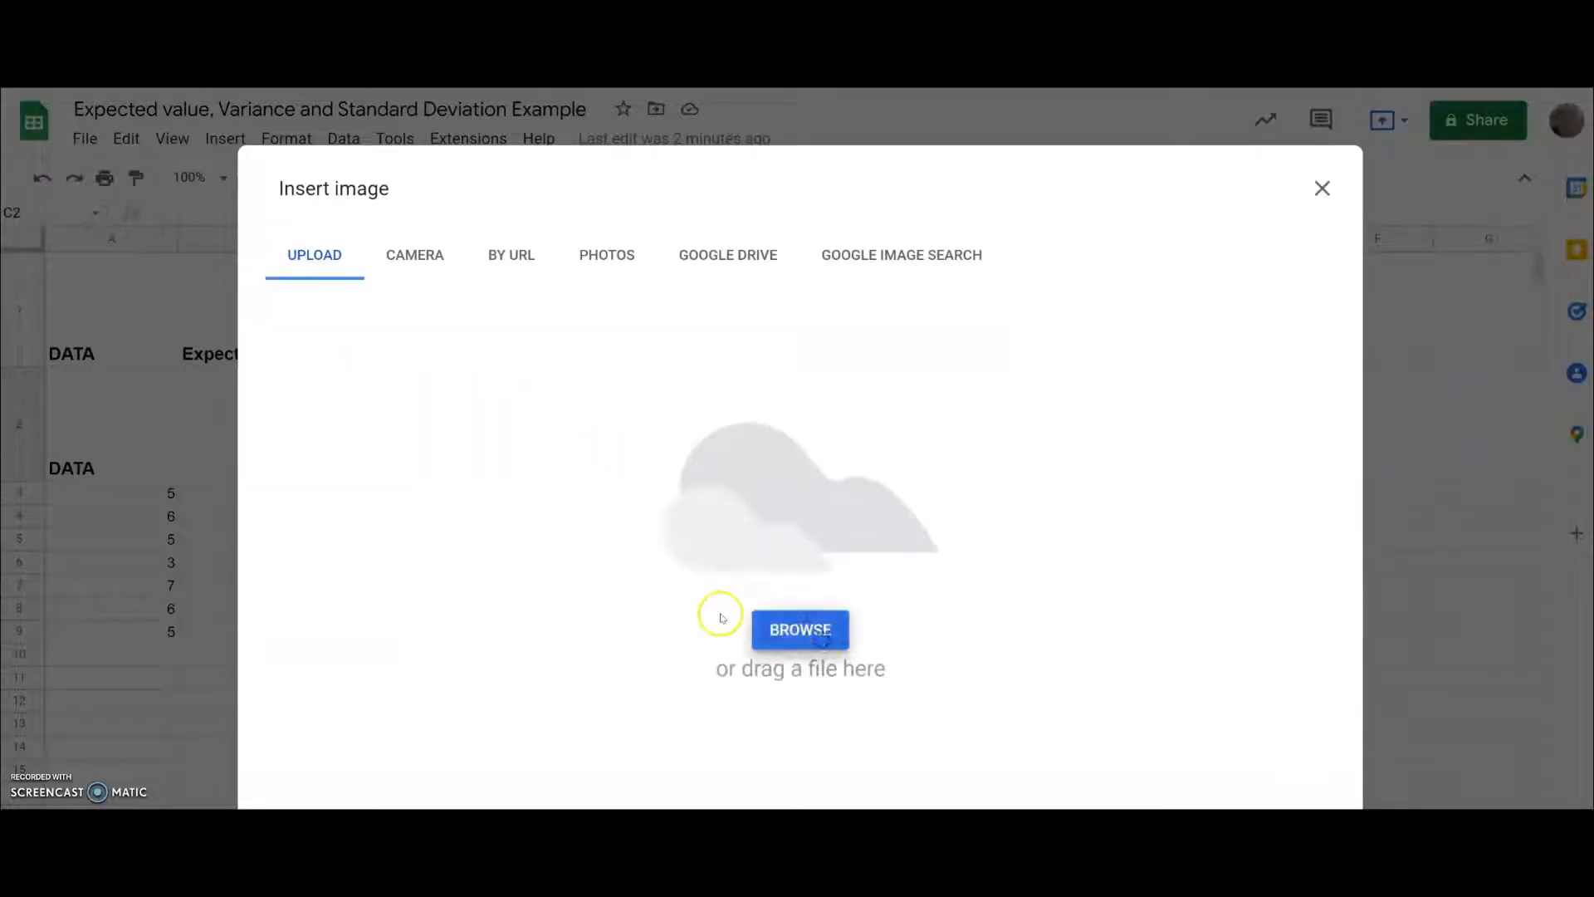
pyautogui.click(329, 422)
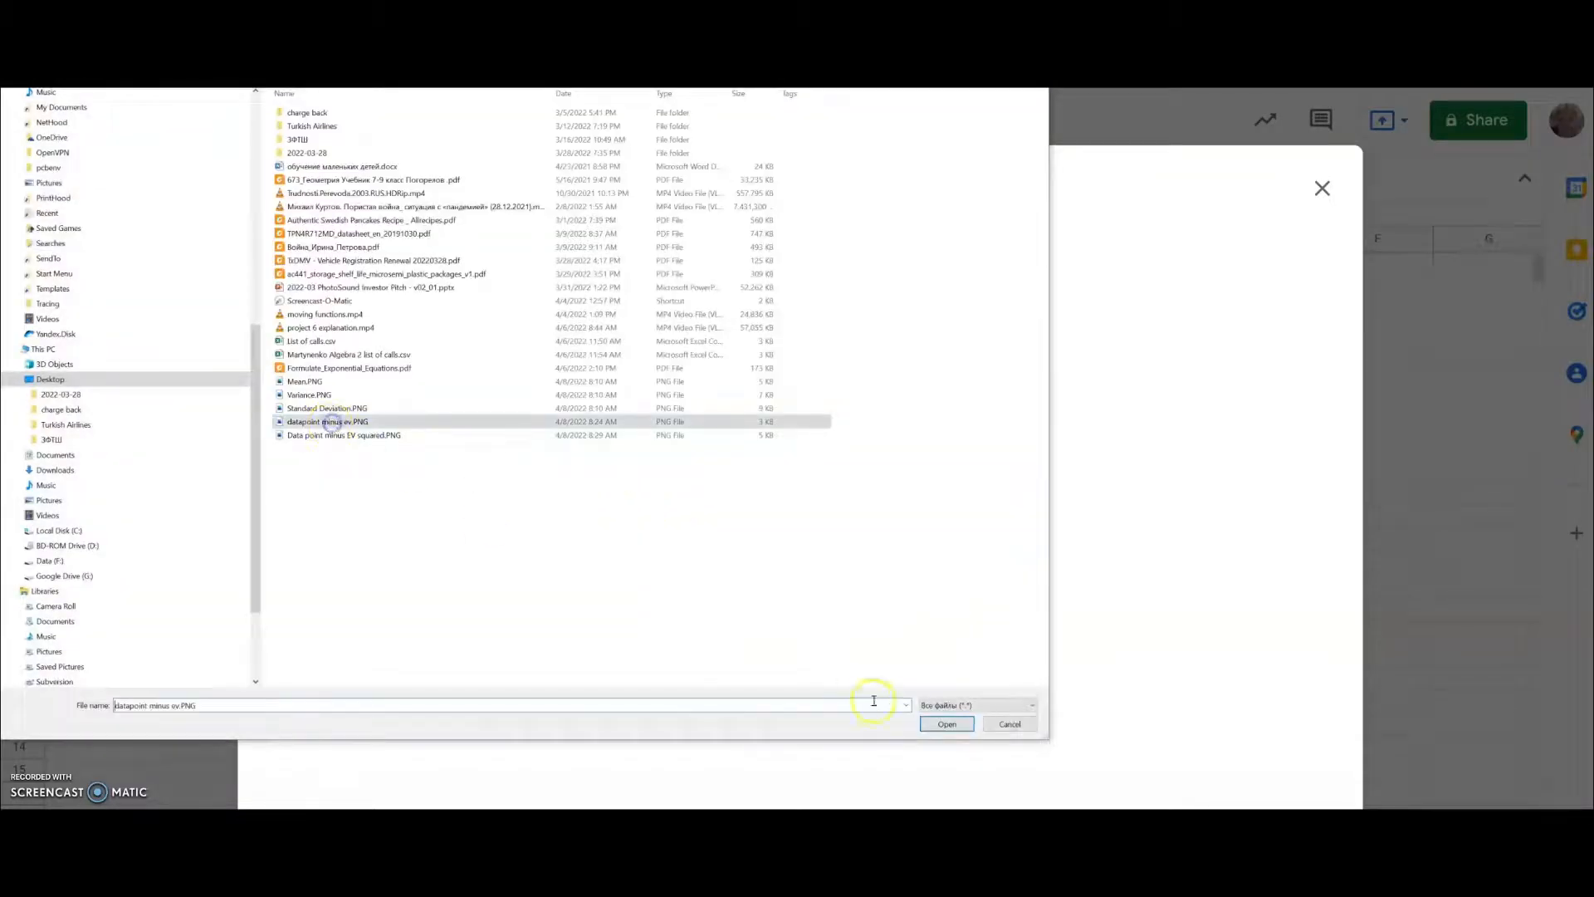
pyautogui.click(946, 724)
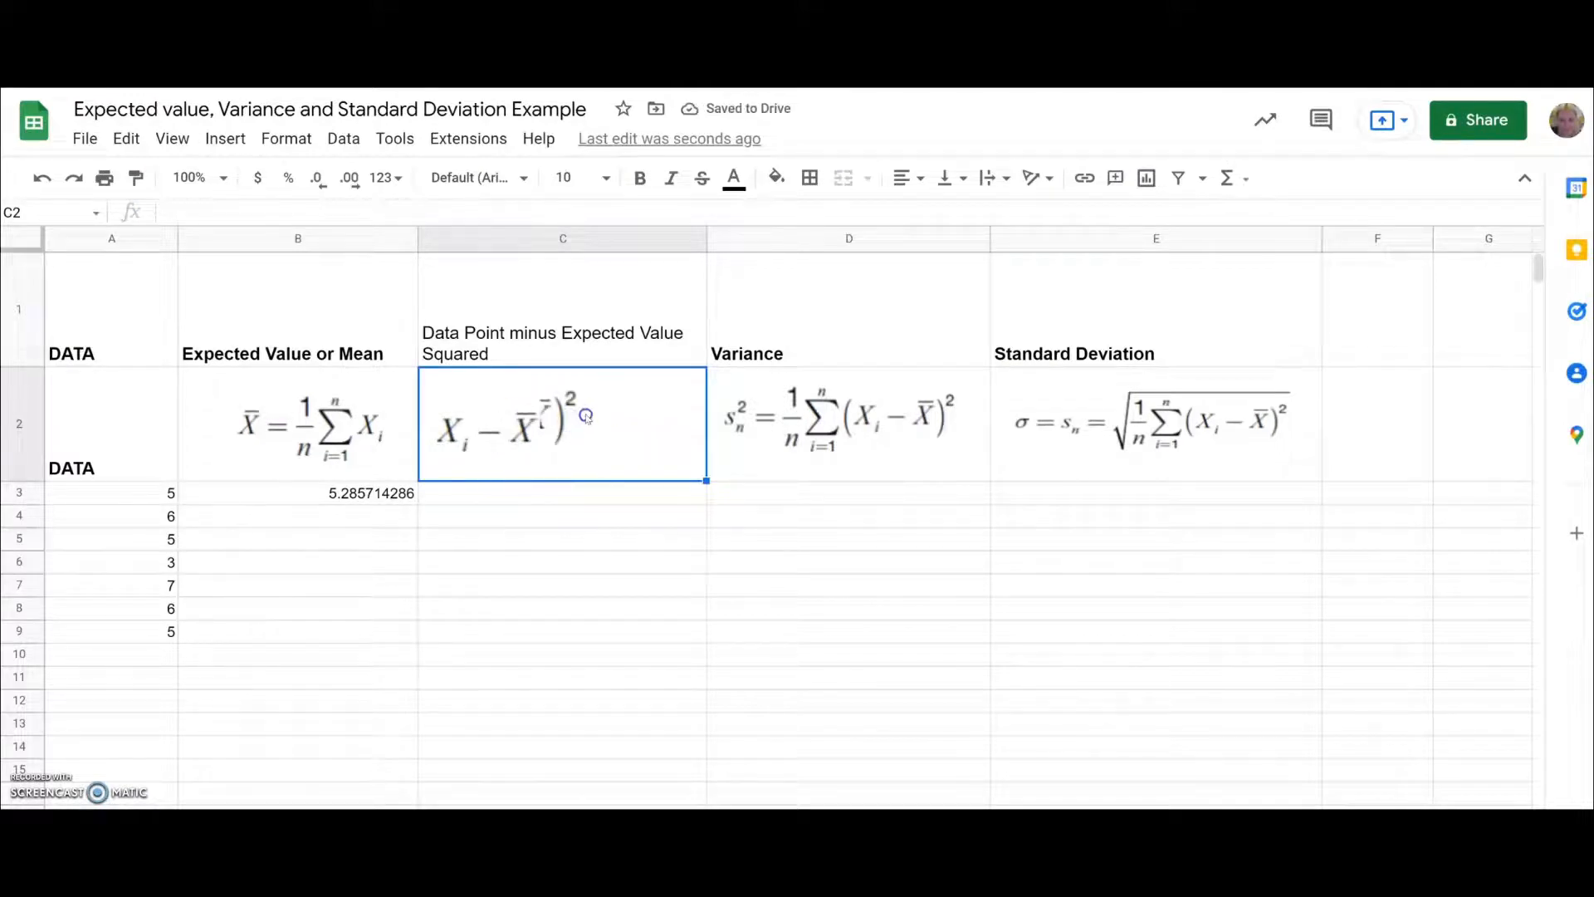
pyautogui.rightClick(567, 416)
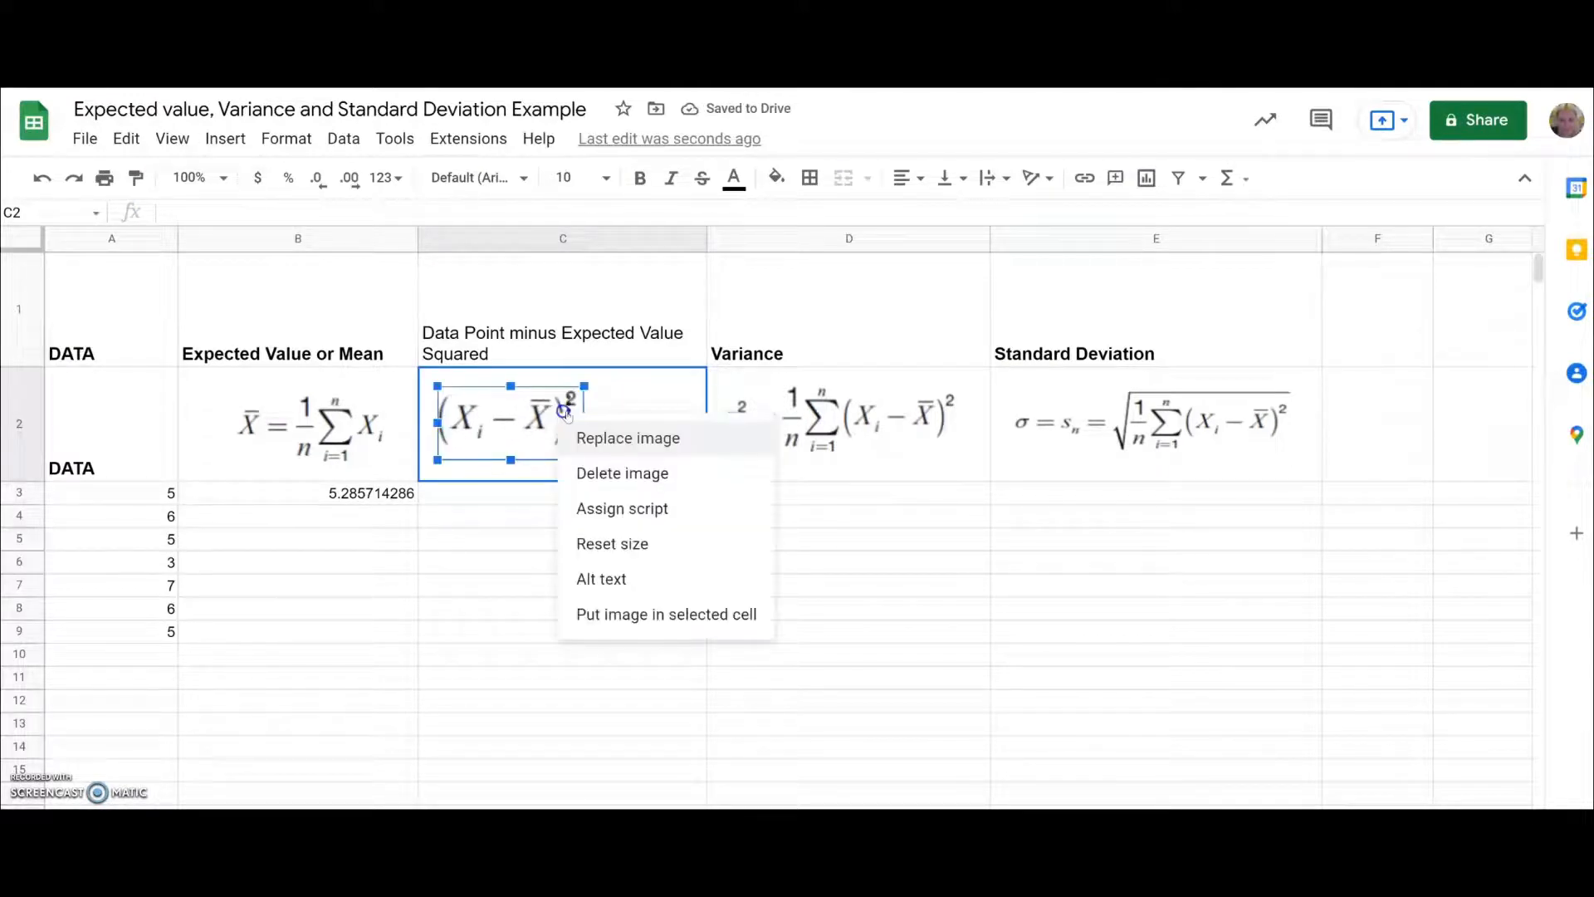
pyautogui.click(631, 437)
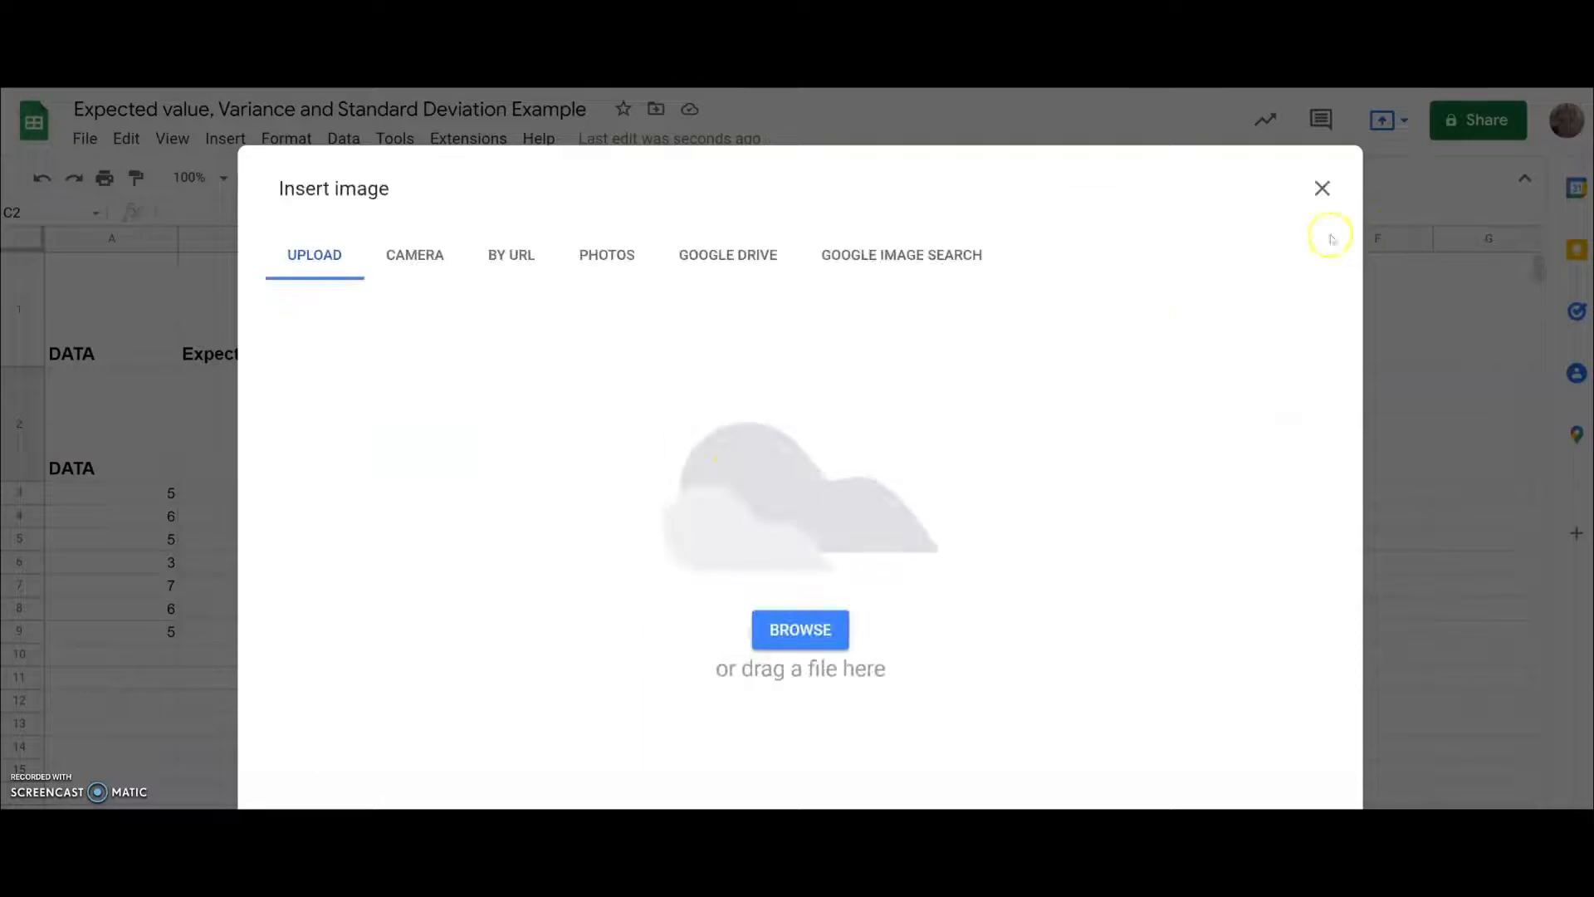
pyautogui.click(1322, 189)
# - Delete the squared-difference formula image from cell C2, keeping the unsquared difference image
pyautogui.click(577, 419)
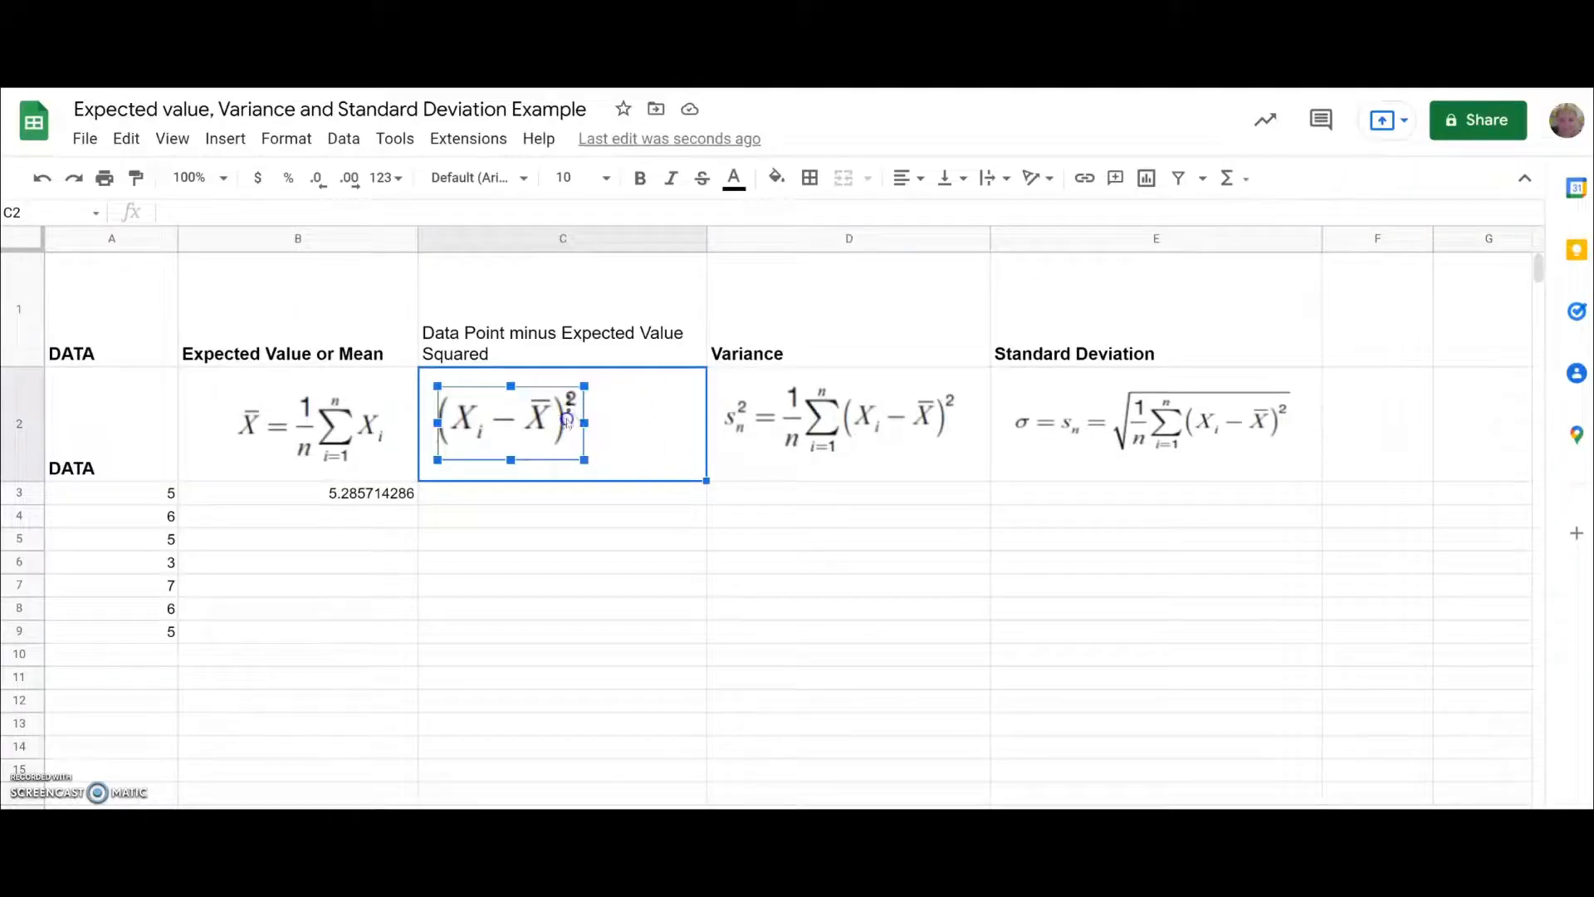
pyautogui.rightClick(569, 417)
pyautogui.click(650, 474)
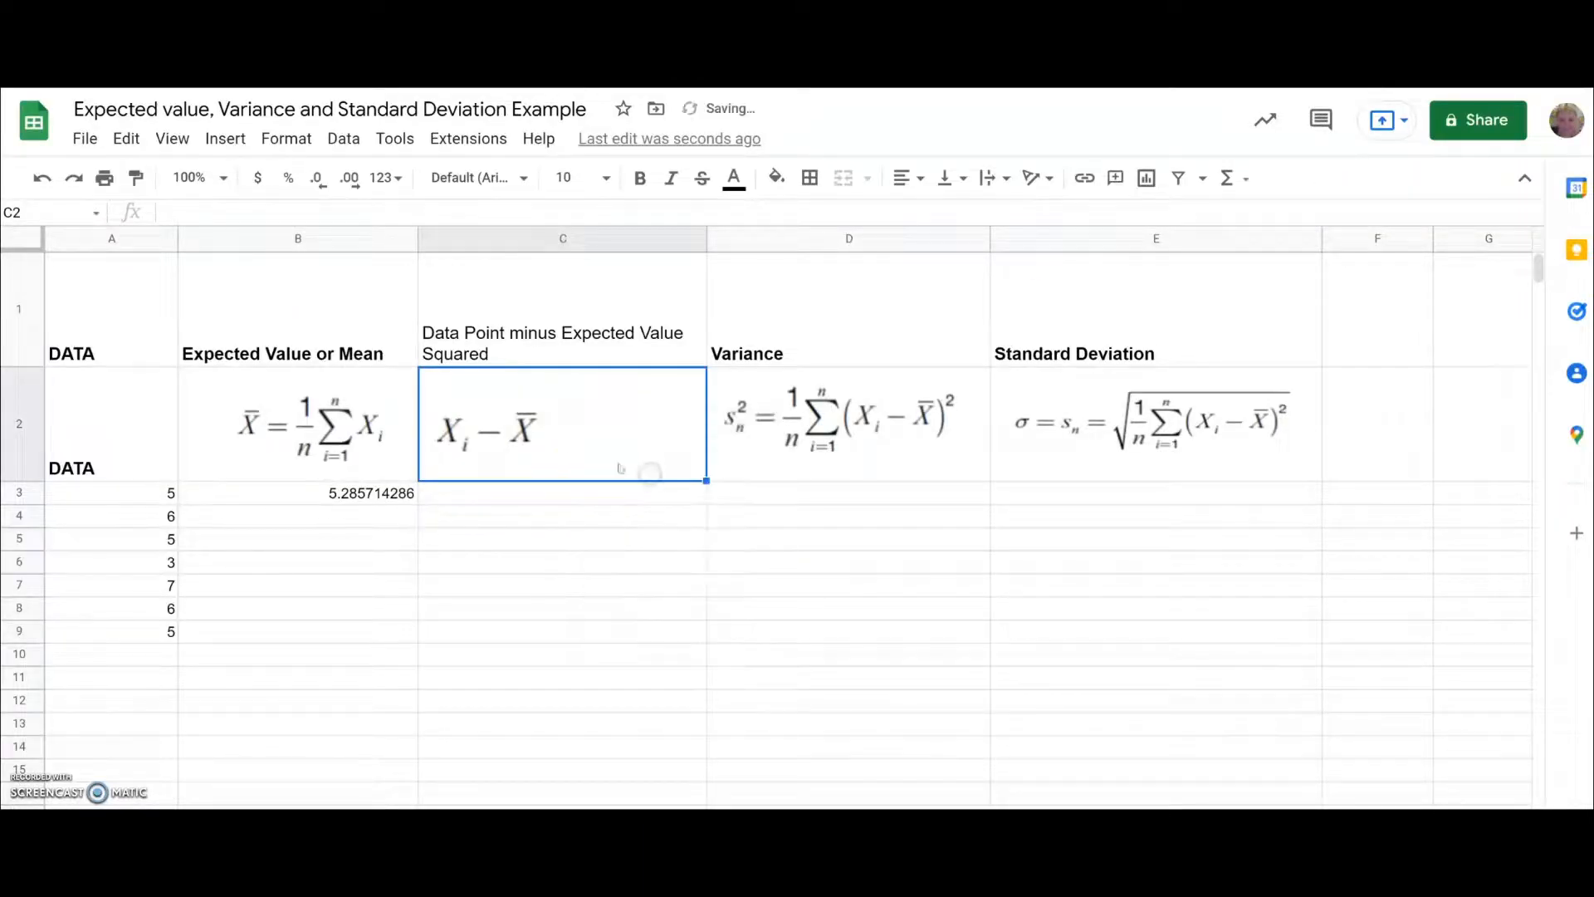
pyautogui.click(770, 563)
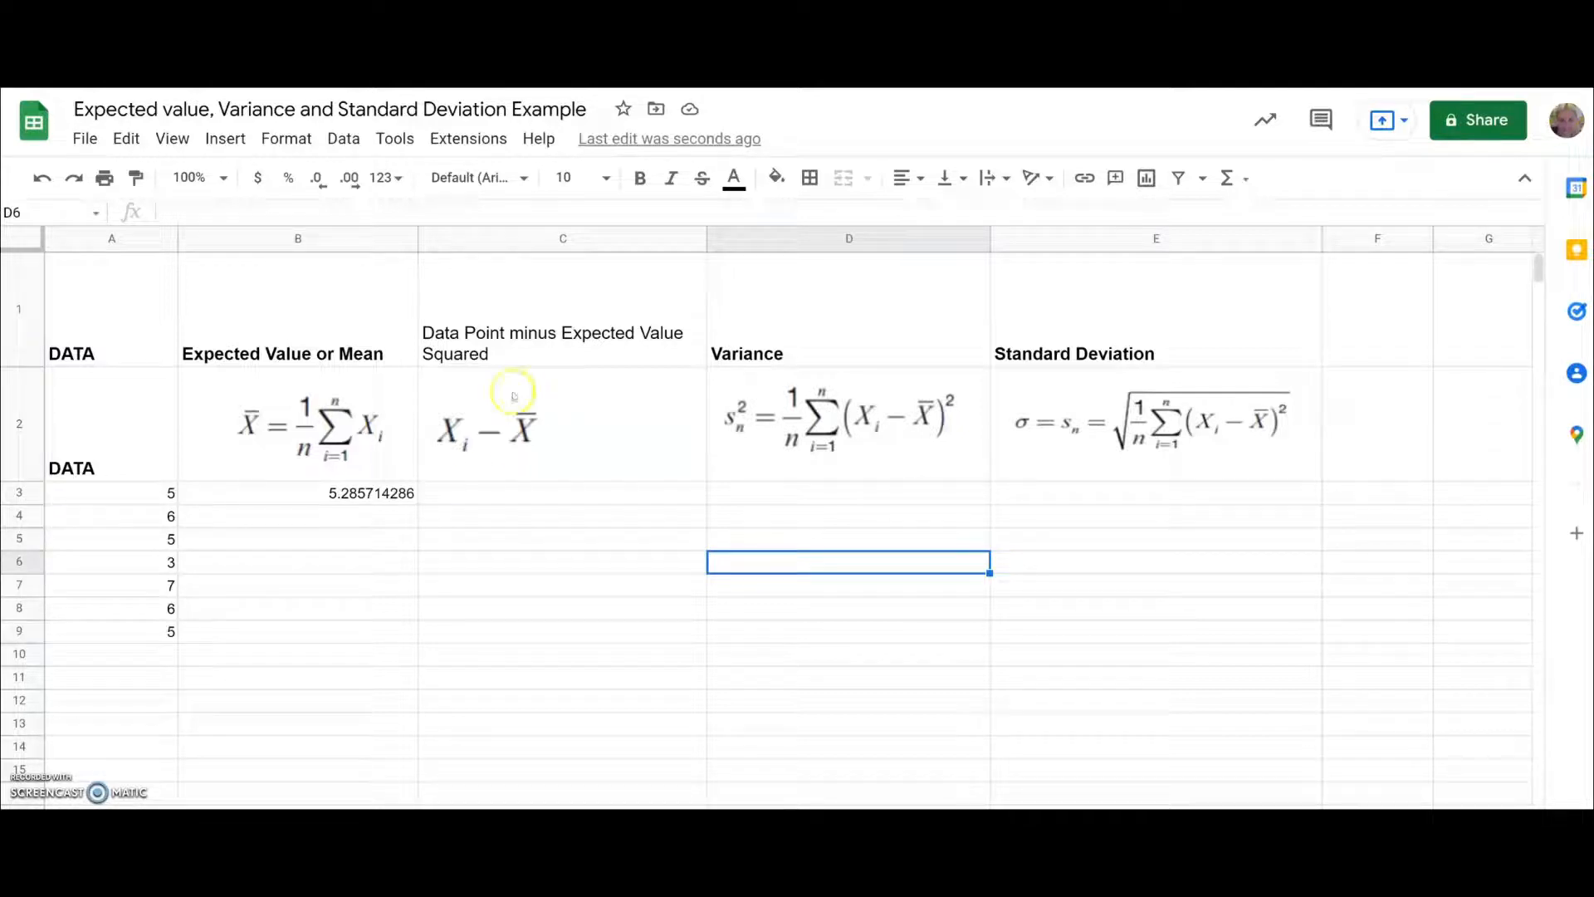
# - Enter the formula =A3-B3 in cell C3 to subtract the mean from the first data point
pyautogui.click(515, 493)
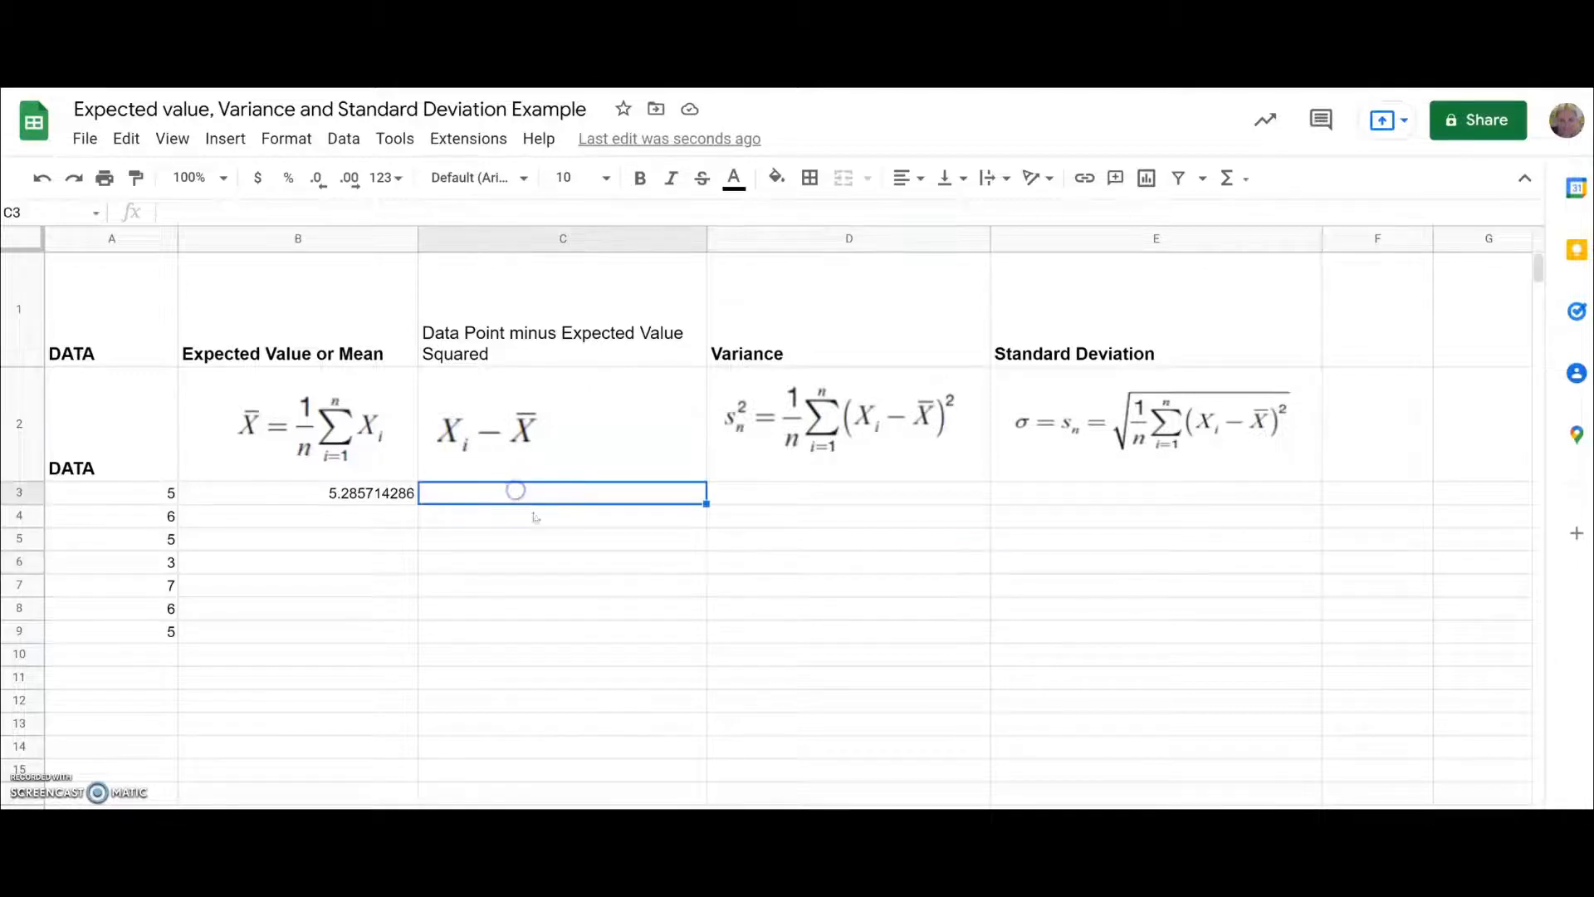
pyautogui.click(264, 213)
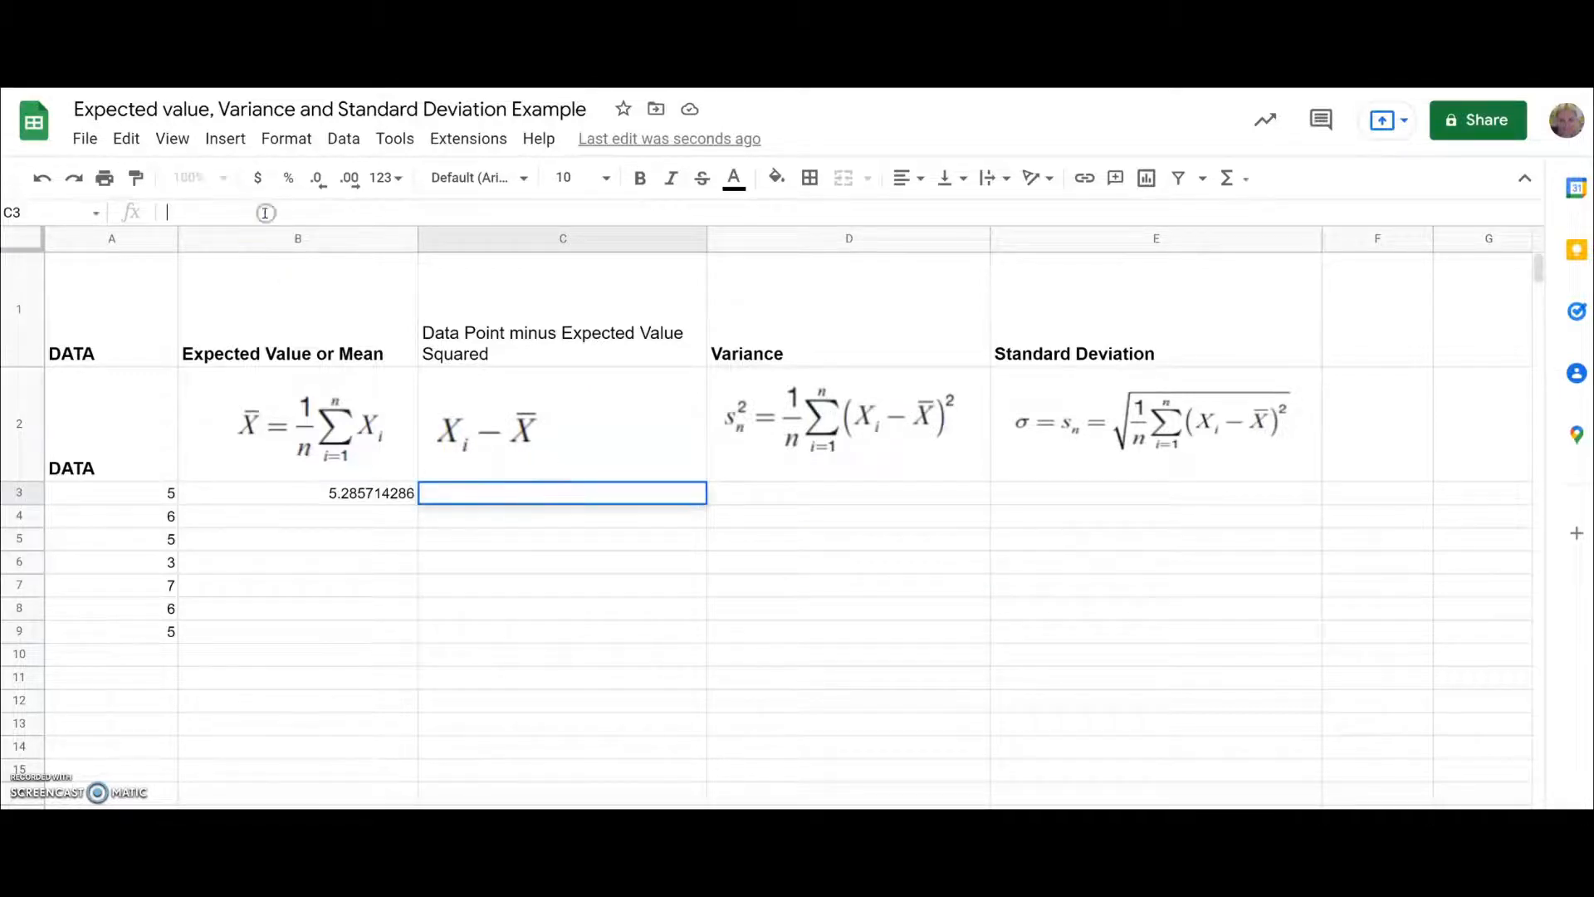
pyautogui.write('=')
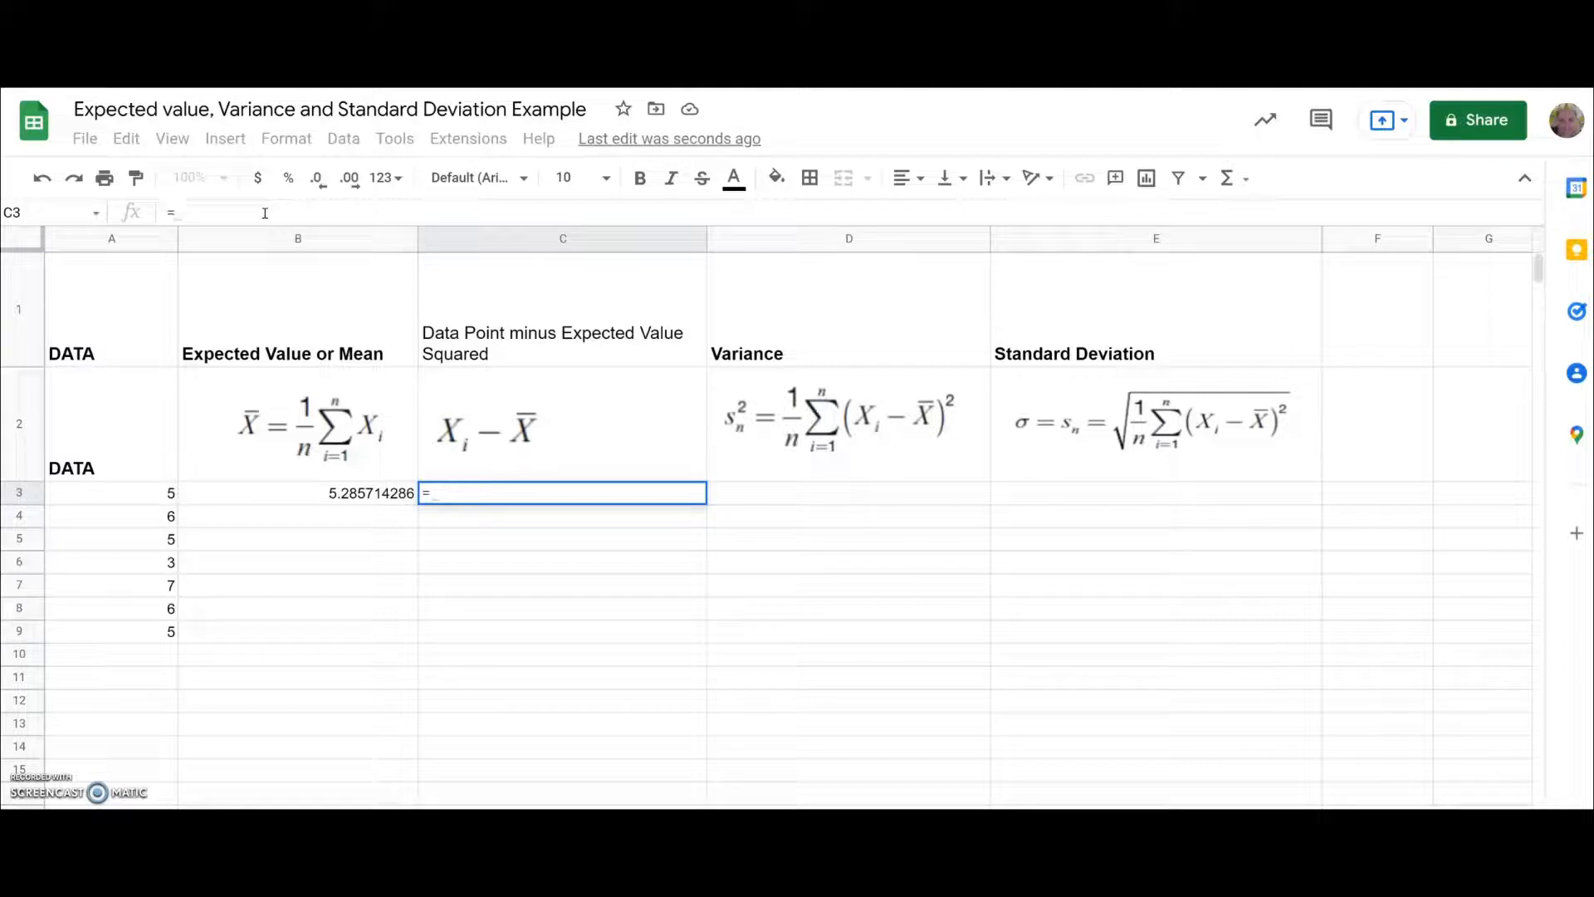
pyautogui.click(146, 491)
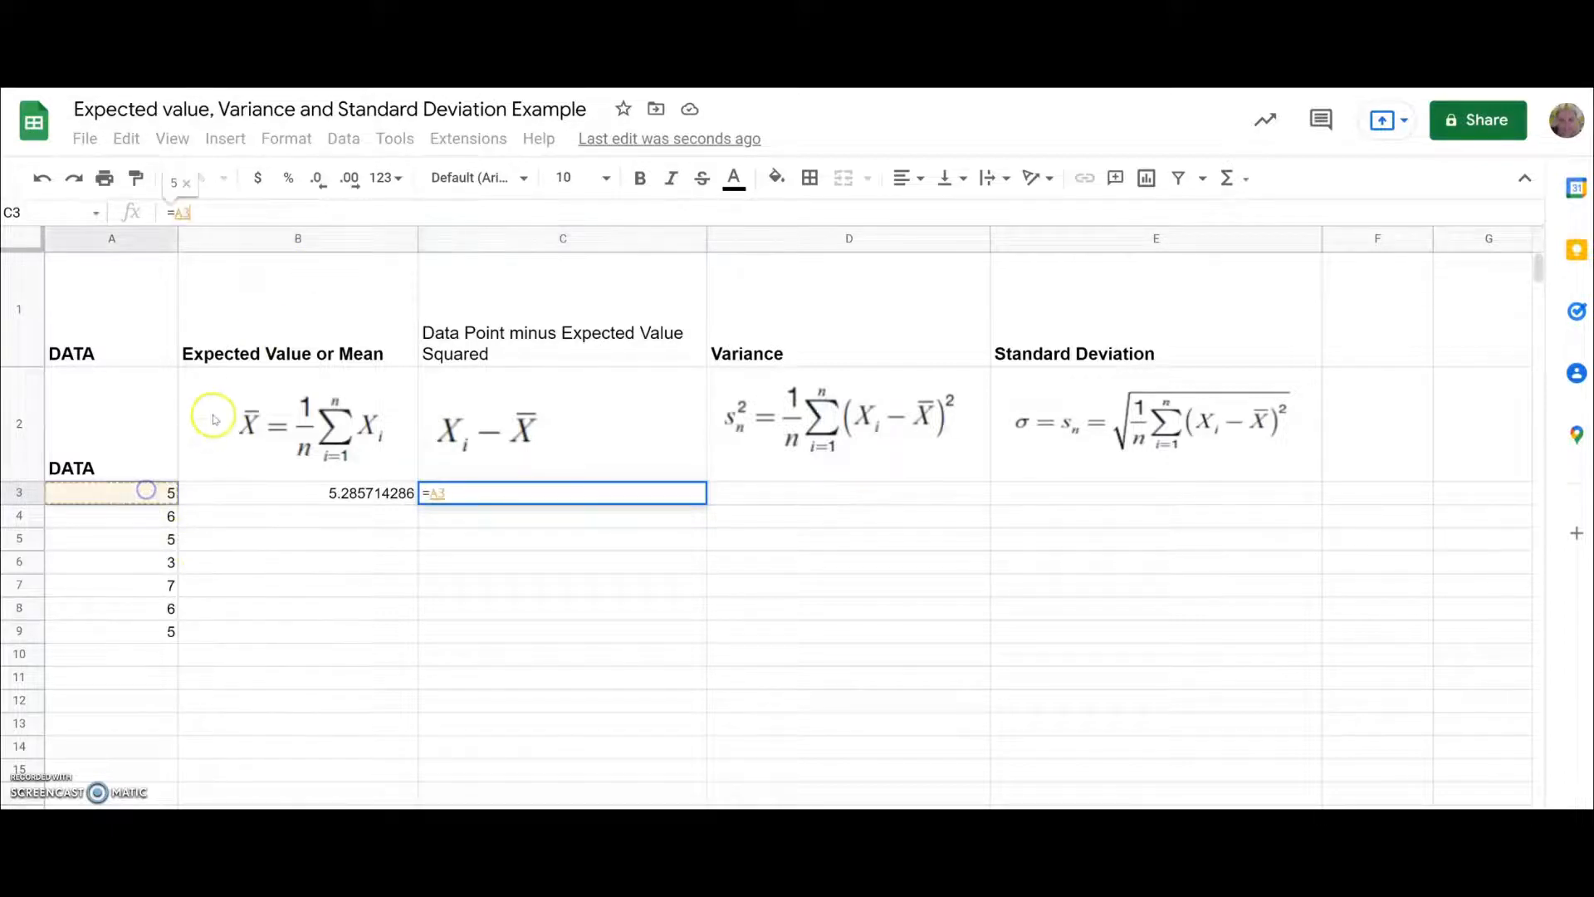
pyautogui.write('-')
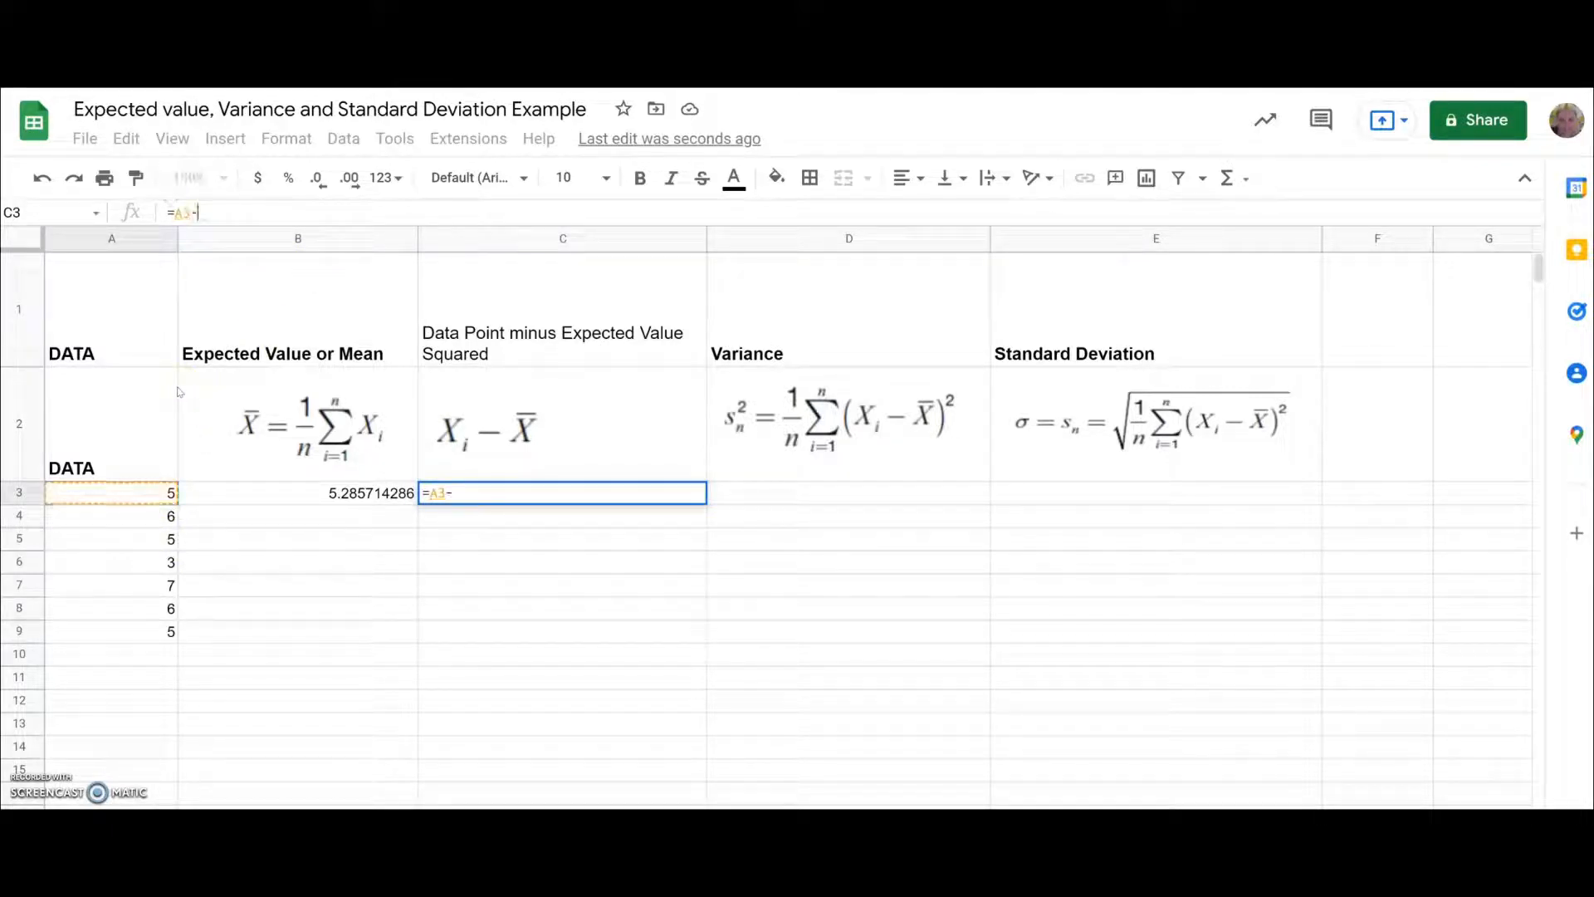
pyautogui.click(330, 495)
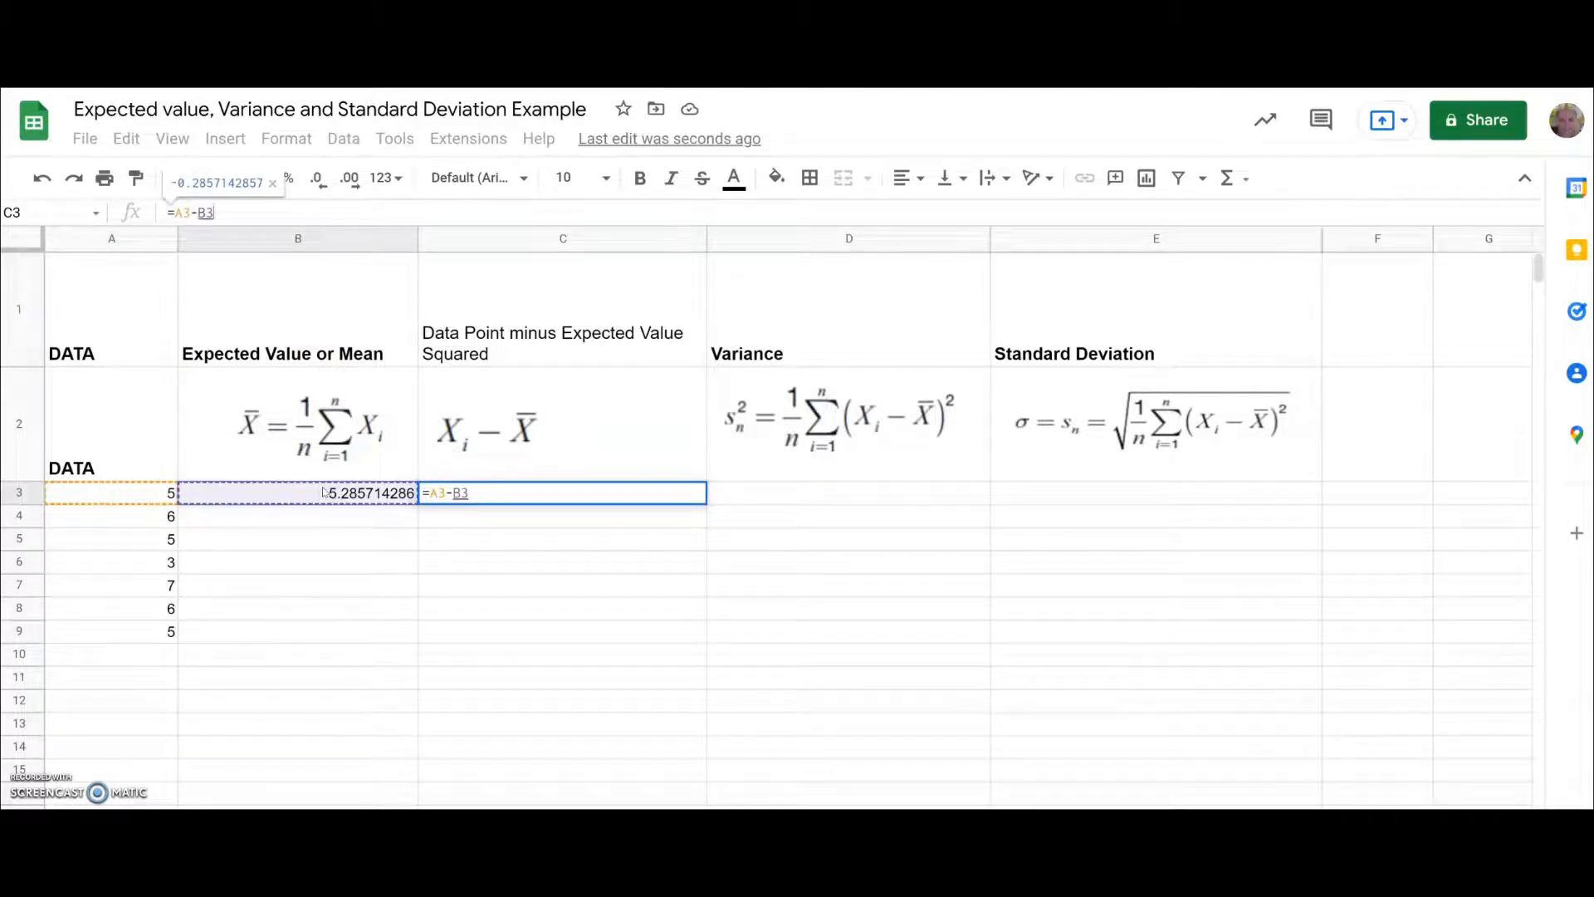
pyautogui.press('Return')
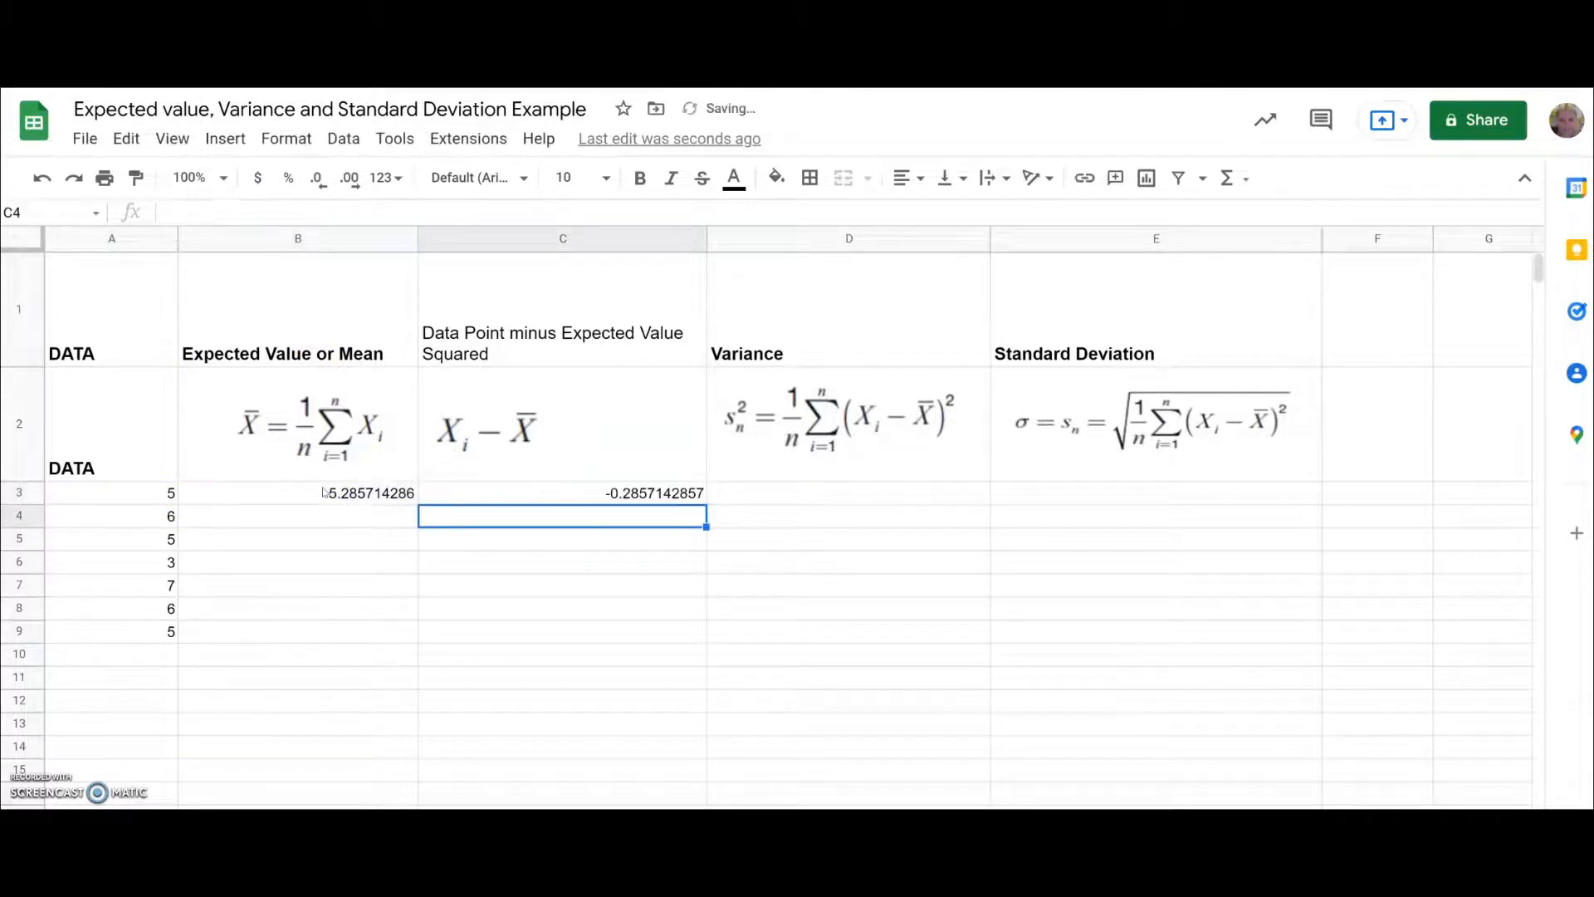
# - Copy the difference formula from C3 into cells C4:C9
pyautogui.click(622, 495)
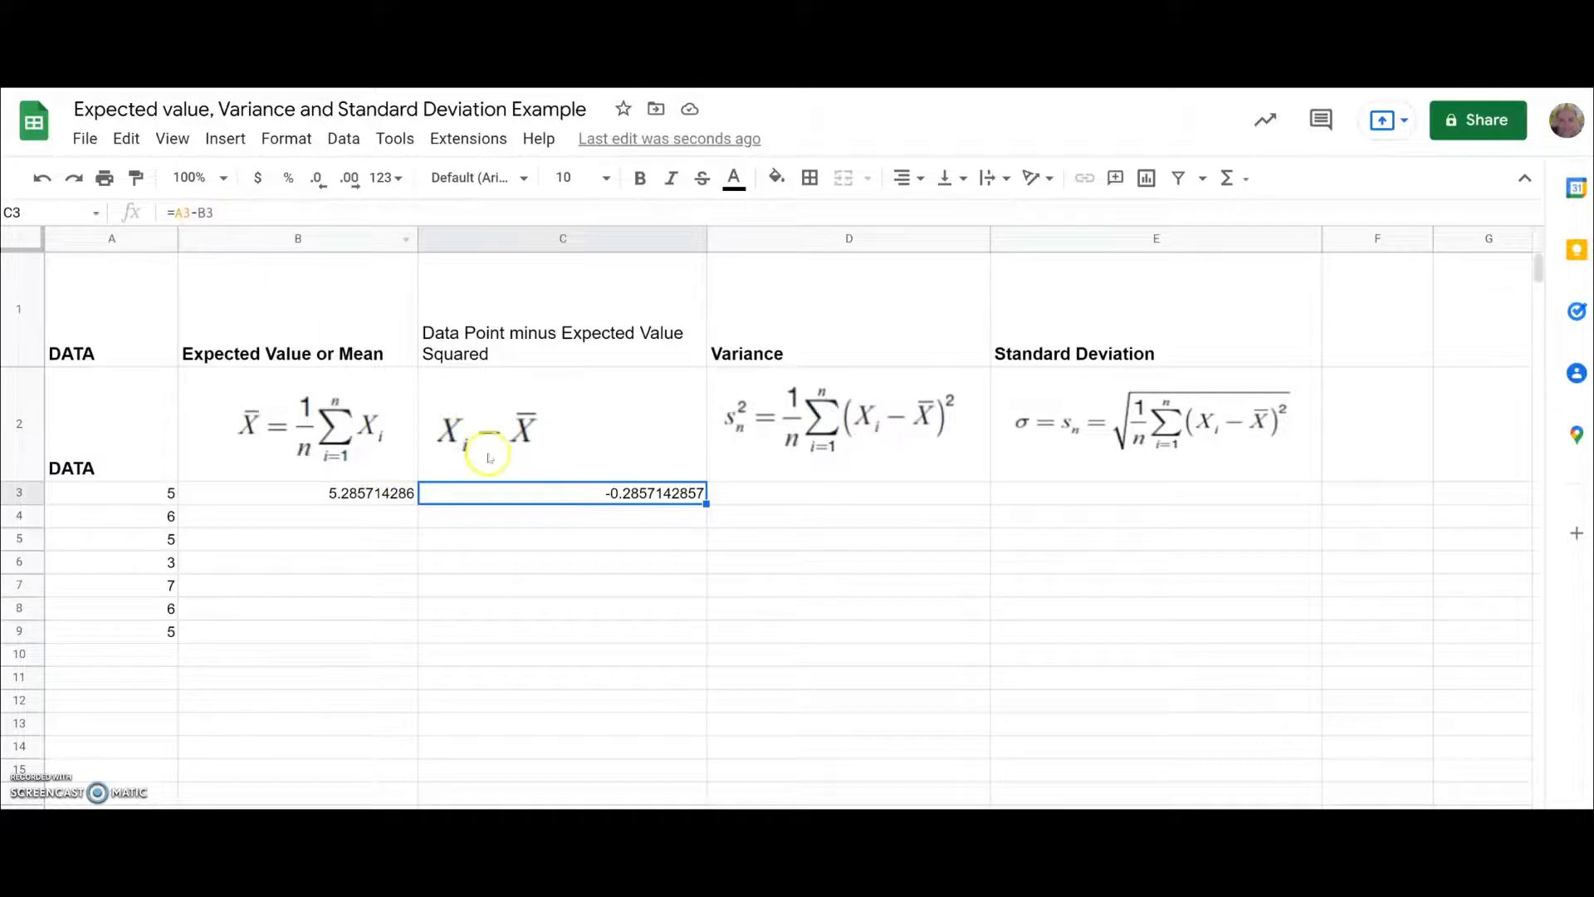
pyautogui.hotkey('ctrl', 'c')
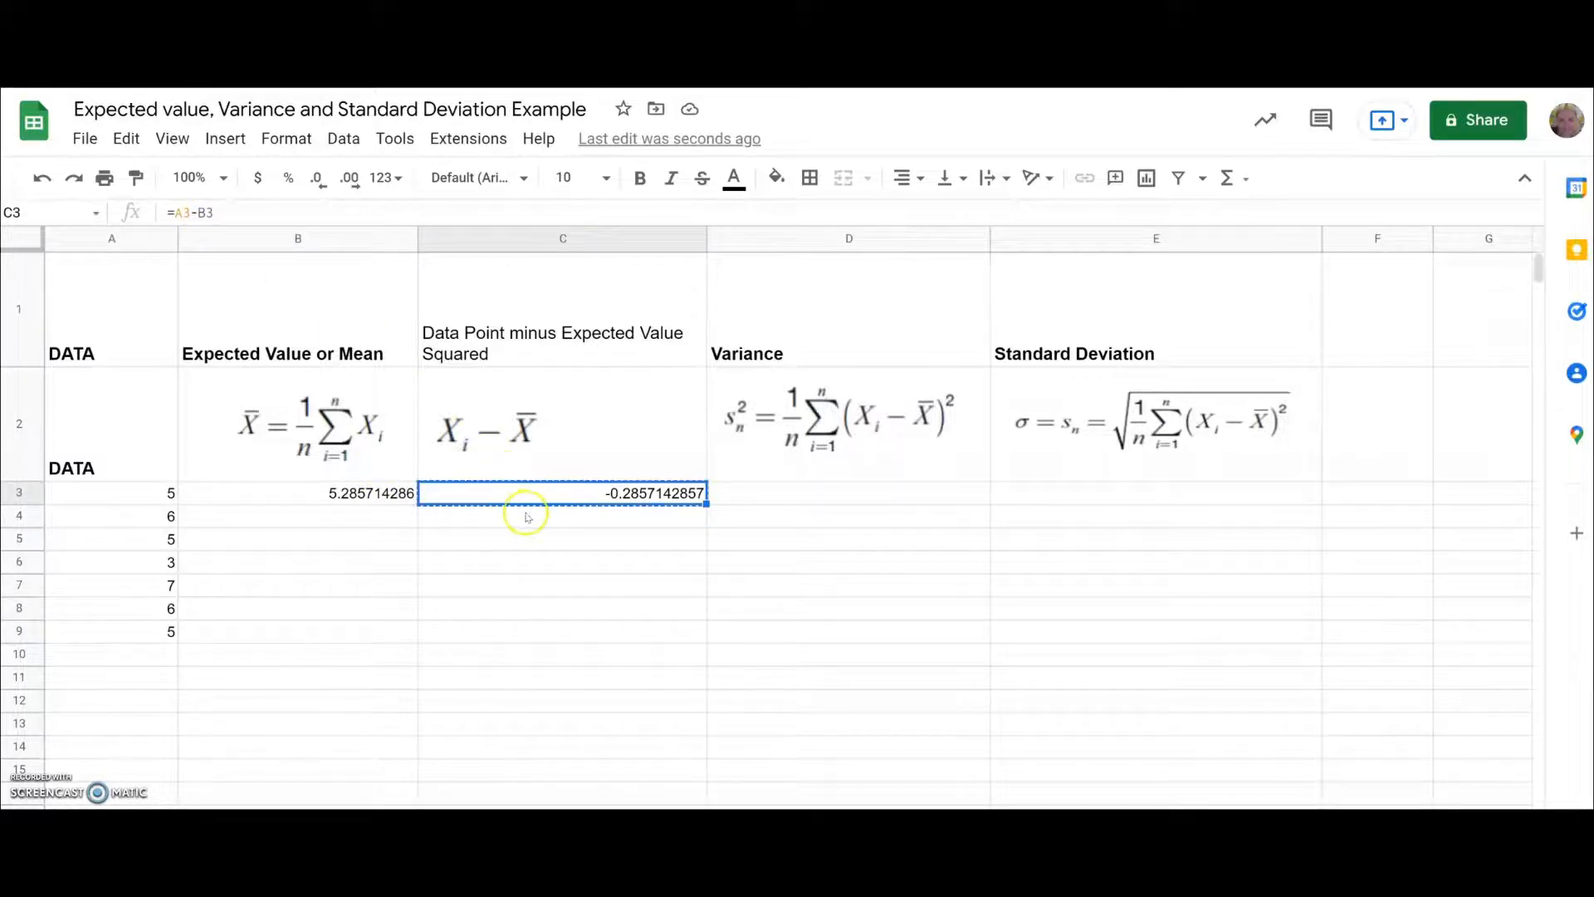
pyautogui.moveTo(523, 515); pyautogui.dragTo(520, 641)
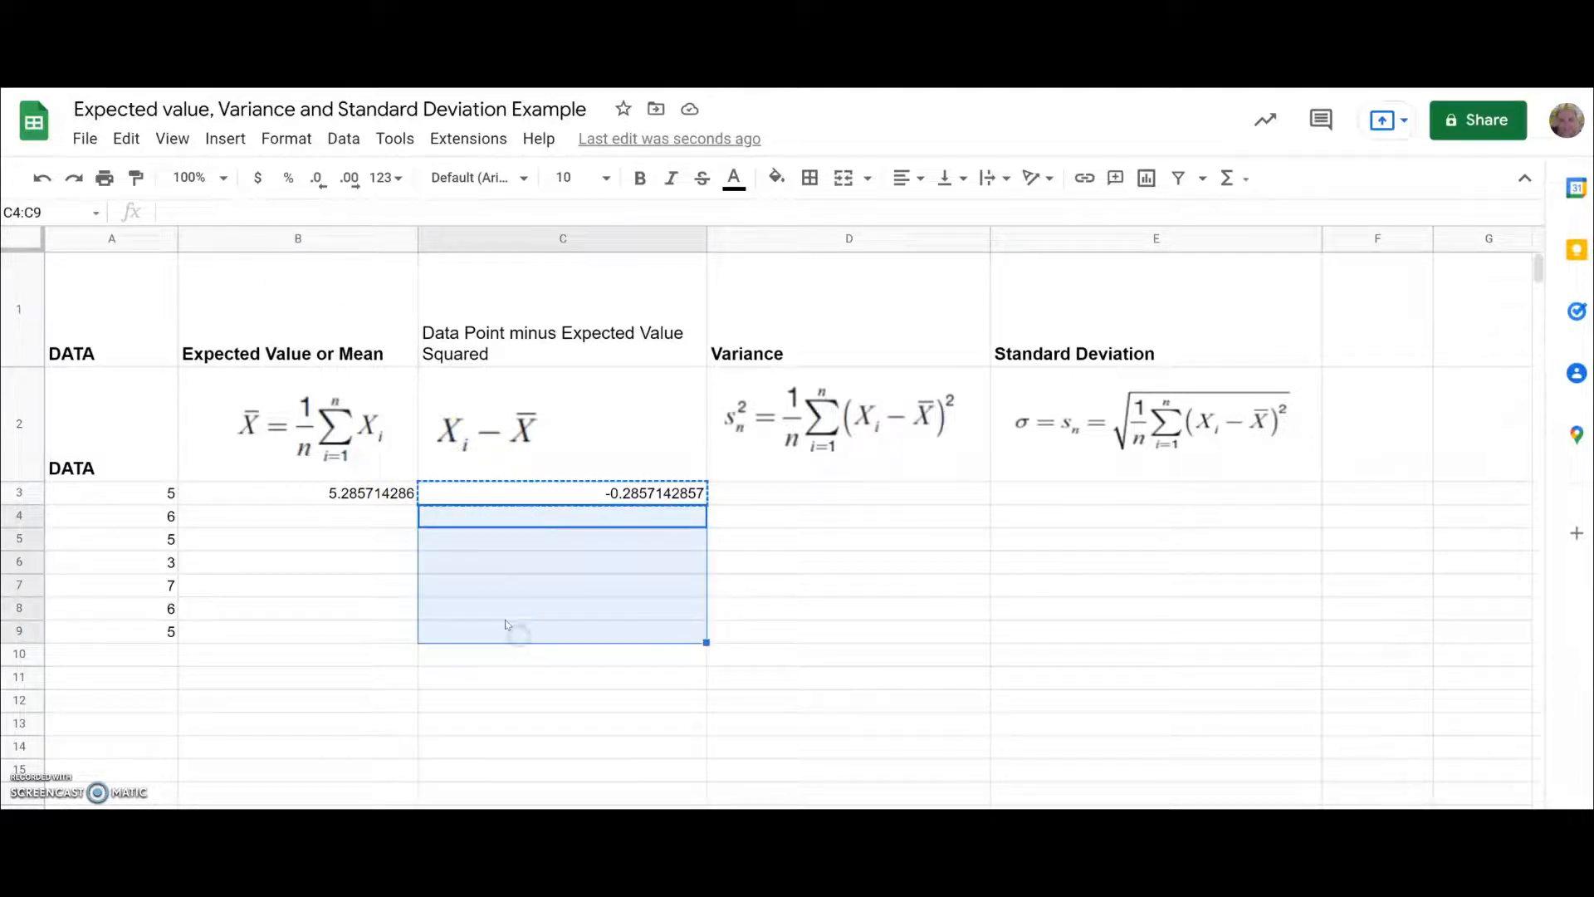
pyautogui.hotkey('ctrl', 'v')
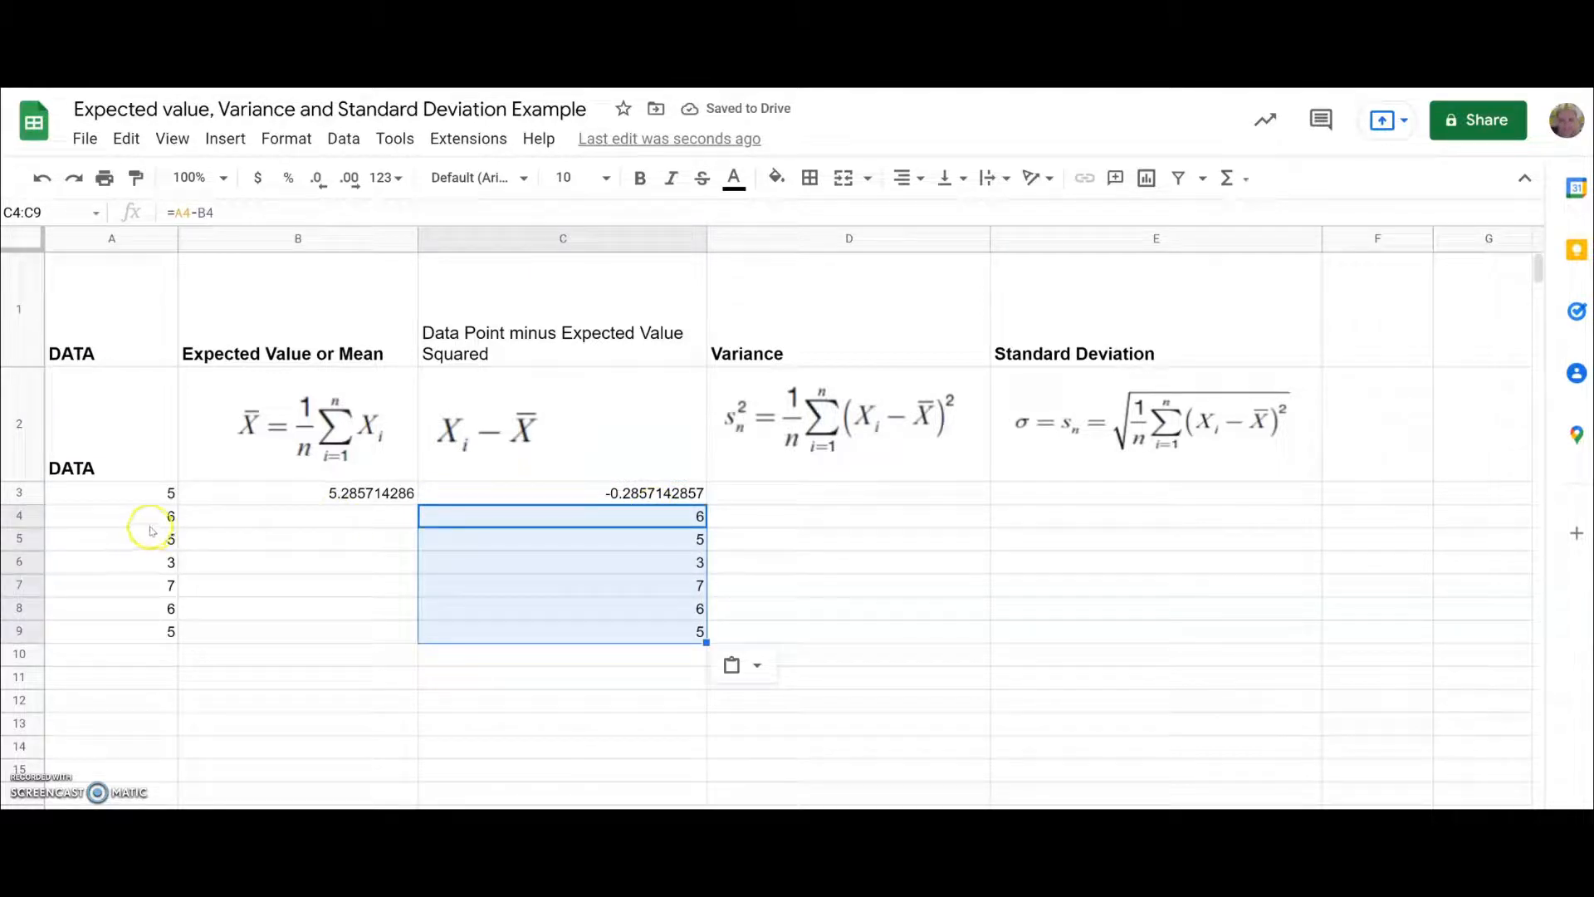
# - Make the mean reference in C3 absolute so the formula reads =A3-$B$3
pyautogui.click(88, 518)
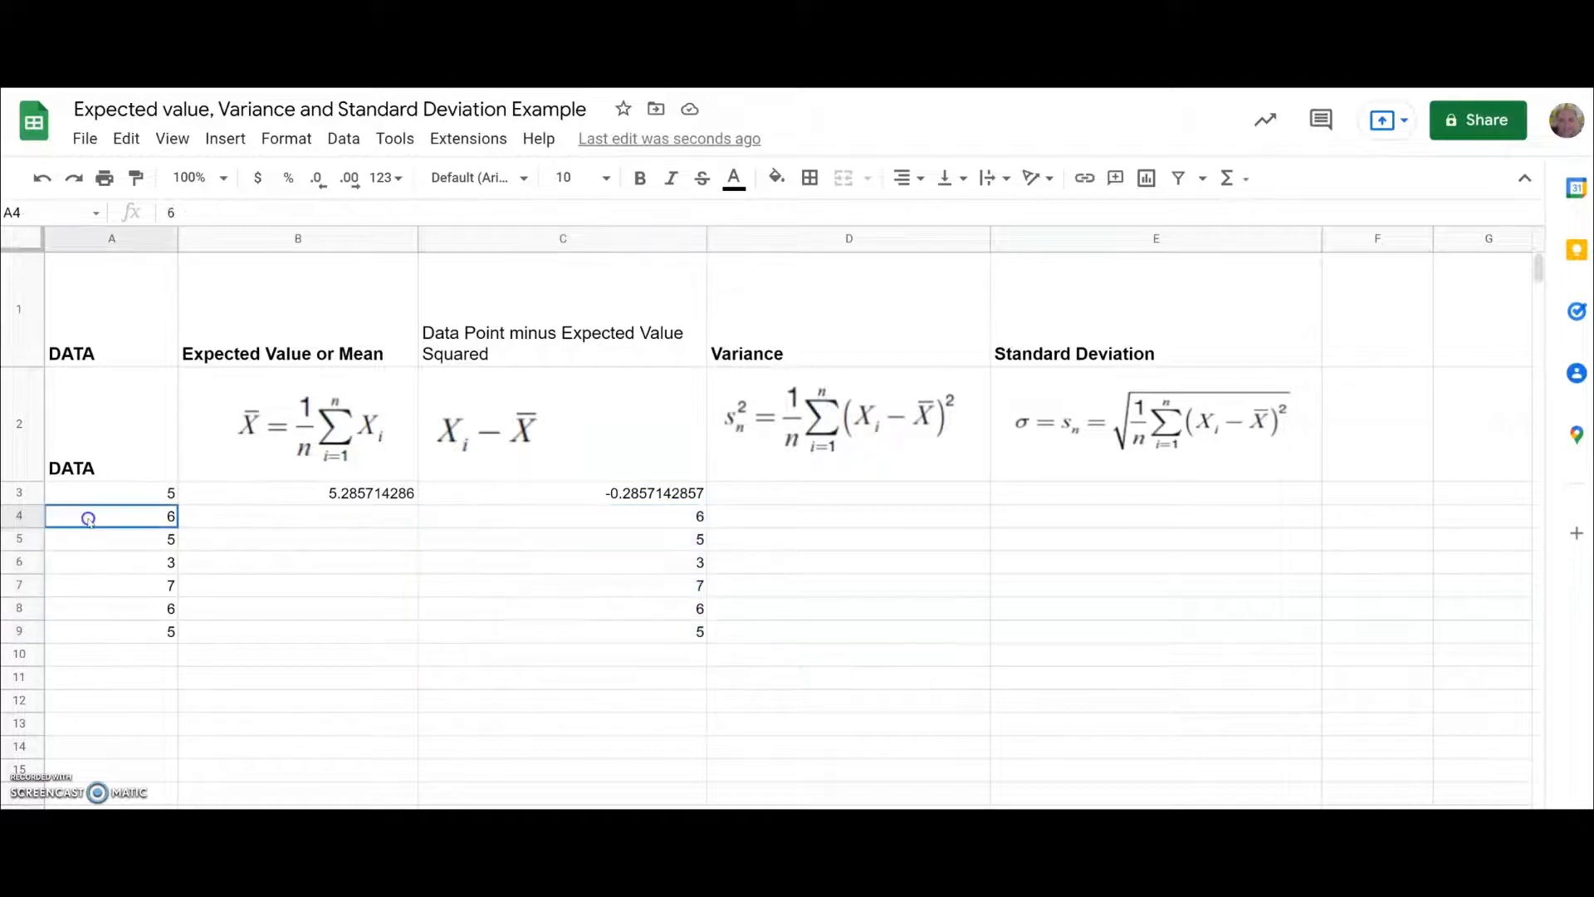
pyautogui.click(211, 517)
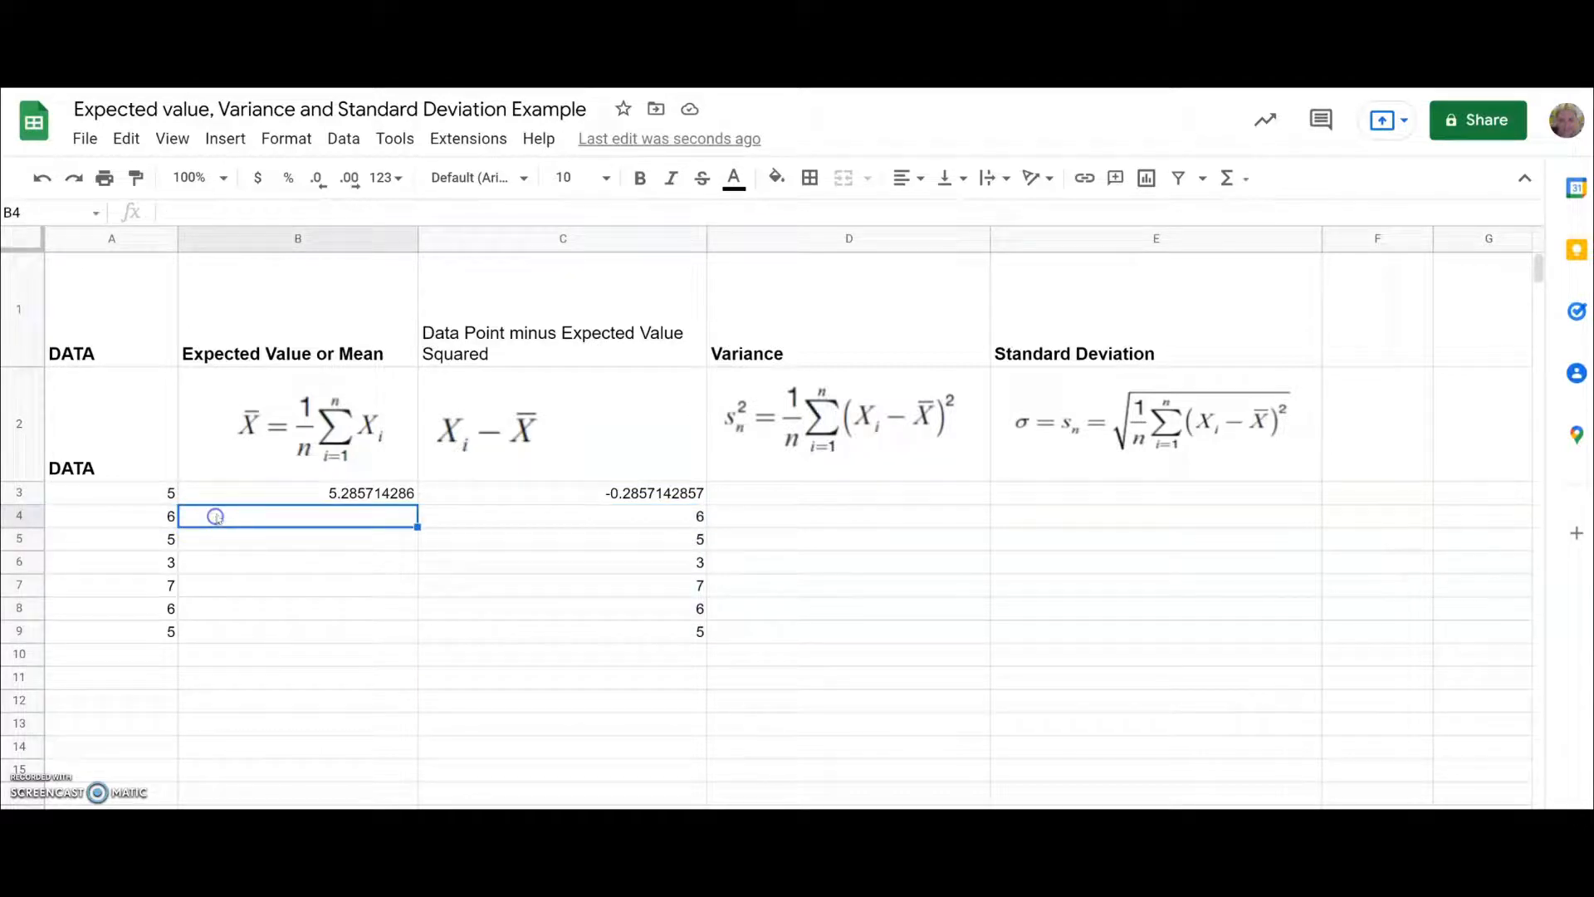
pyautogui.click(335, 494)
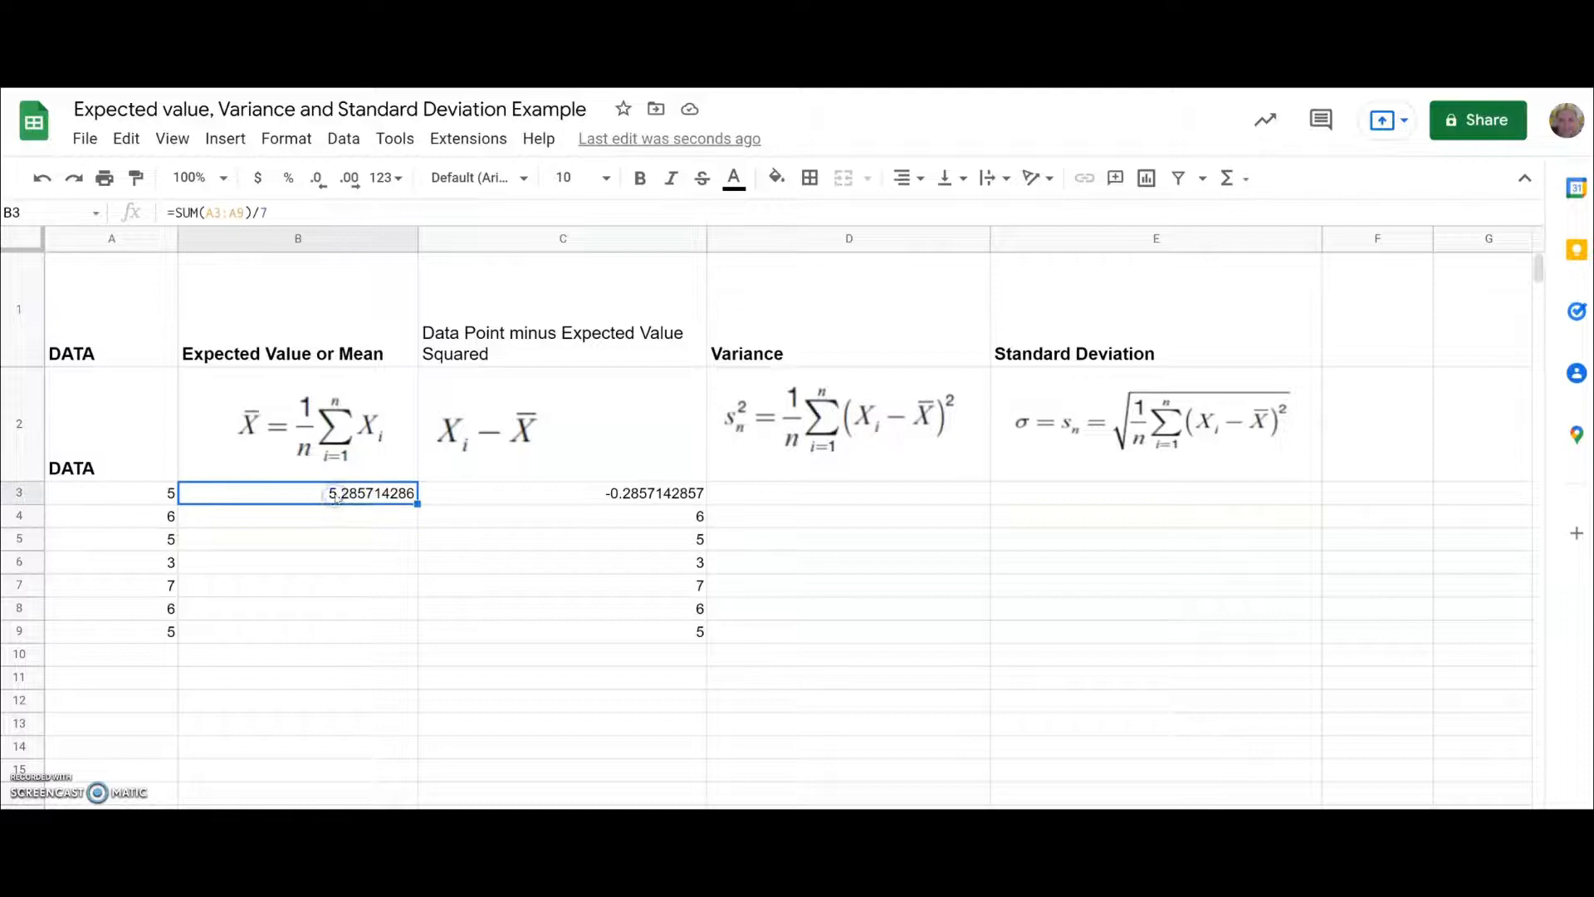
pyautogui.click(549, 490)
pyautogui.click(201, 214)
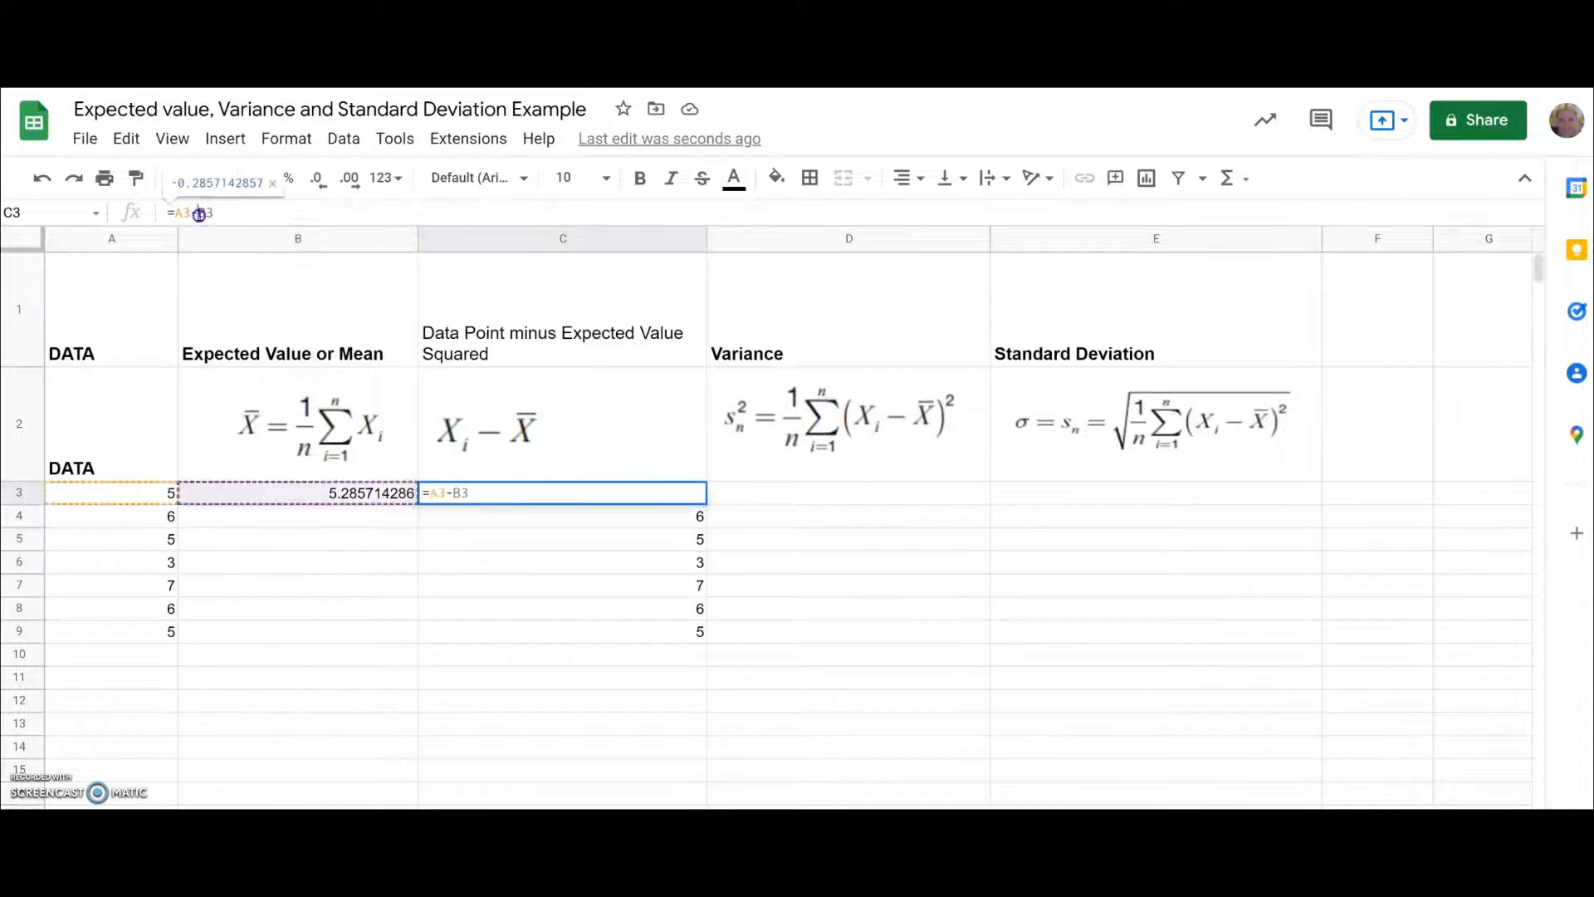
pyautogui.write('$B$')
pyautogui.click(485, 542)
pyautogui.click(315, 493)
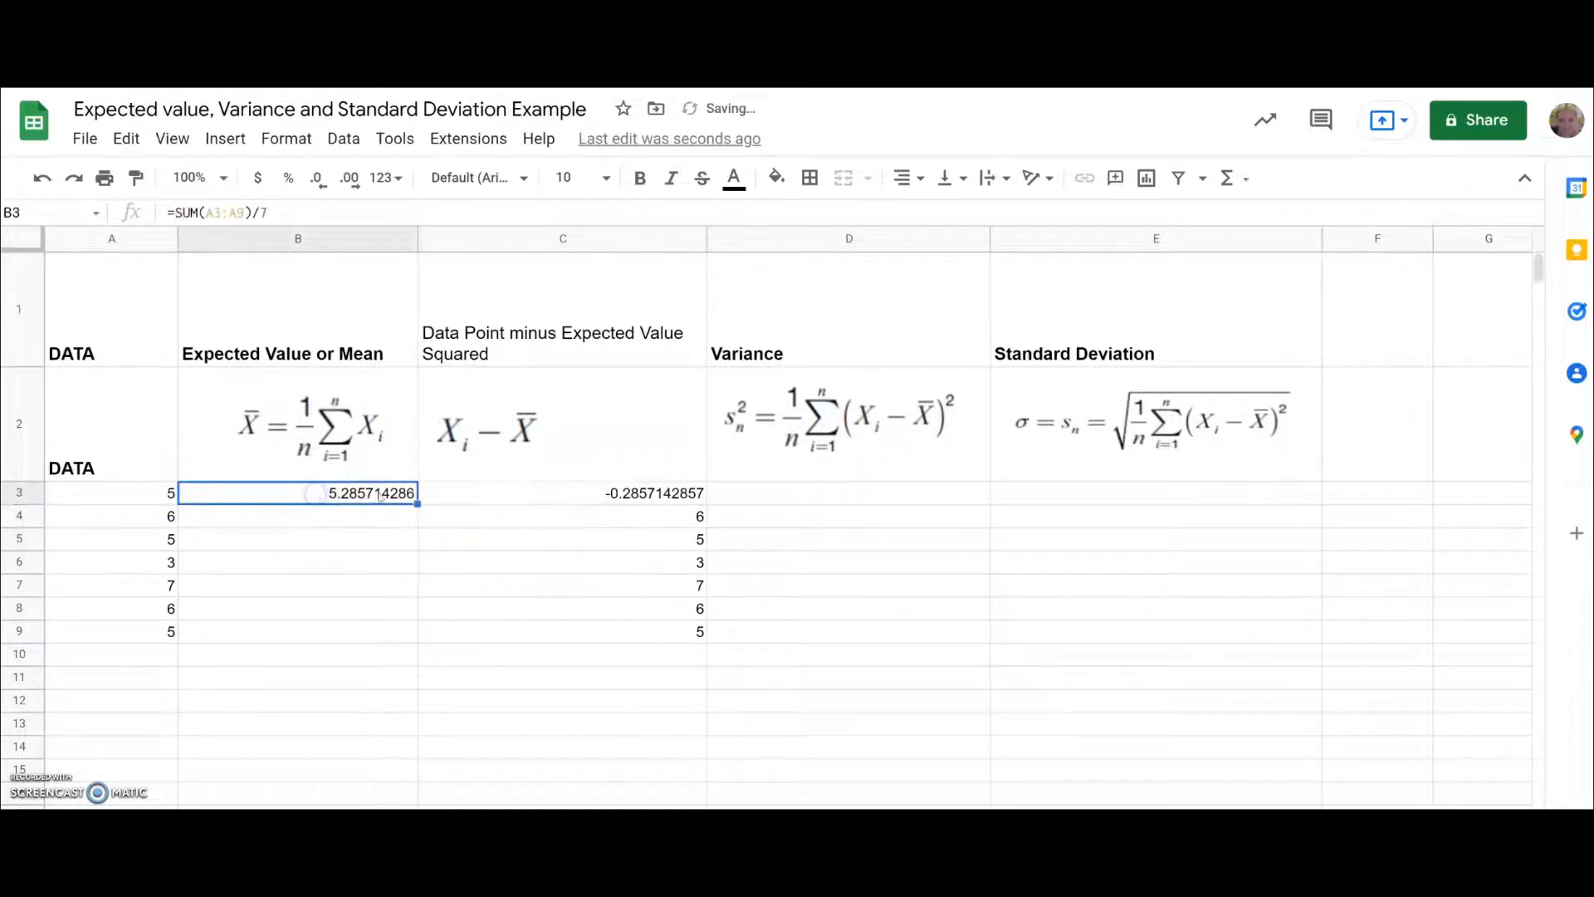
# - Copy the formula with the absolute mean reference from C3 into cells C4:C9
pyautogui.click(470, 494)
pyautogui.hotkey('ctrl', 'c')
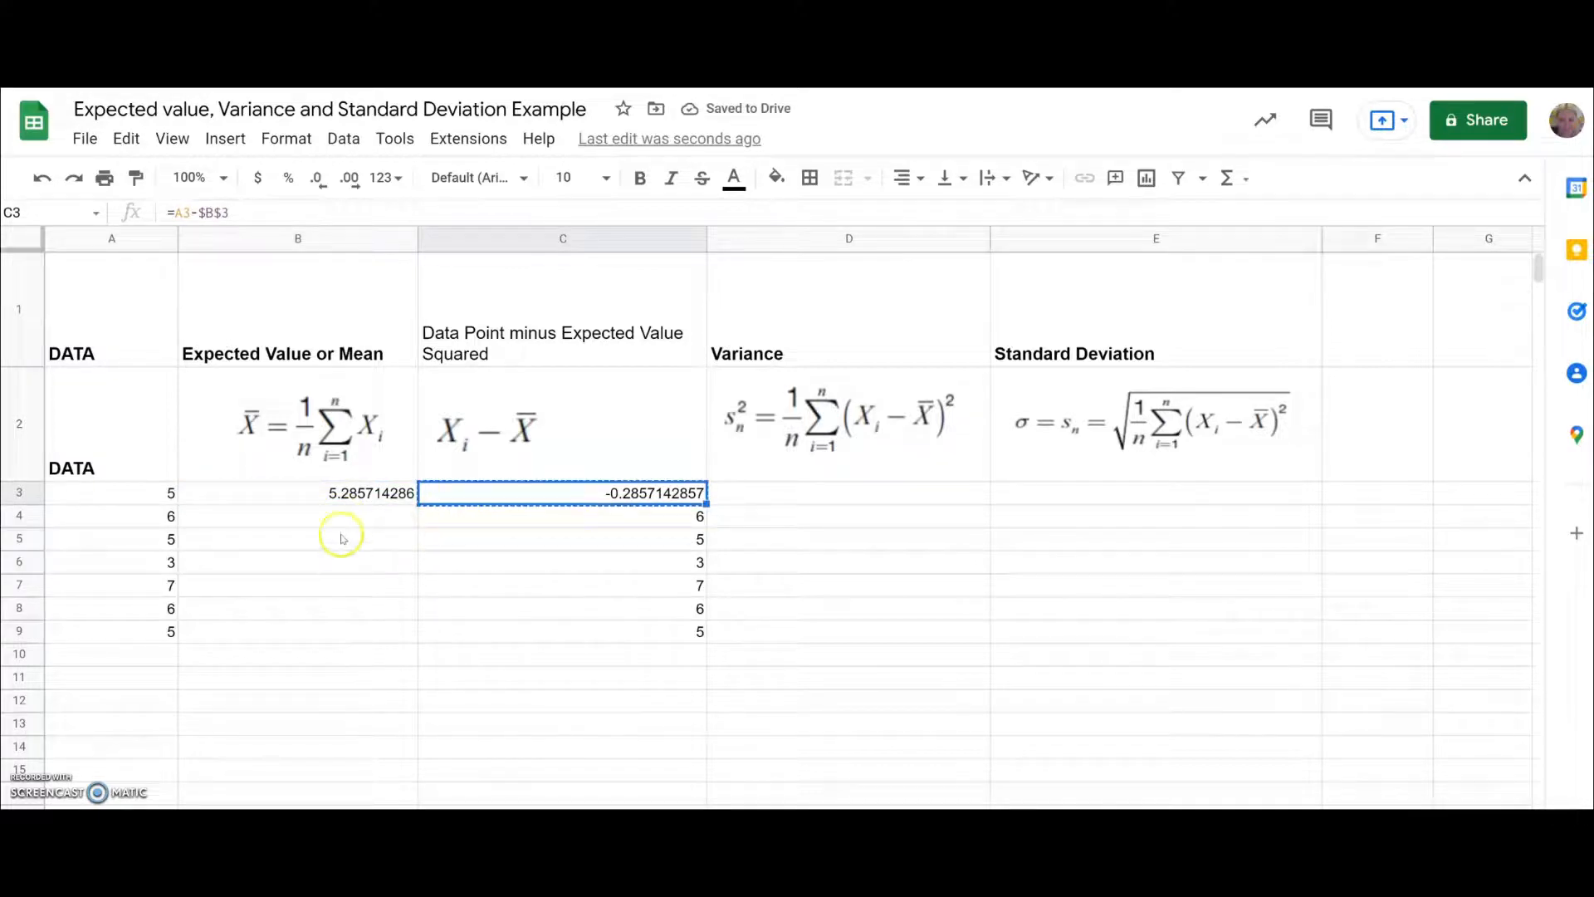
pyautogui.click(557, 516)
pyautogui.moveTo(557, 517); pyautogui.dragTo(570, 629)
pyautogui.click(545, 489)
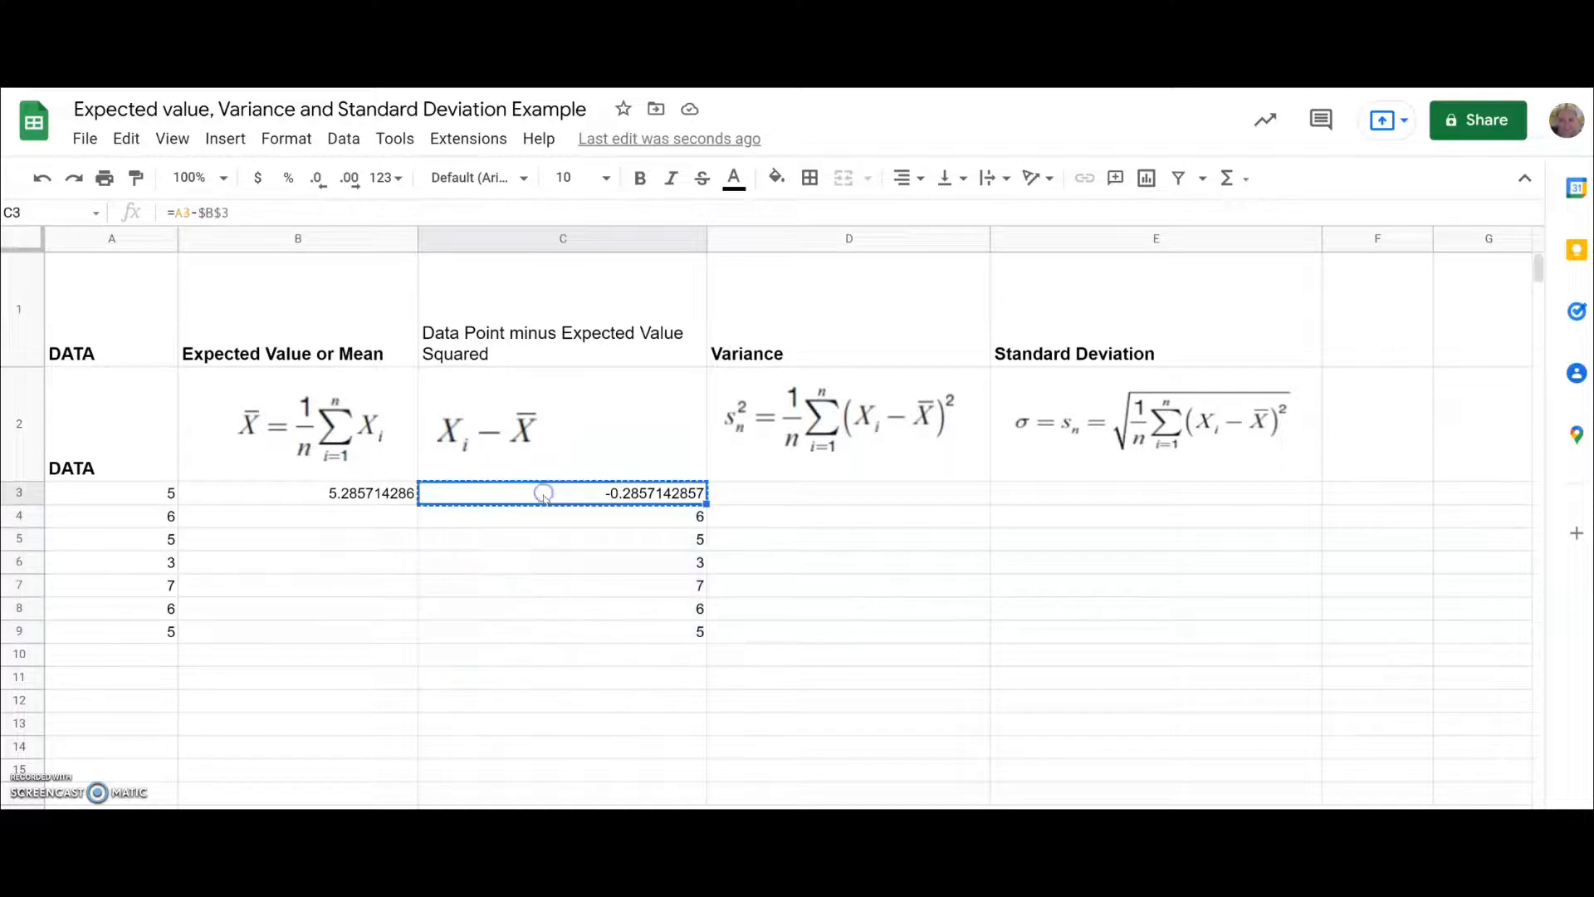
pyautogui.moveTo(554, 520); pyautogui.dragTo(579, 633)
pyautogui.hotkey('ctrl', 'v')
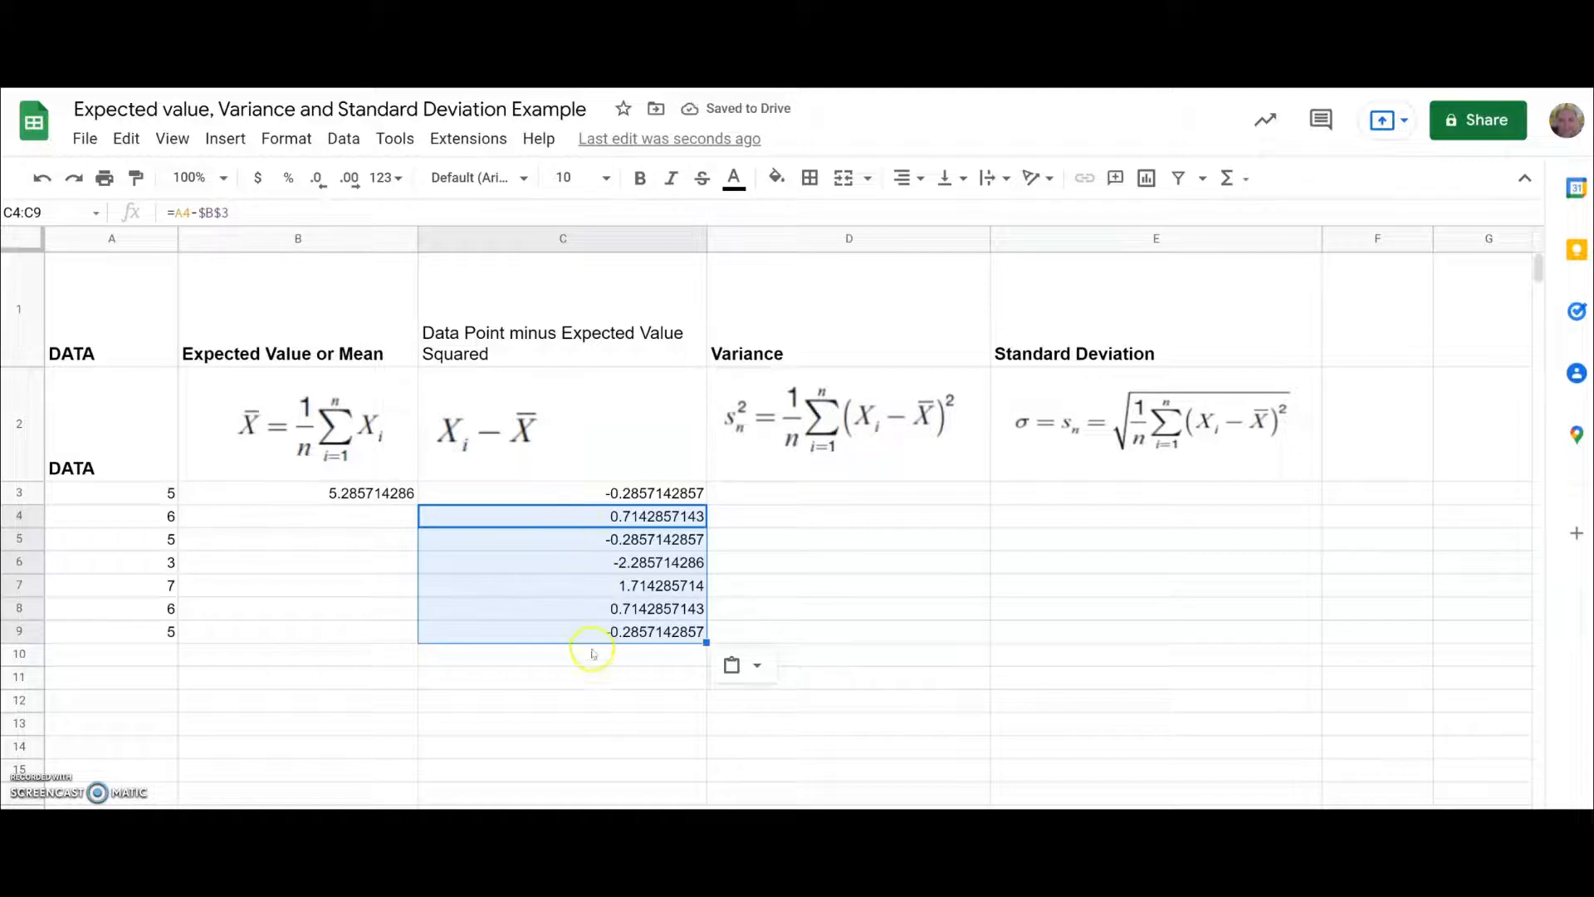
# - Check which cells the copied formulas in C4:C9 refer to
pyautogui.click(562, 674)
pyautogui.click(559, 552)
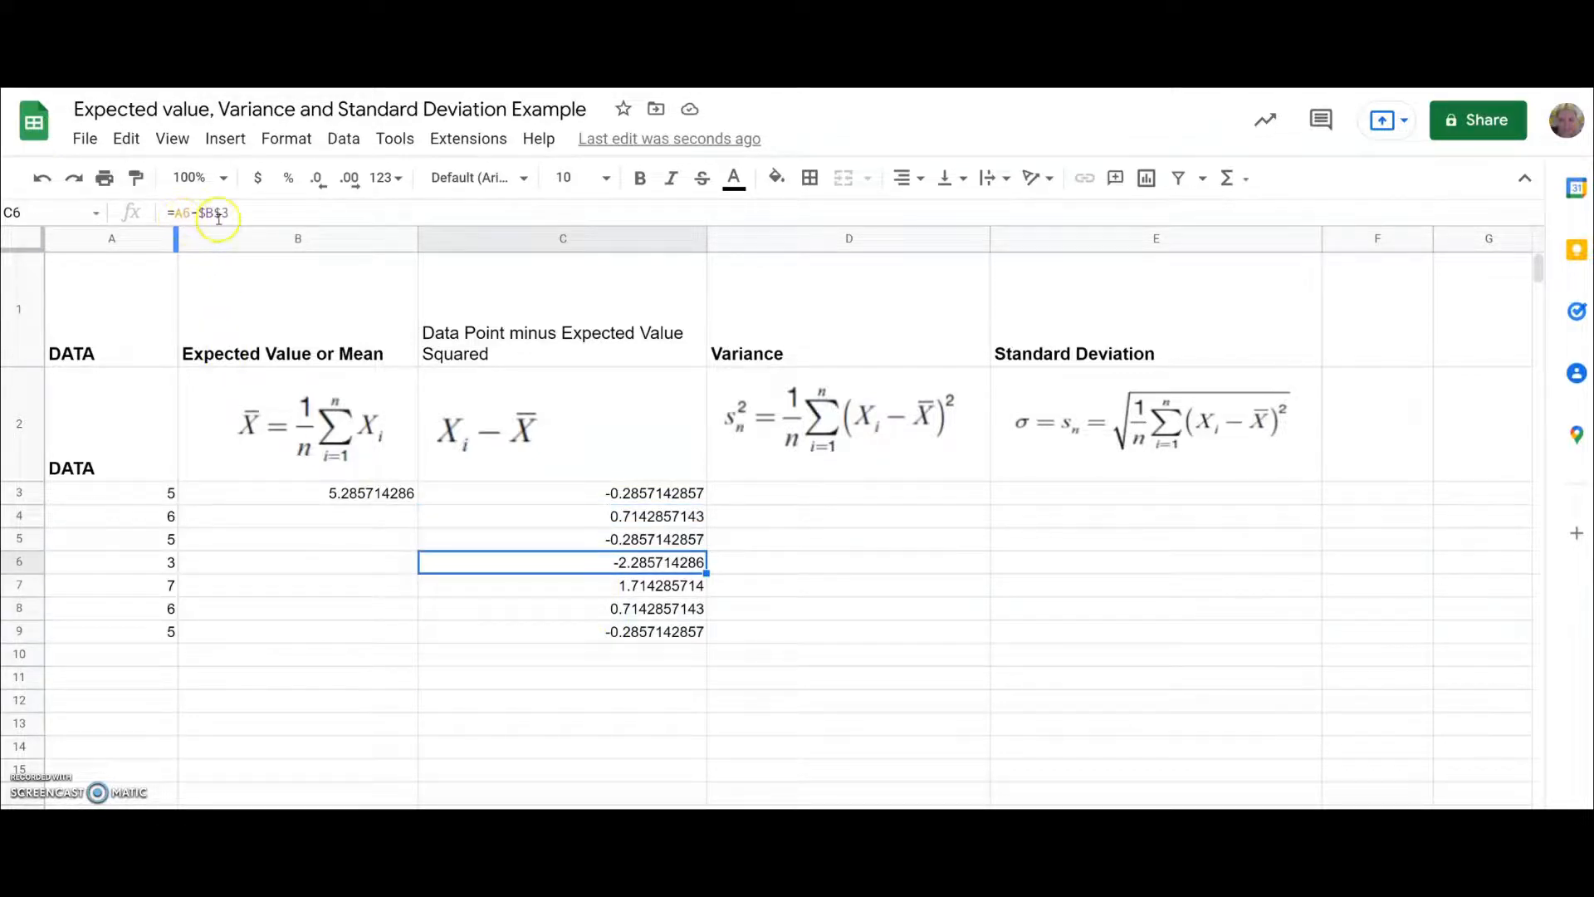
pyautogui.click(559, 585)
pyautogui.click(569, 608)
pyautogui.click(569, 630)
pyautogui.click(546, 516)
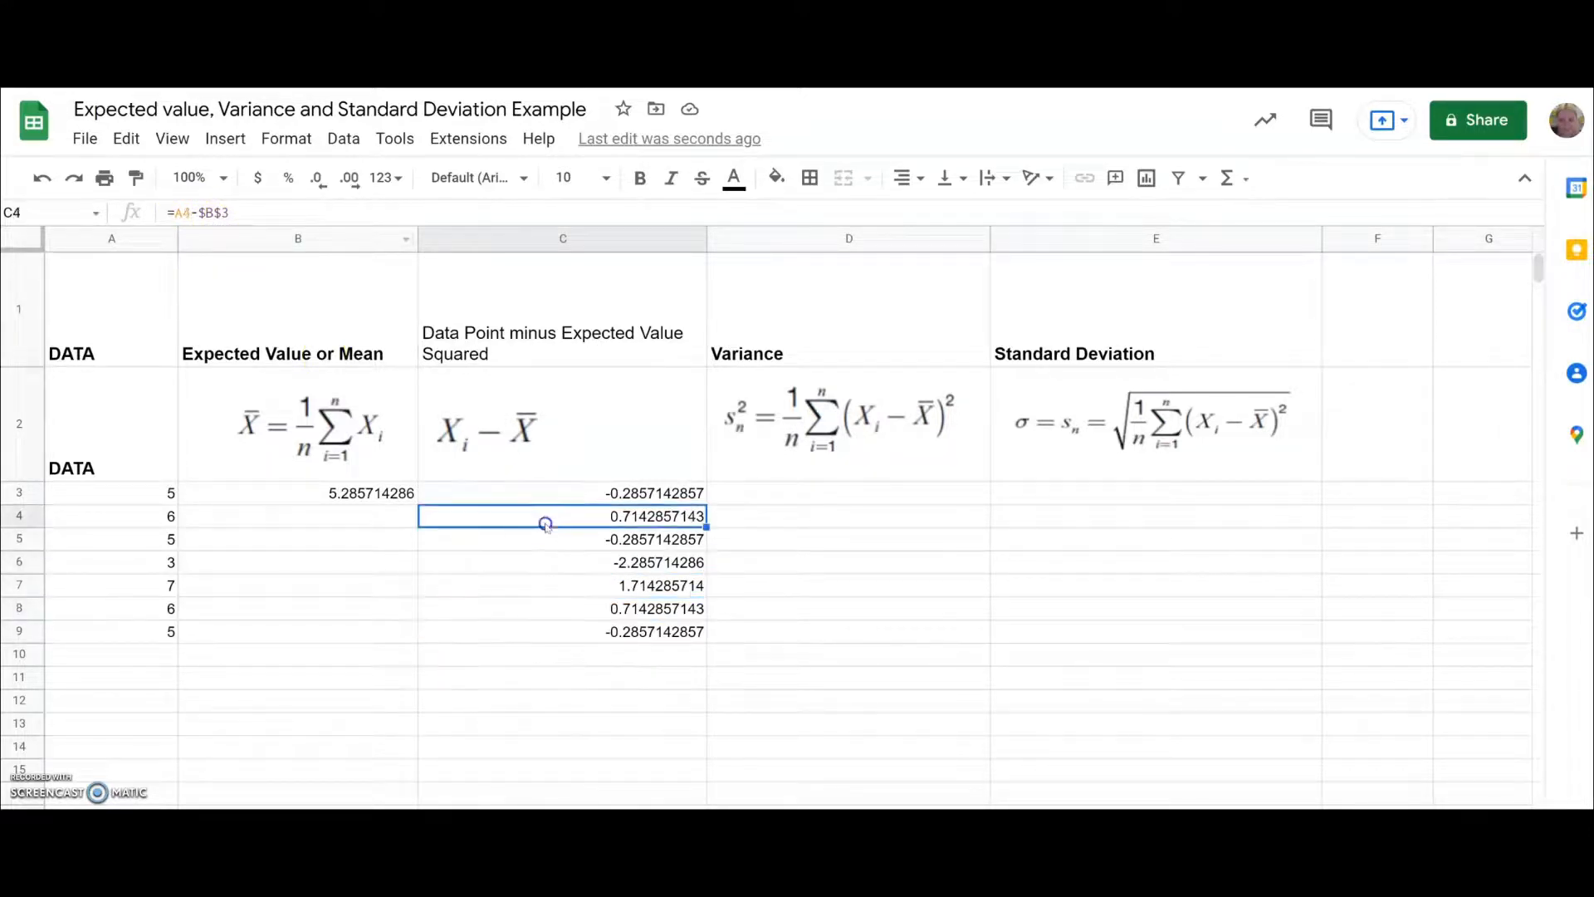
pyautogui.click(751, 561)
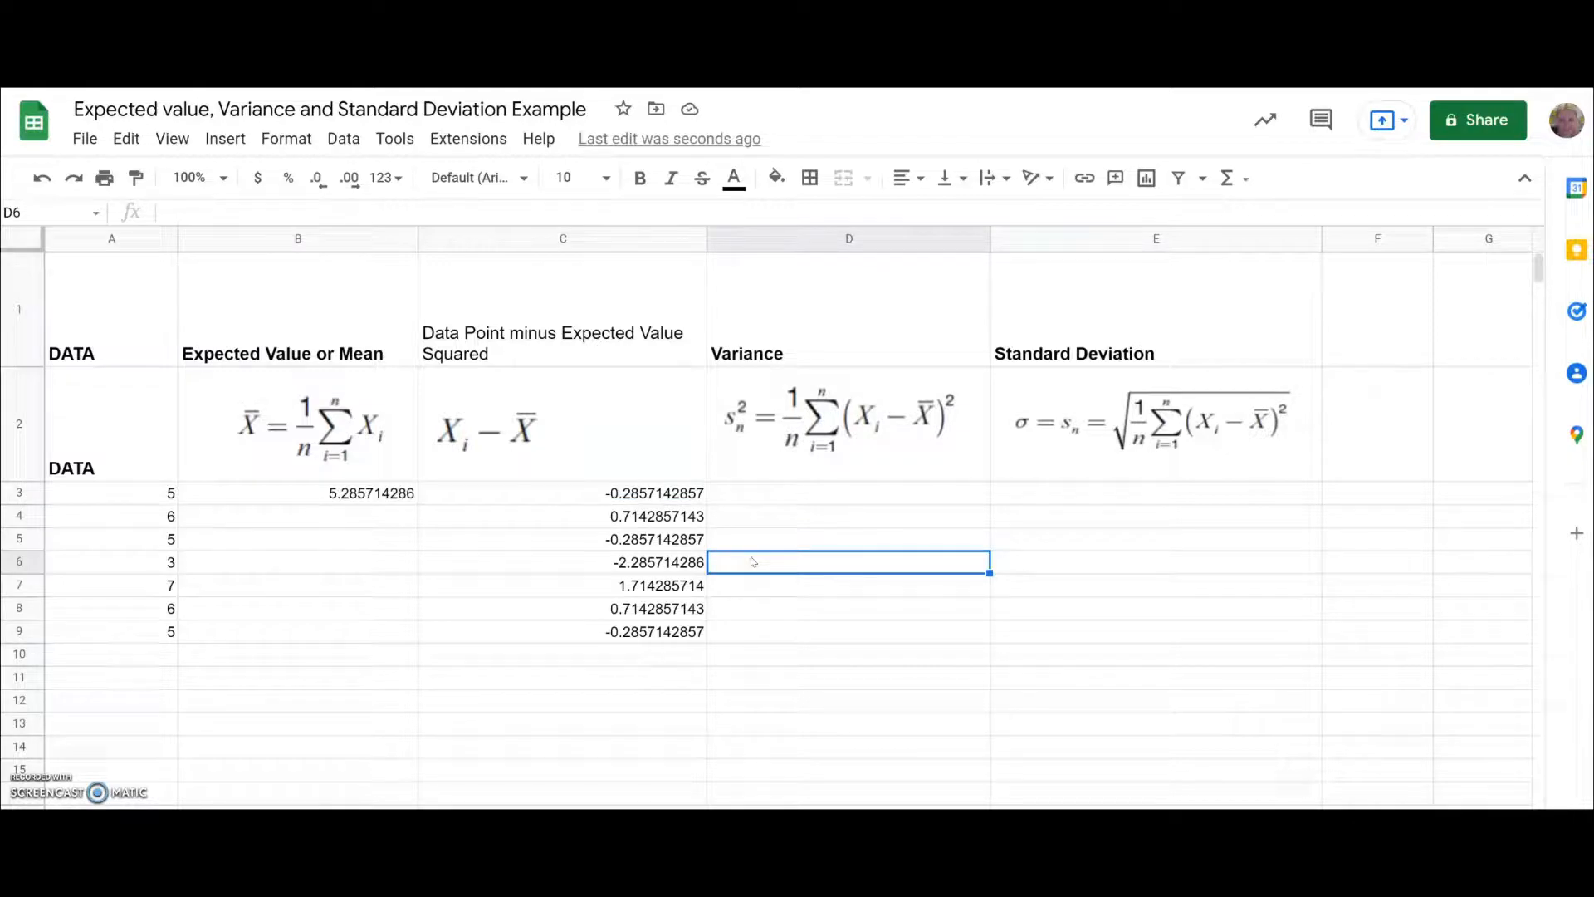
# - Step through cells C3:C9 and review each data point's deviation from the mean
pyautogui.click(628, 493)
pyautogui.click(631, 516)
pyautogui.click(631, 540)
pyautogui.click(629, 562)
pyautogui.click(629, 585)
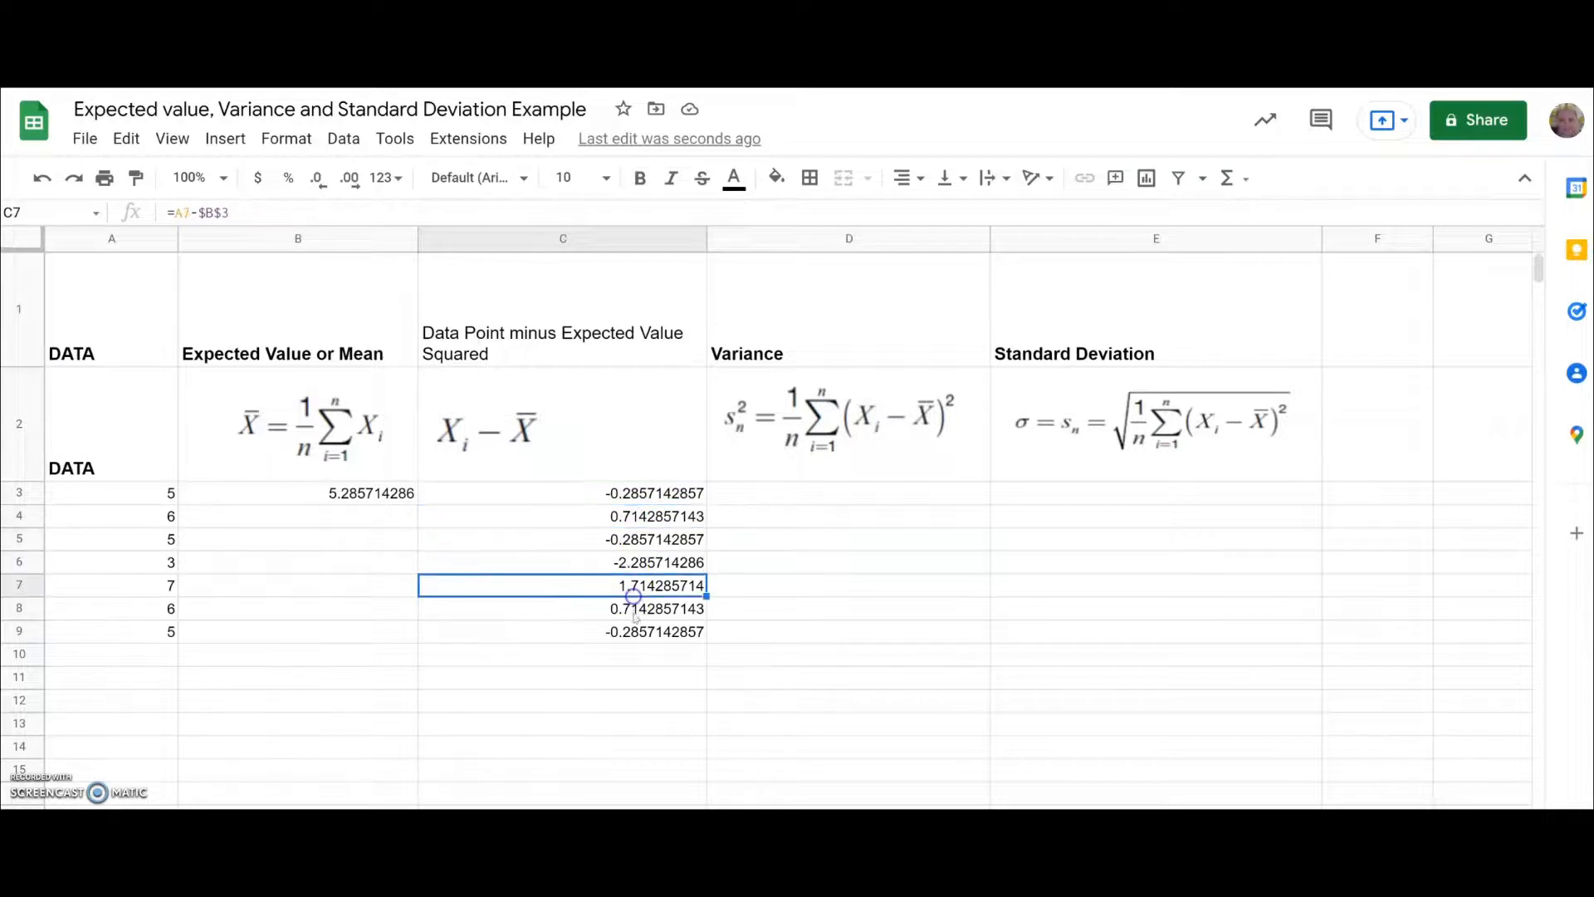
pyautogui.click(629, 609)
pyautogui.click(629, 632)
pyautogui.click(631, 655)
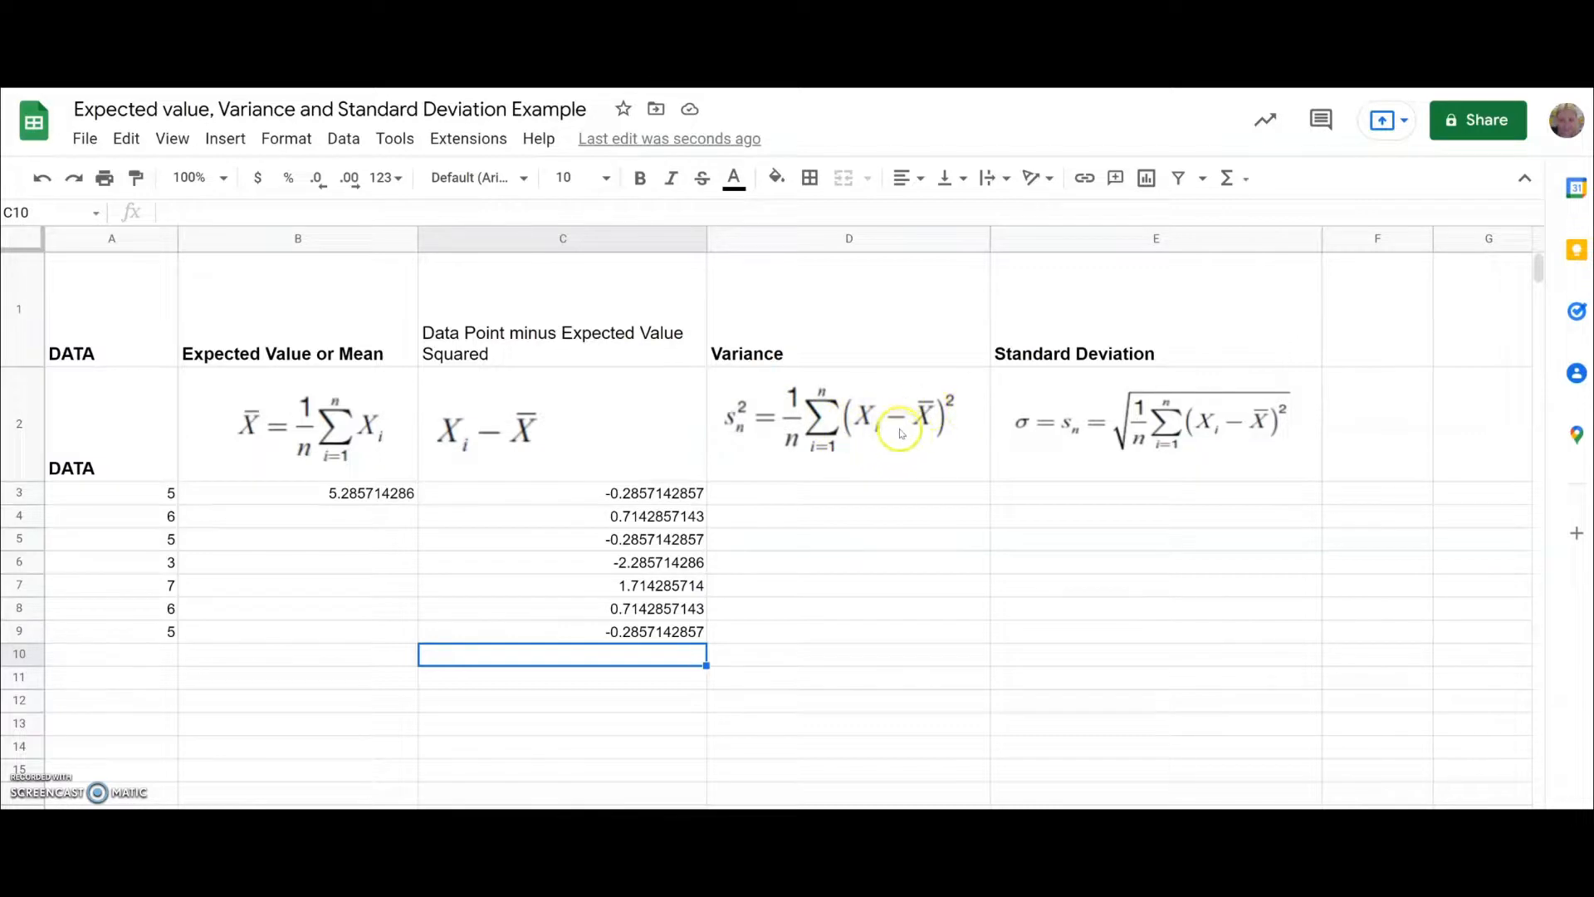
pyautogui.click(638, 494)
pyautogui.click(632, 516)
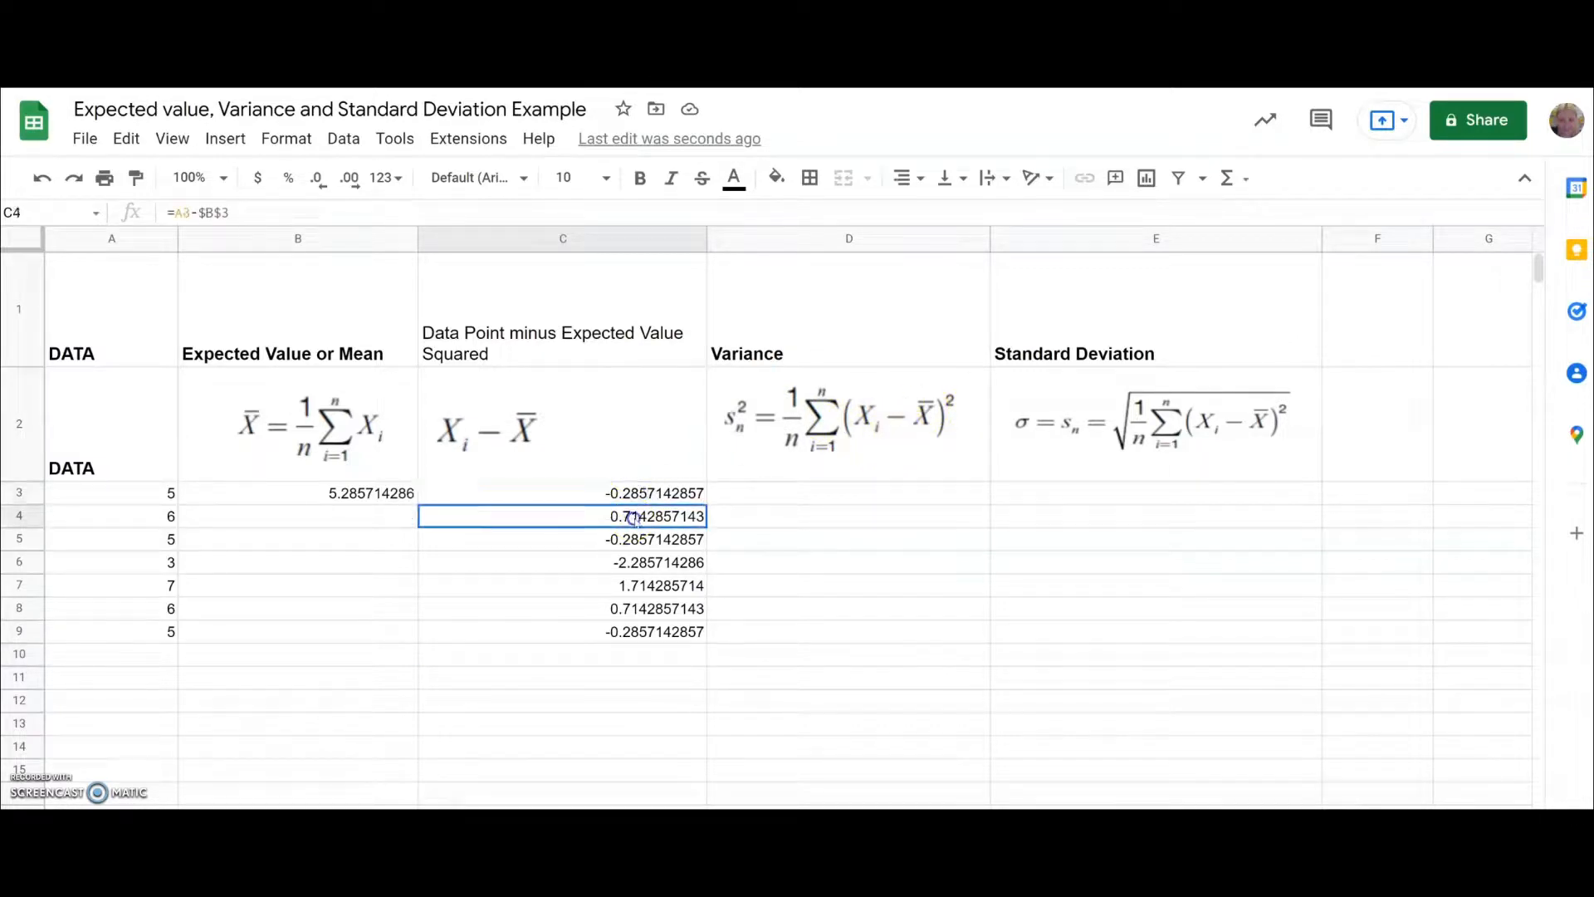
pyautogui.click(640, 539)
pyautogui.click(640, 566)
pyautogui.click(630, 606)
pyautogui.click(637, 635)
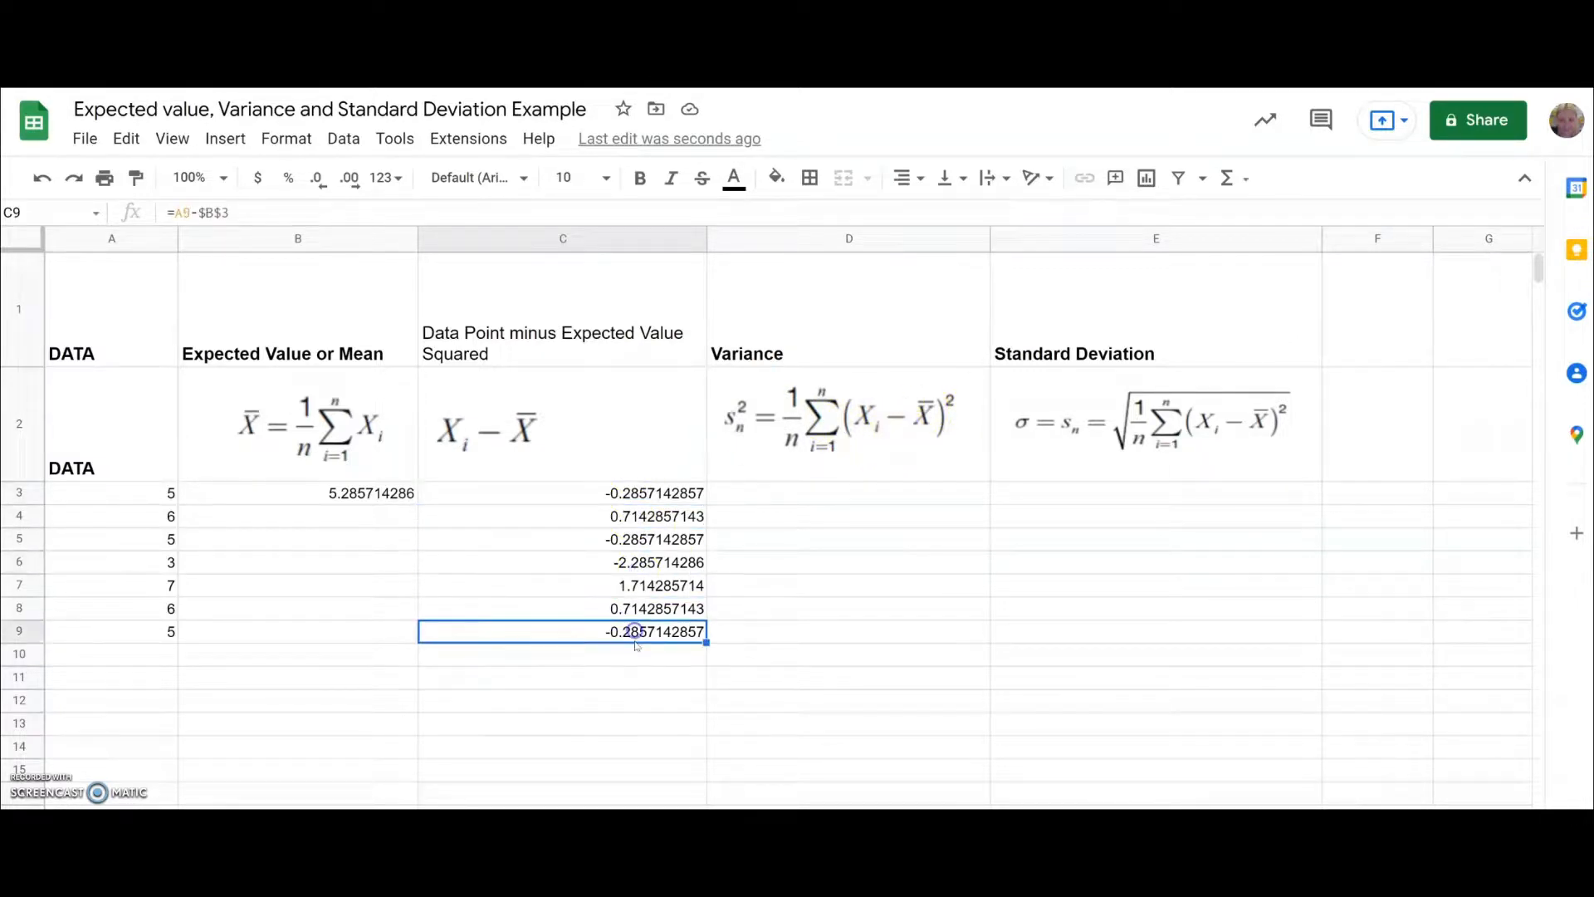
pyautogui.moveTo(630, 621); pyautogui.dragTo(628, 613)
pyautogui.click(631, 585)
pyautogui.click(631, 562)
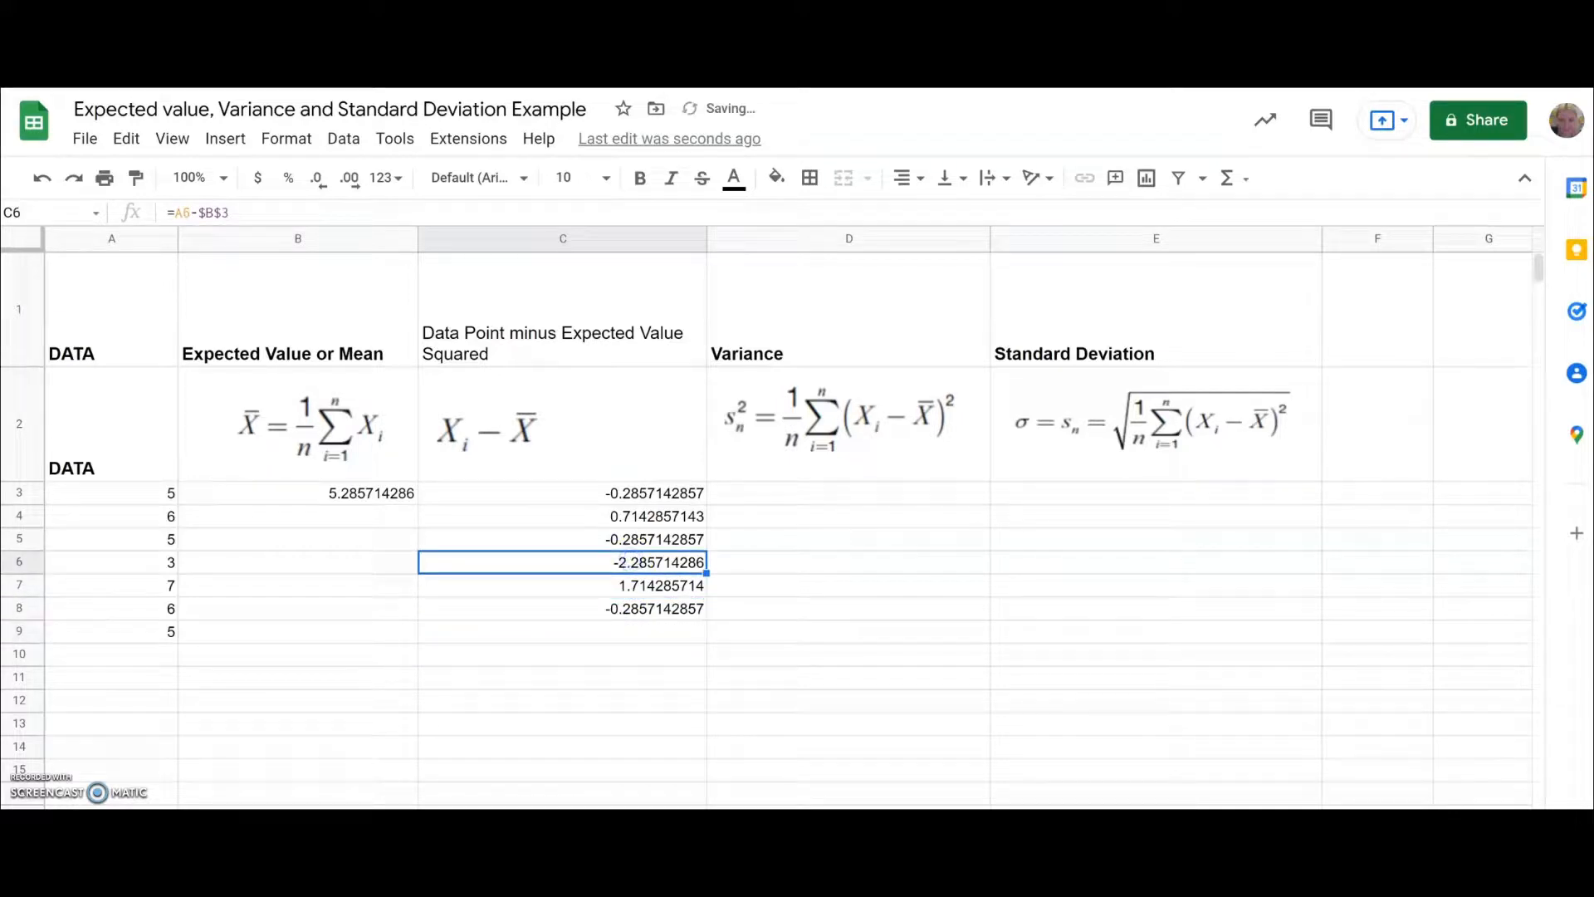
pyautogui.click(42, 177)
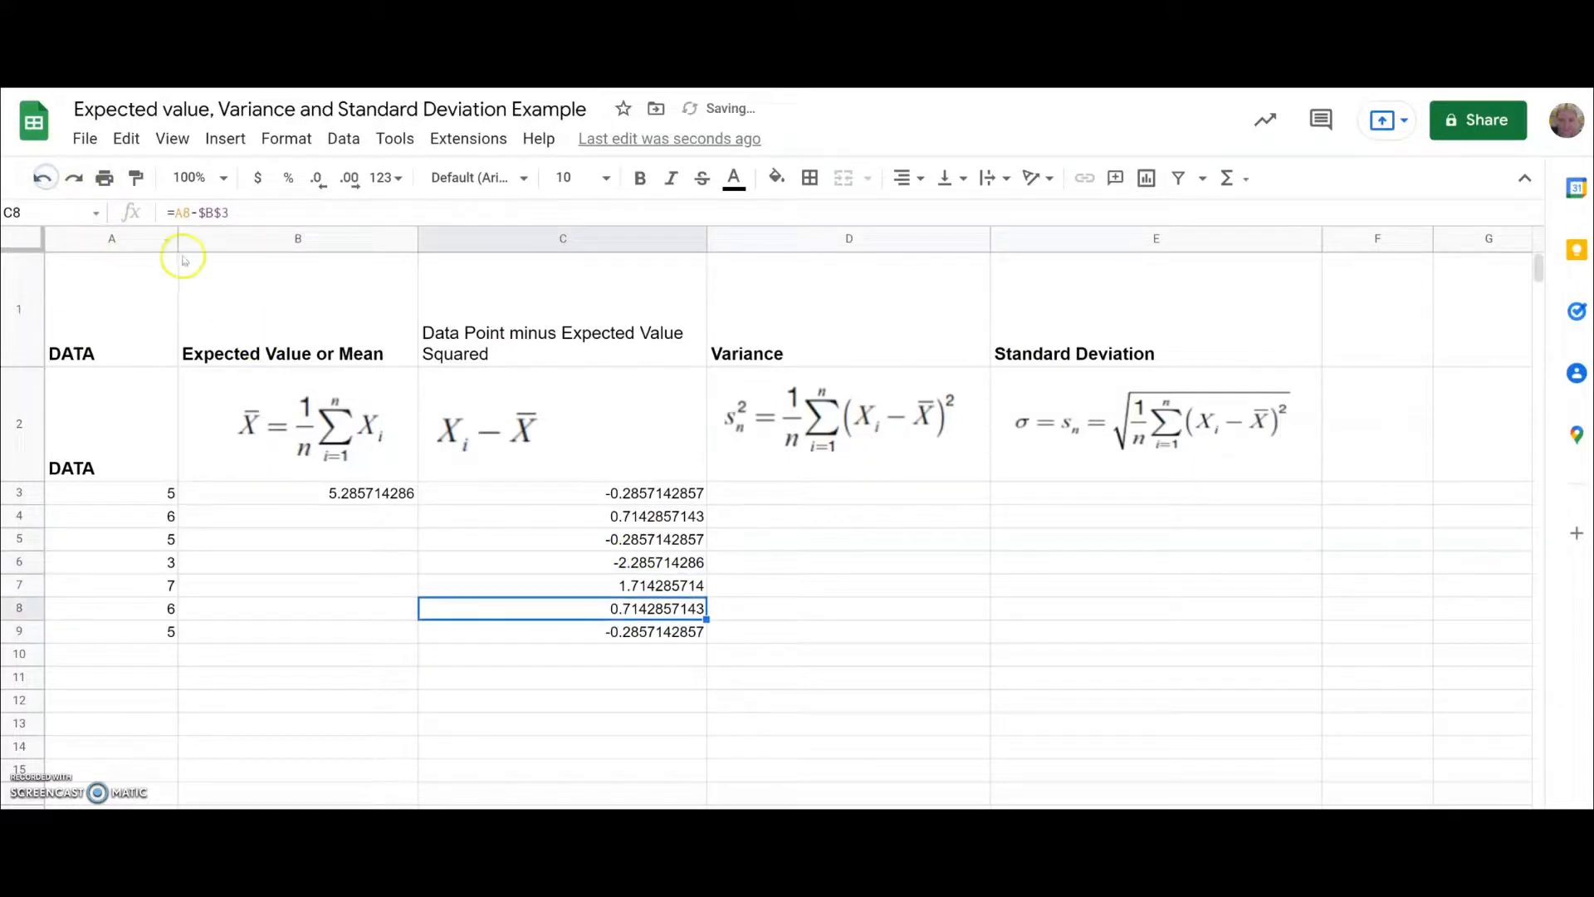
pyautogui.click(589, 453)
pyautogui.click(735, 512)
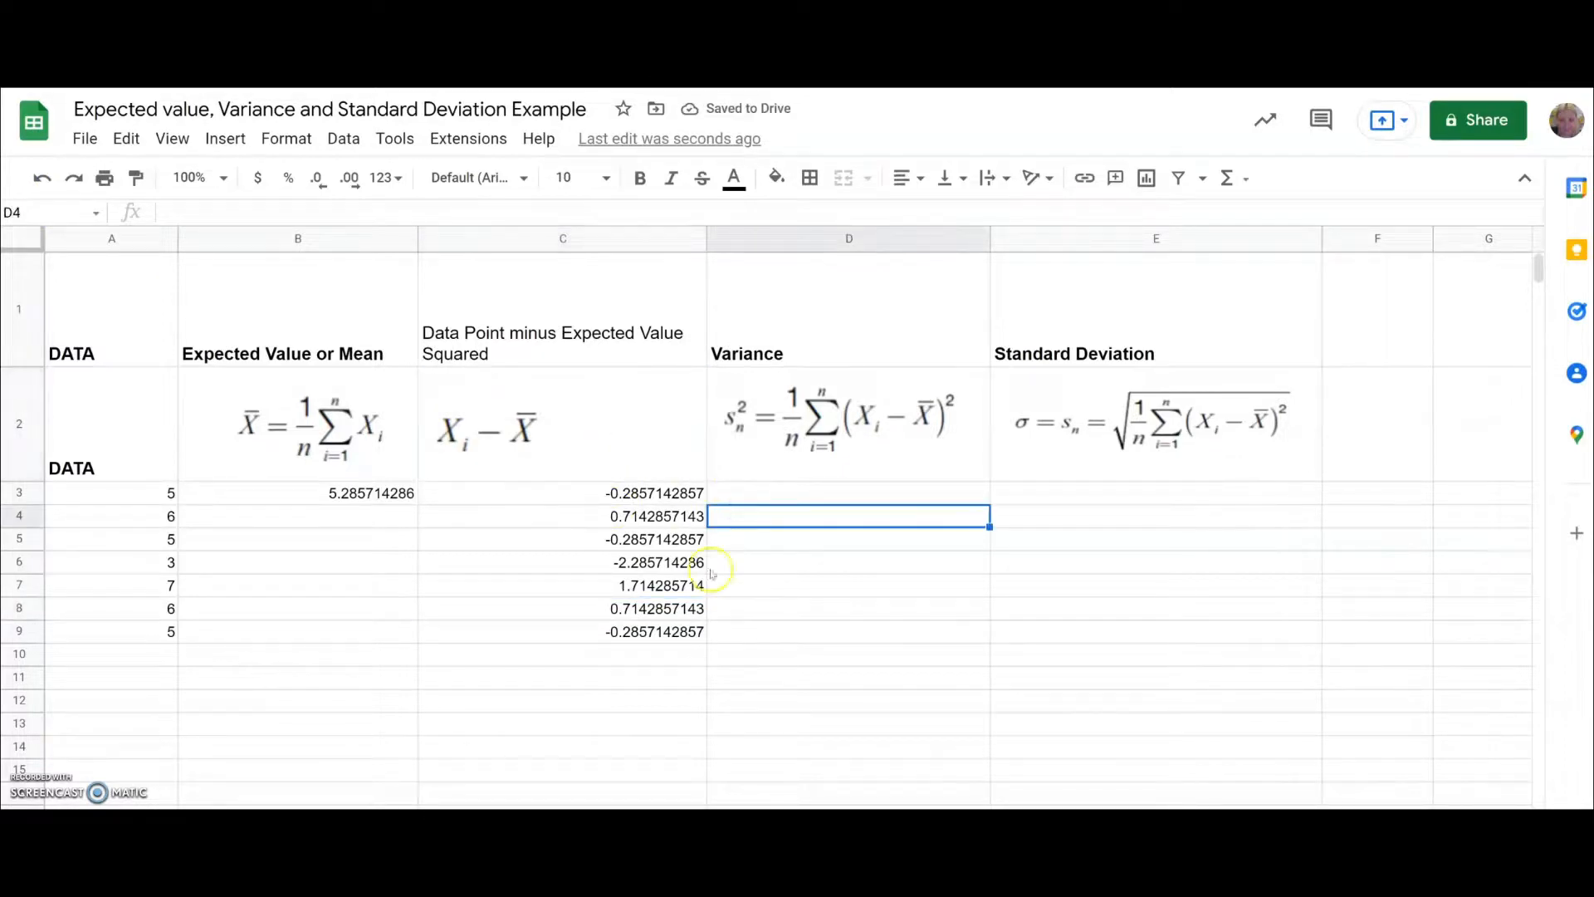
pyautogui.click(511, 431)
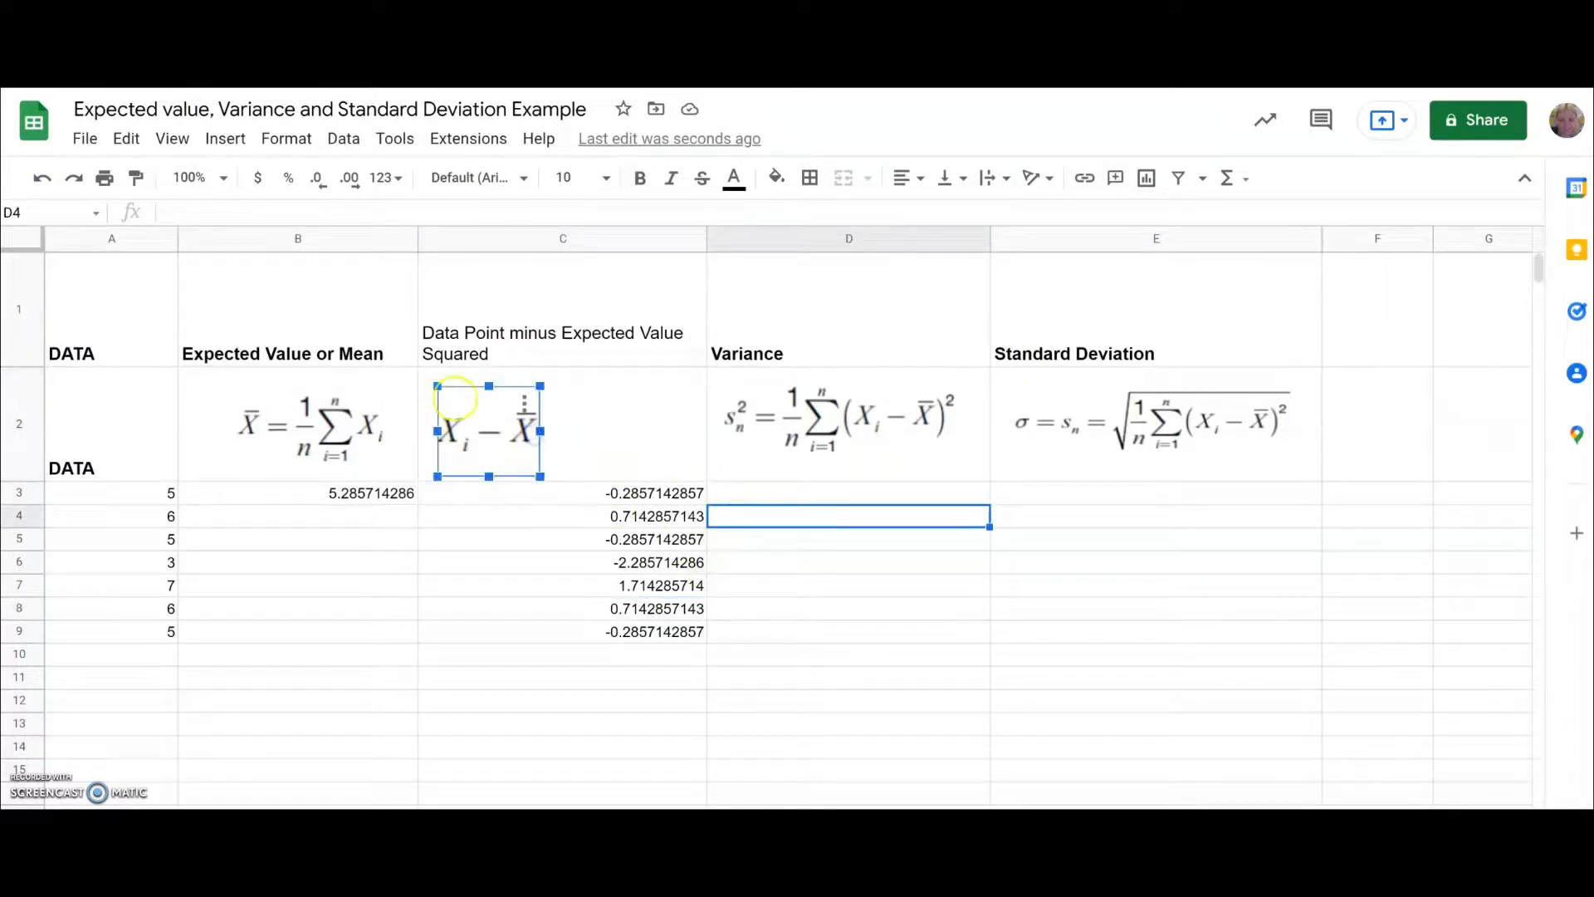
pyautogui.click(225, 139)
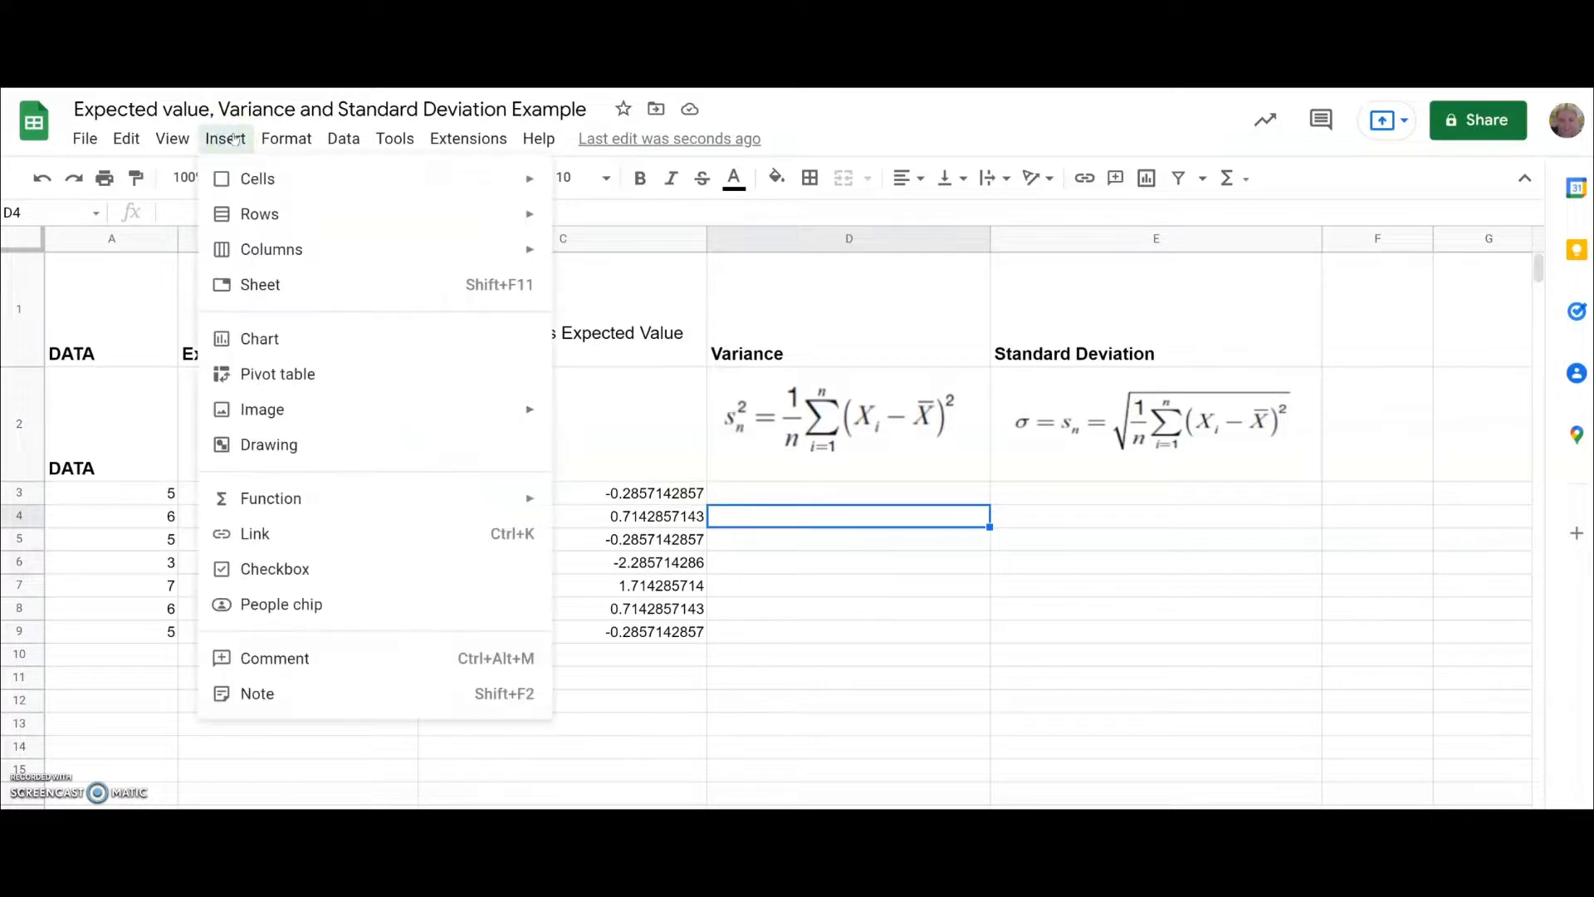
pyautogui.moveTo(321, 409)
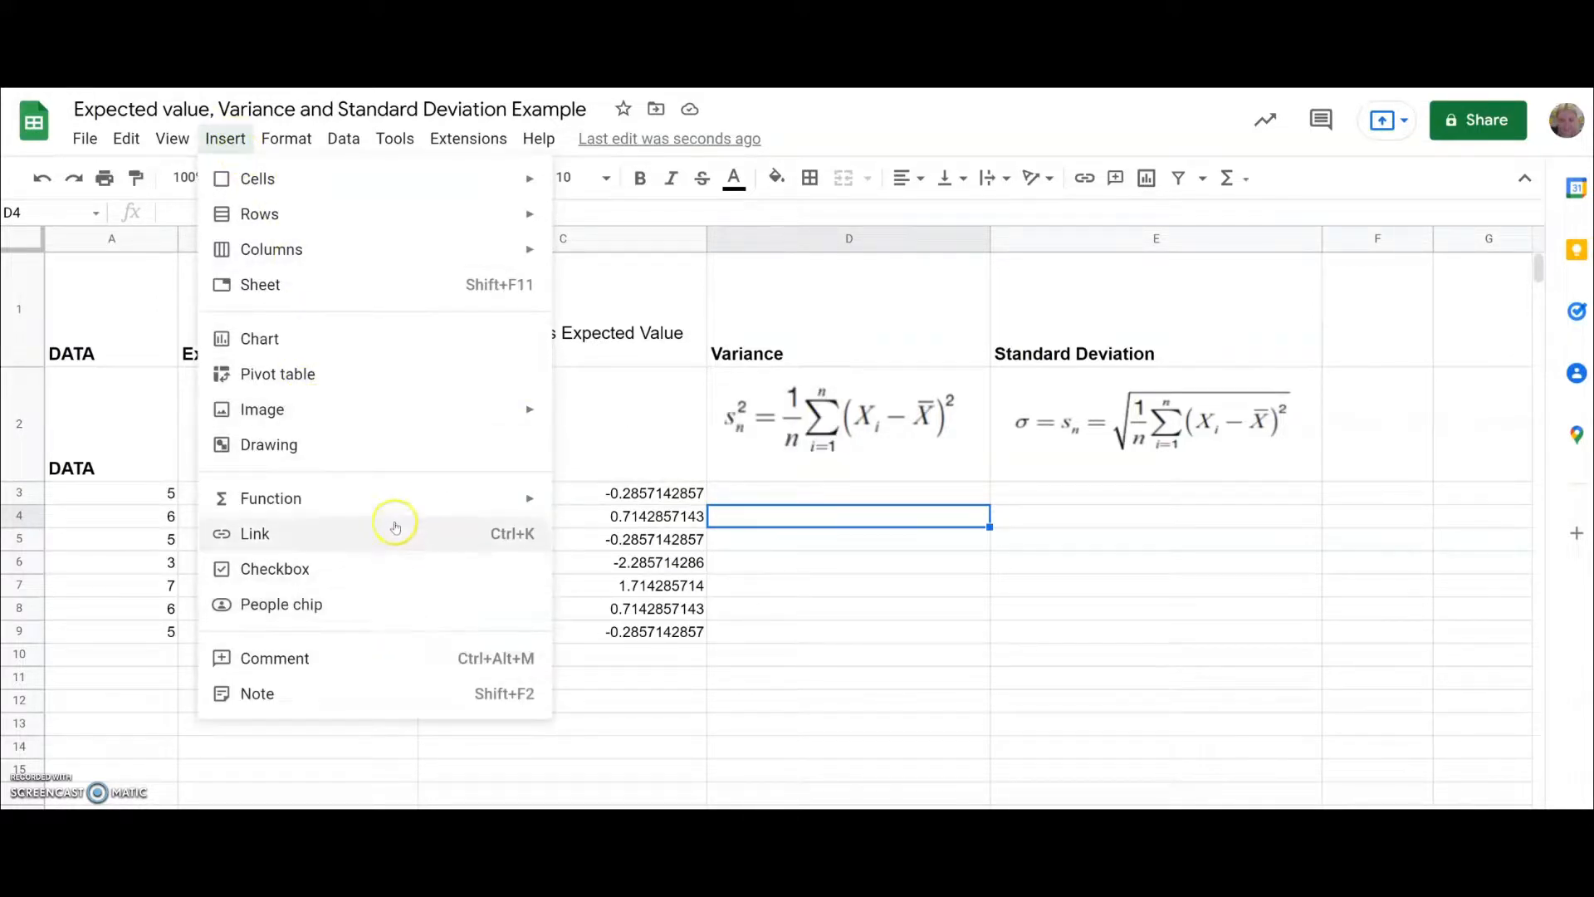
pyautogui.click(600, 453)
# - Replace the difference formula image over C2 with the desktop file "Data point minus EV squared.PNG"
pyautogui.click(506, 407)
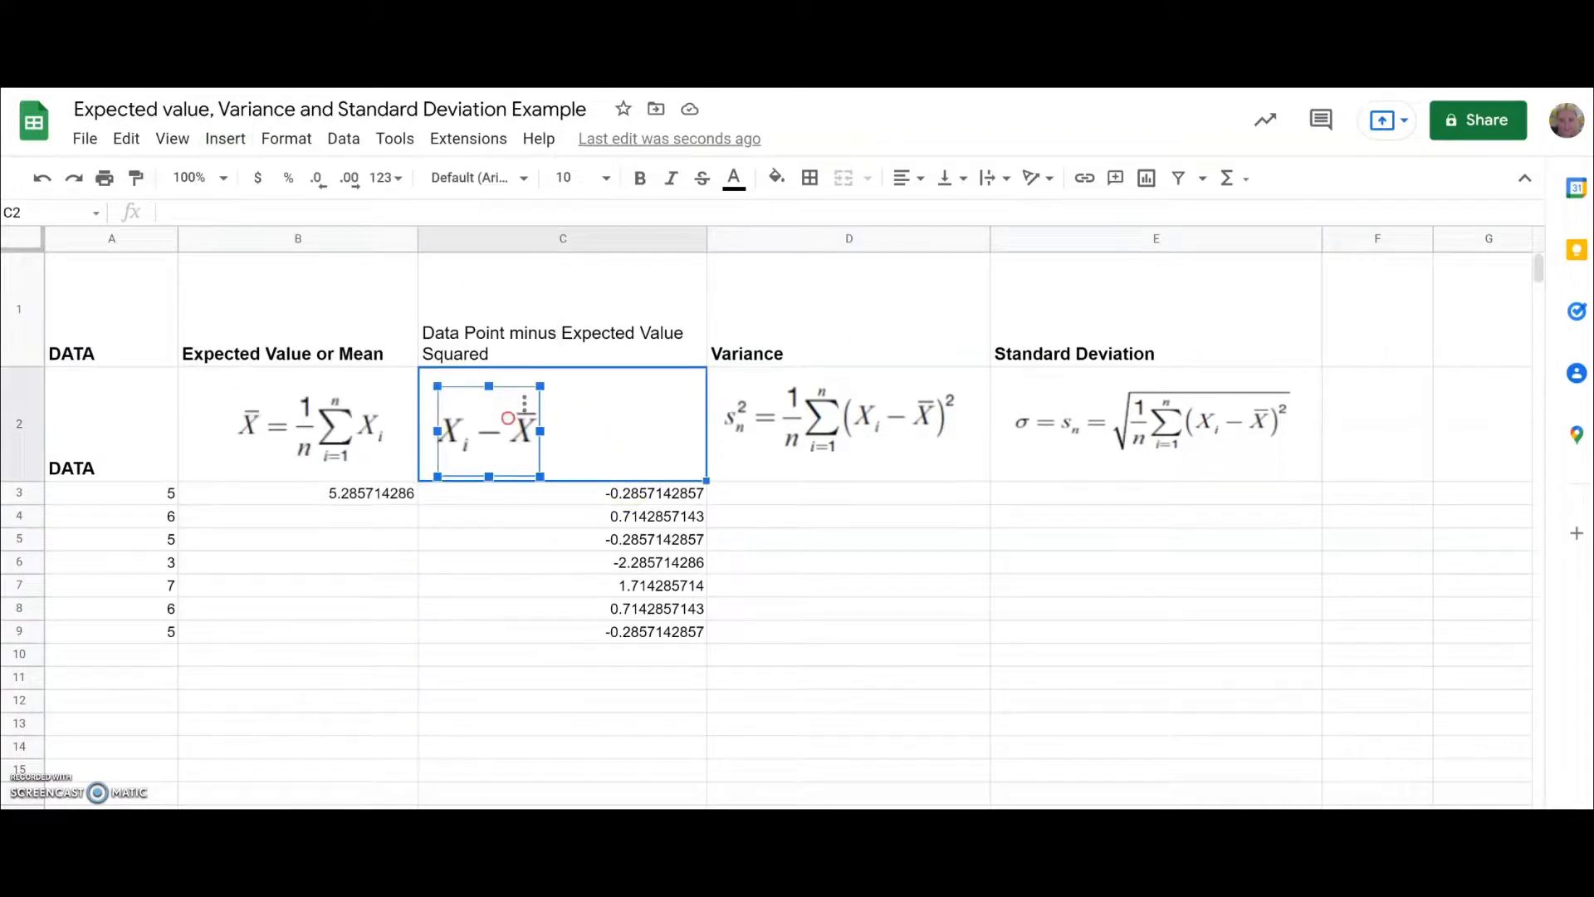
pyautogui.click(518, 415)
pyautogui.click(536, 439)
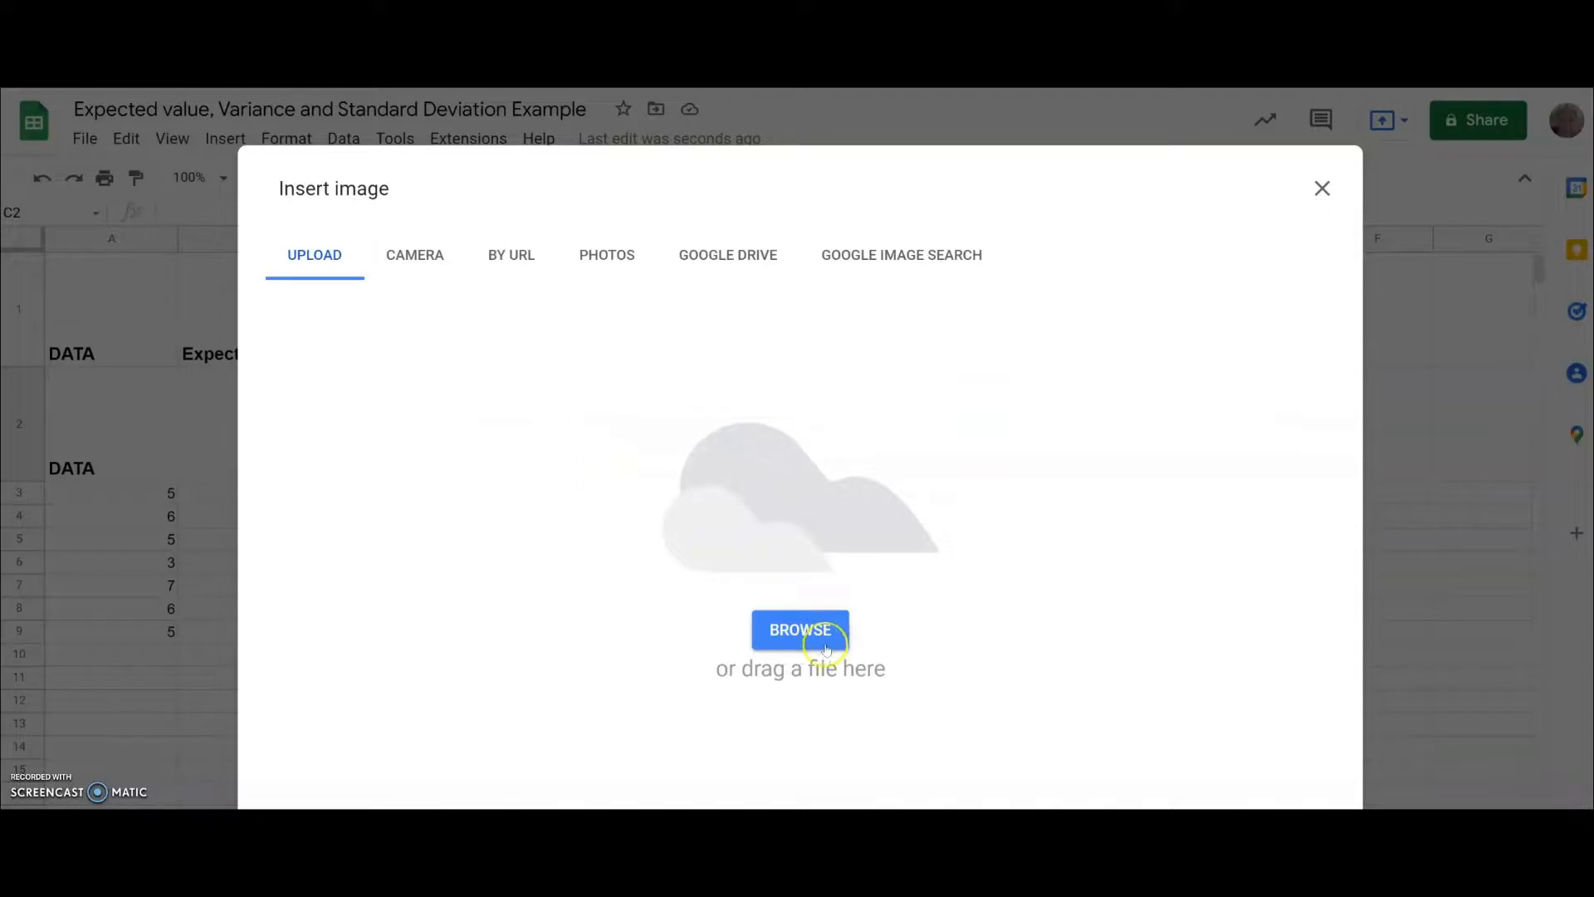
pyautogui.click(800, 630)
pyautogui.click(347, 433)
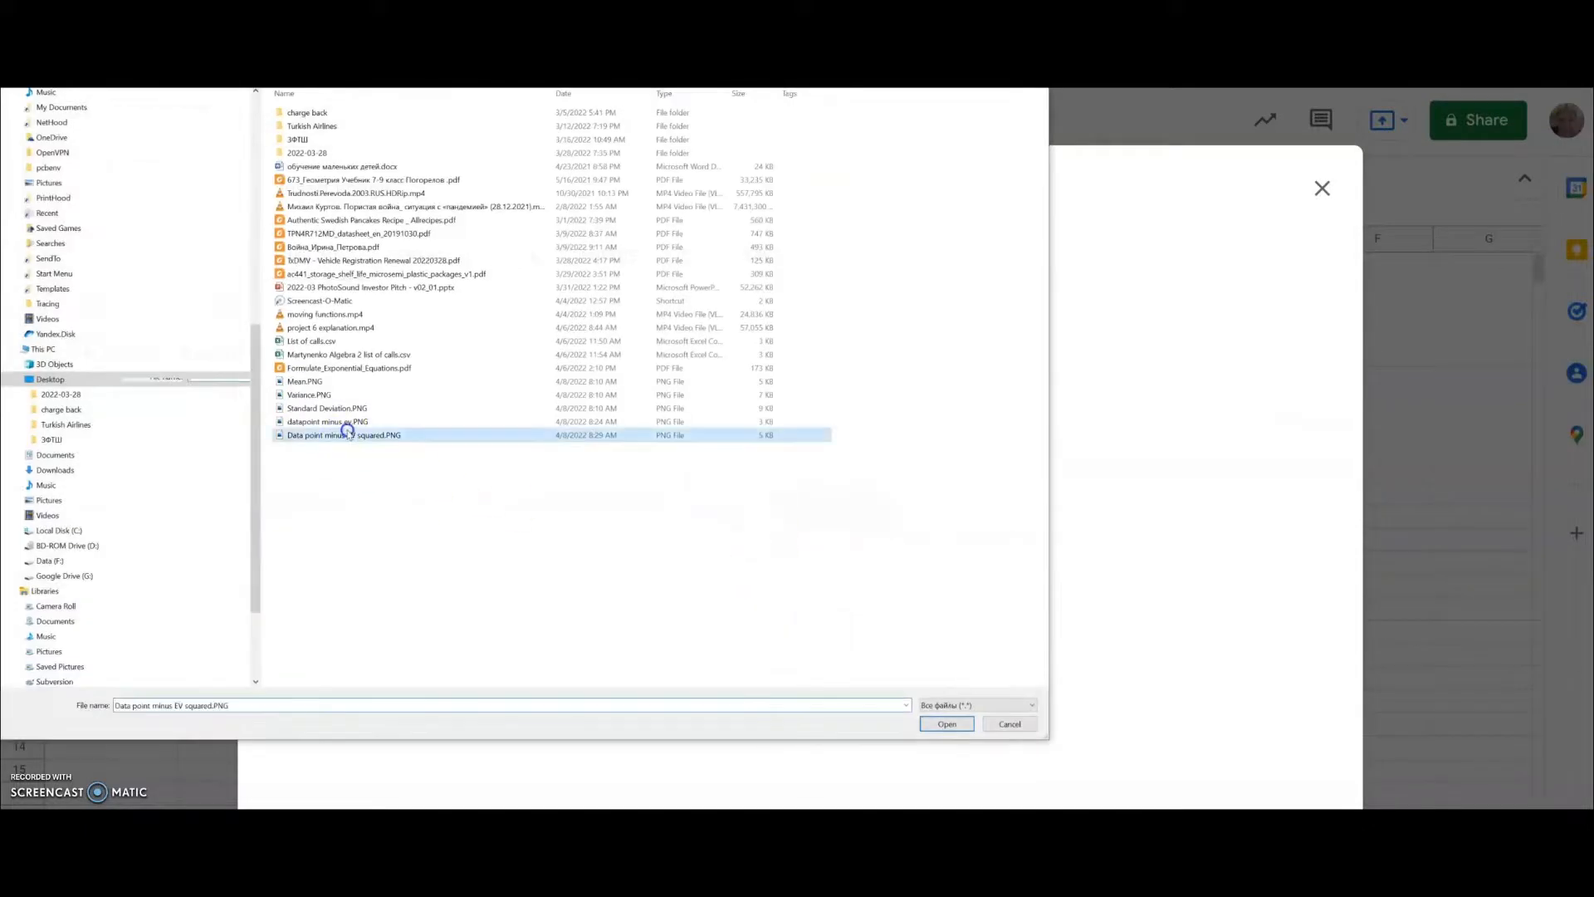
pyautogui.click(947, 724)
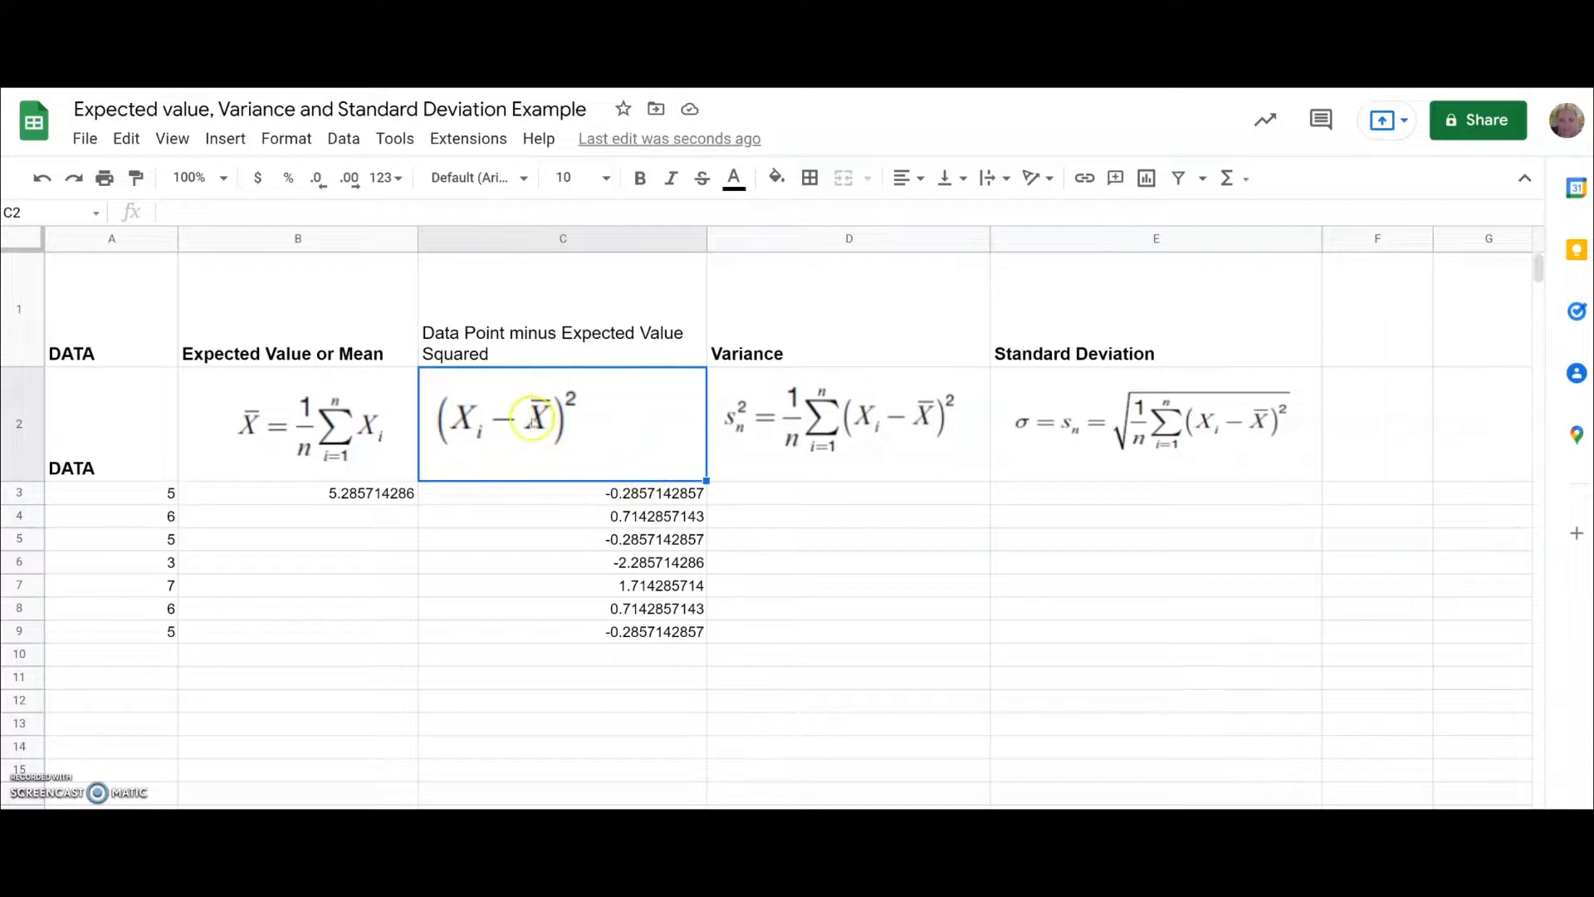
# - Square the deviation in C3 by changing its formula to =(A3-$B$3)^2
pyautogui.click(624, 495)
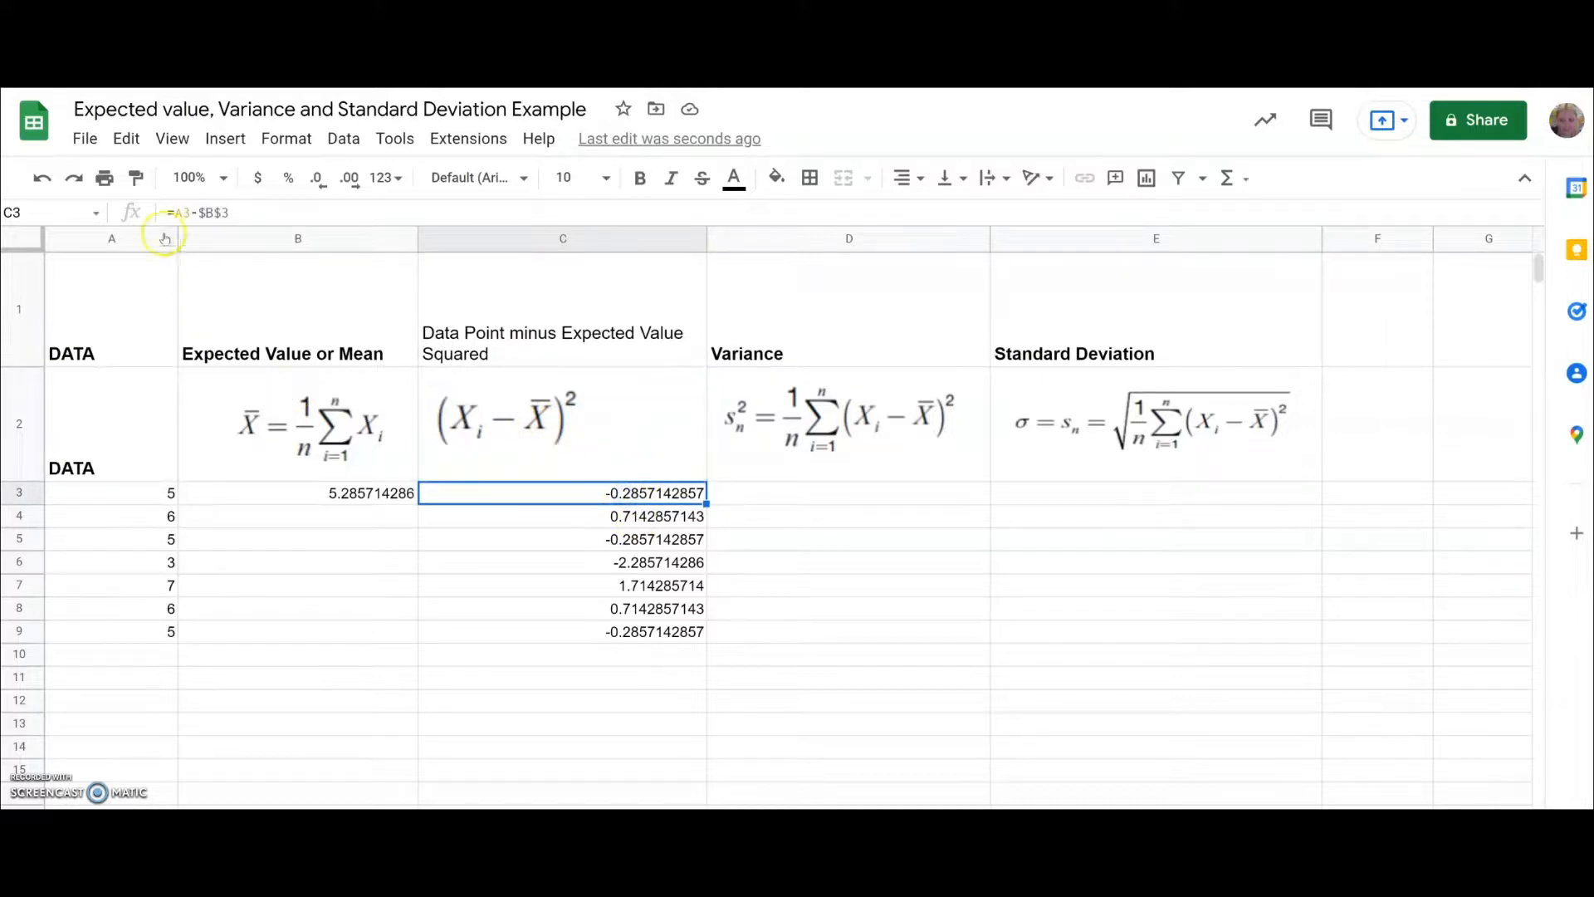
pyautogui.click(177, 212)
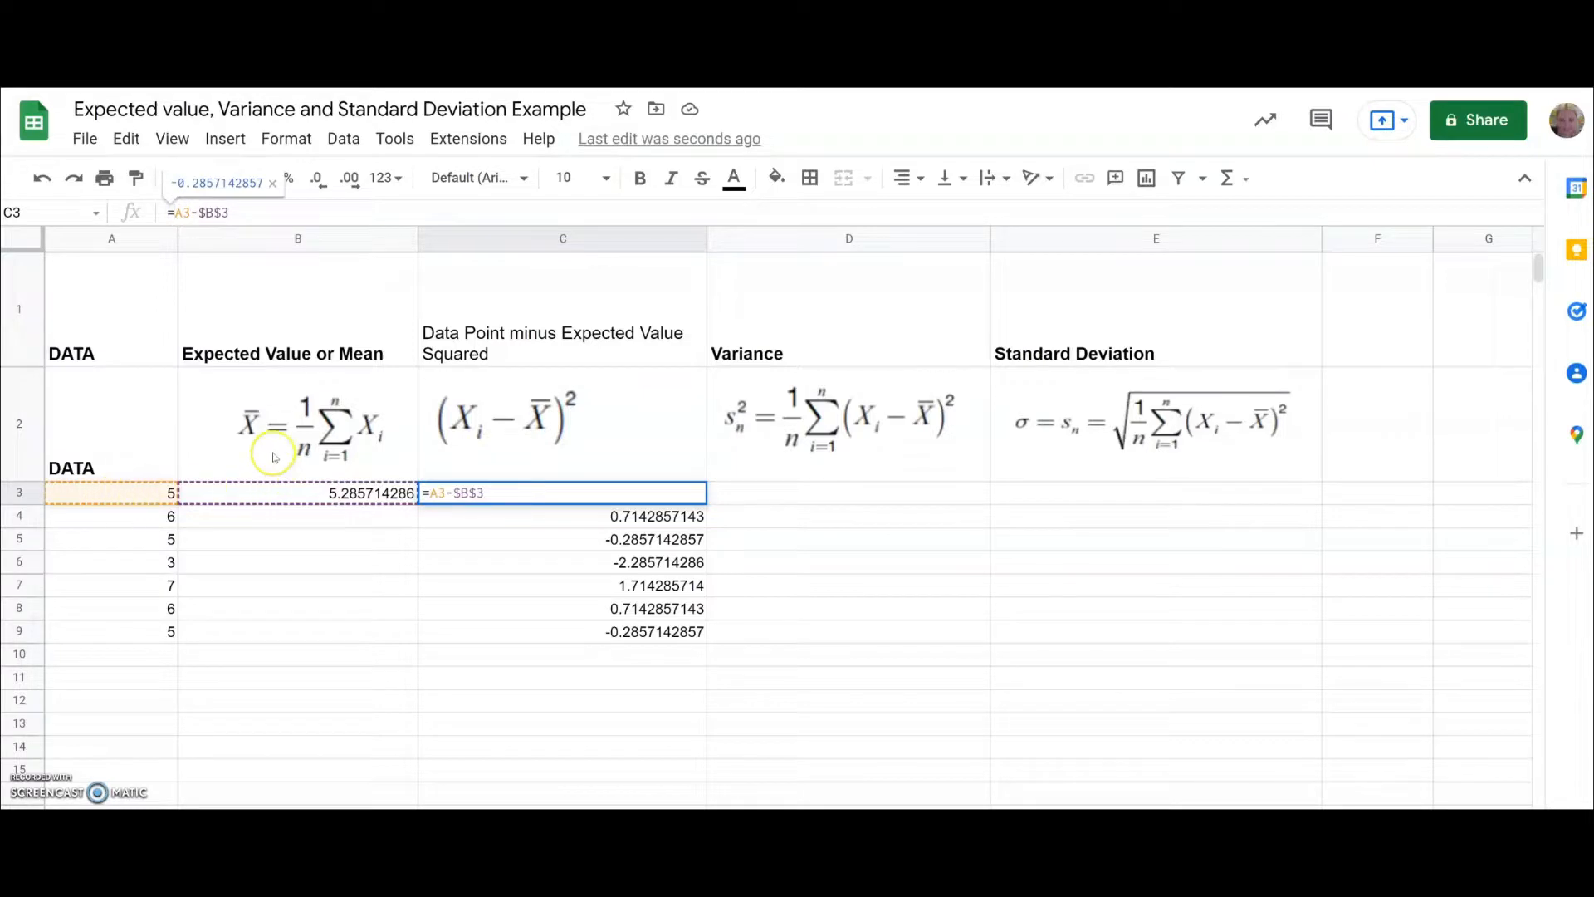
pyautogui.write('(')
pyautogui.press('Right')
pyautogui.press('Right')
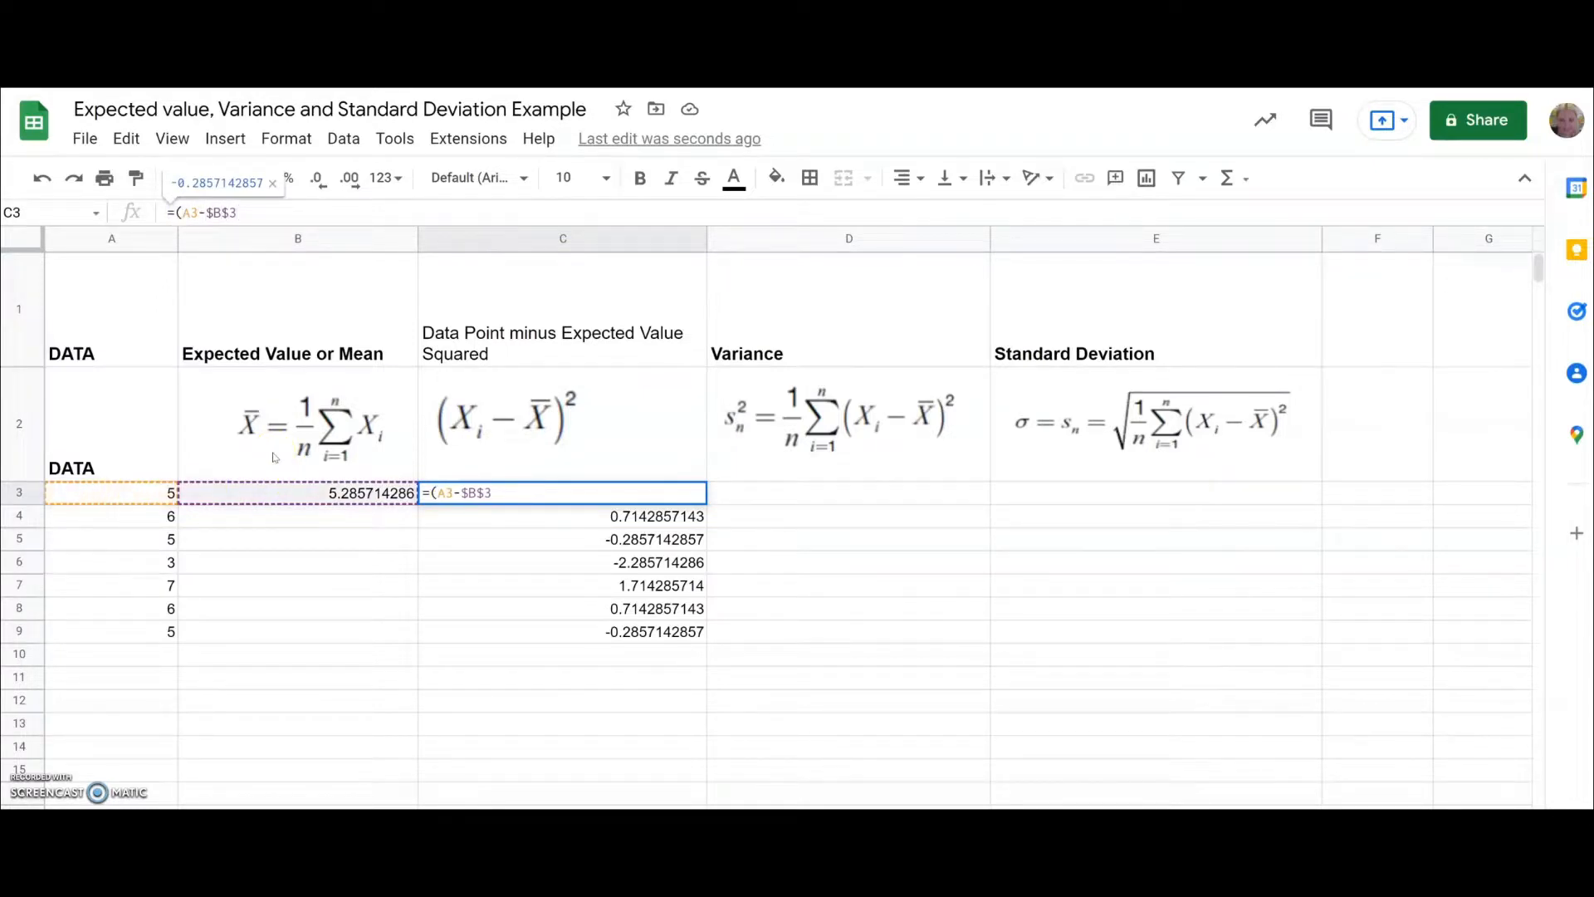
pyautogui.write(')')
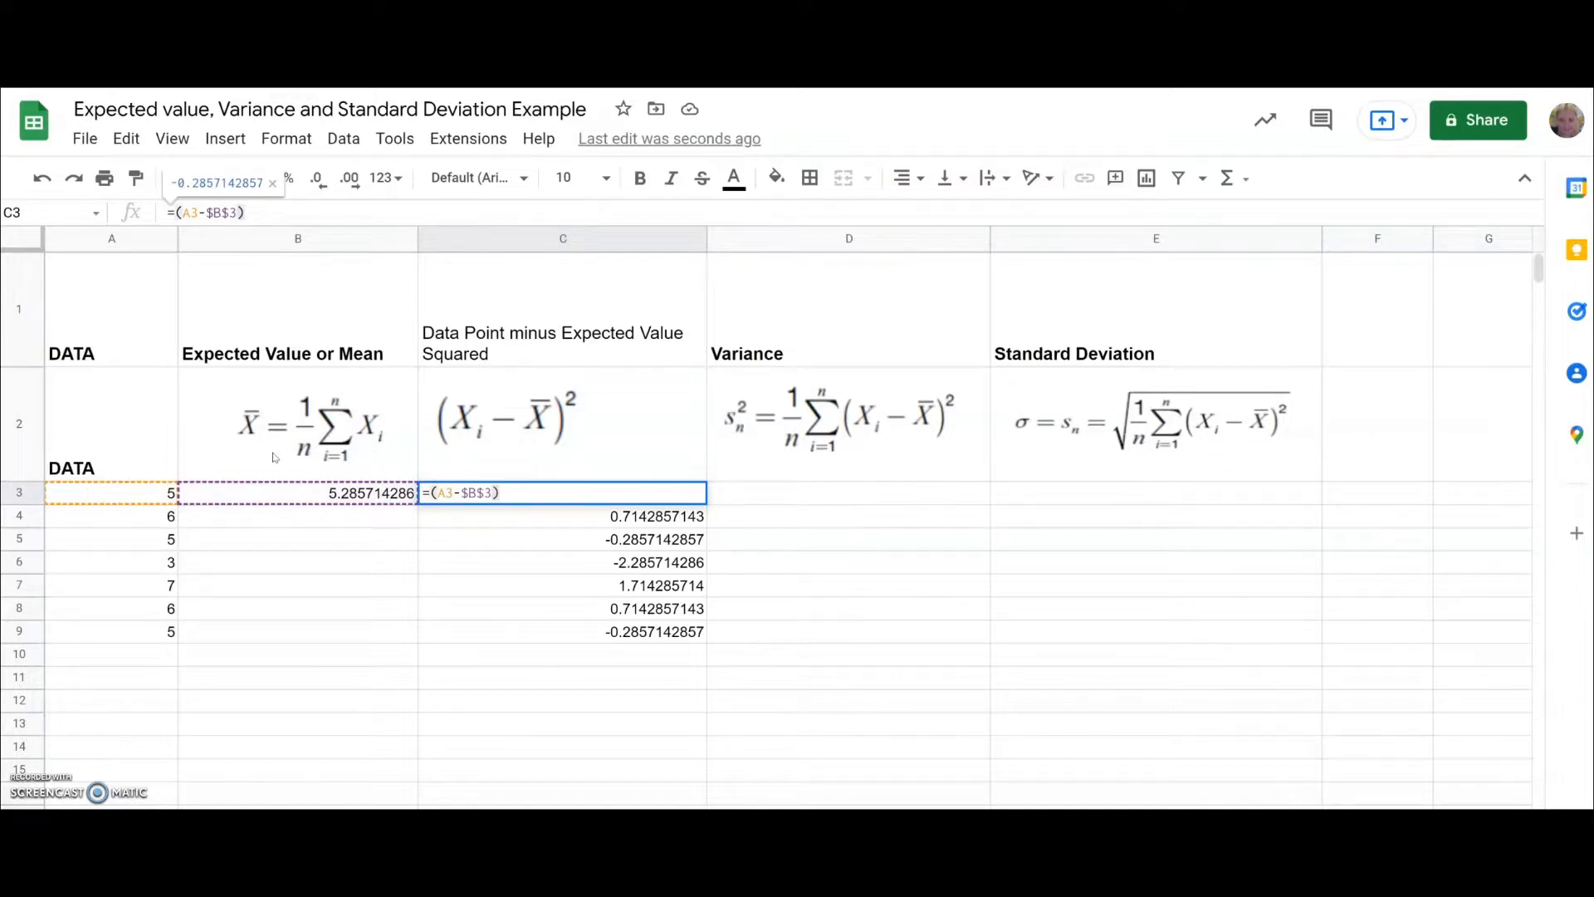
pyautogui.write('^2')
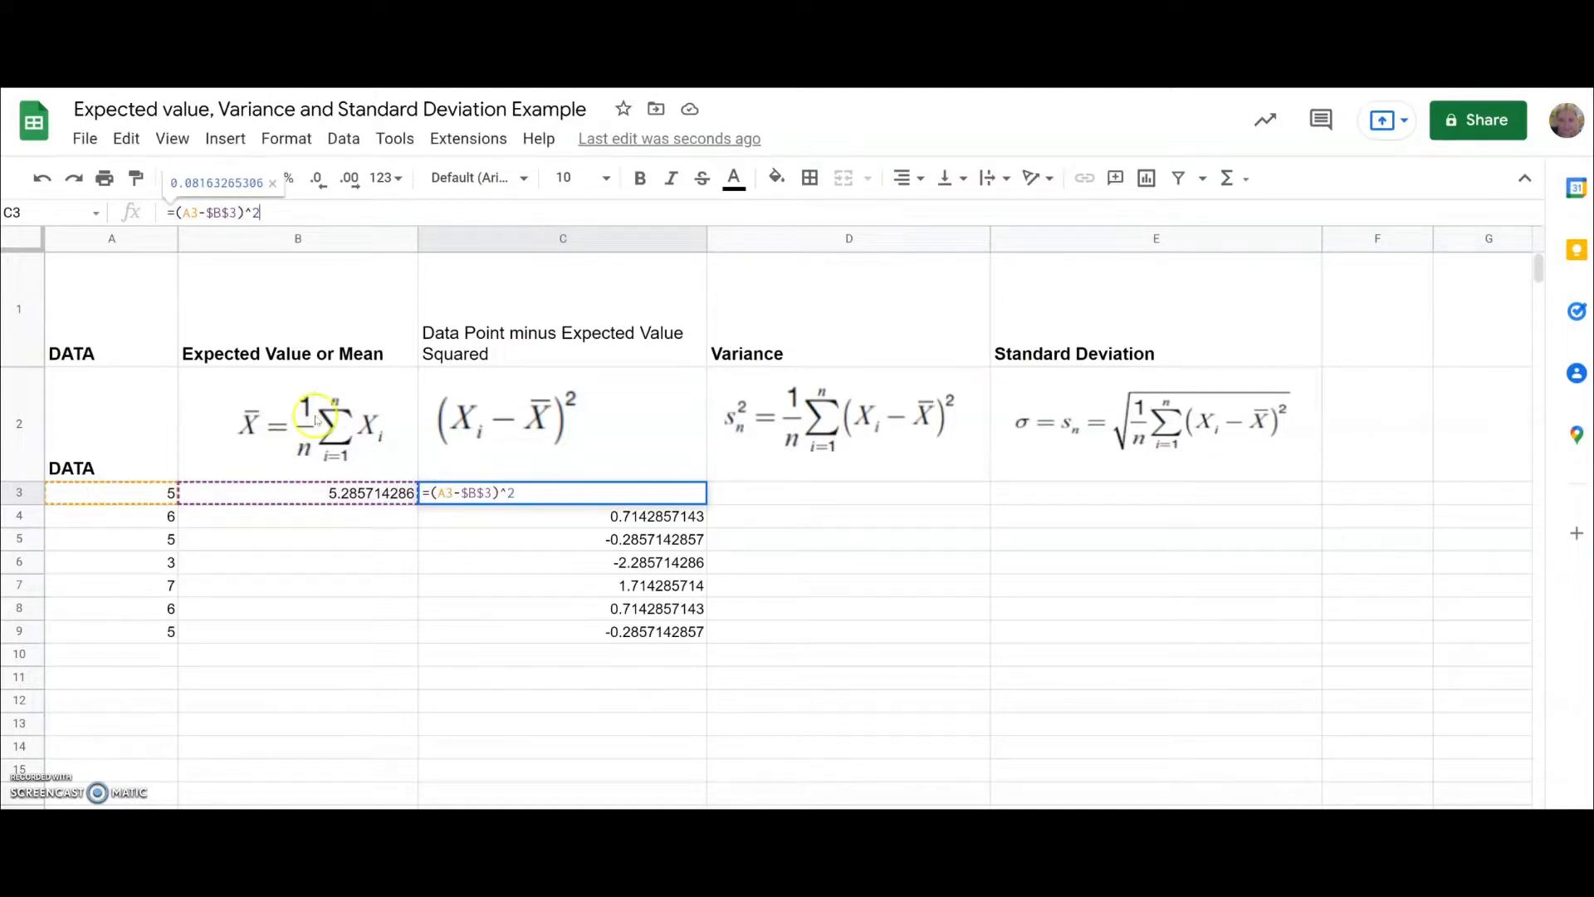
pyautogui.click(275, 218)
pyautogui.press('Return')
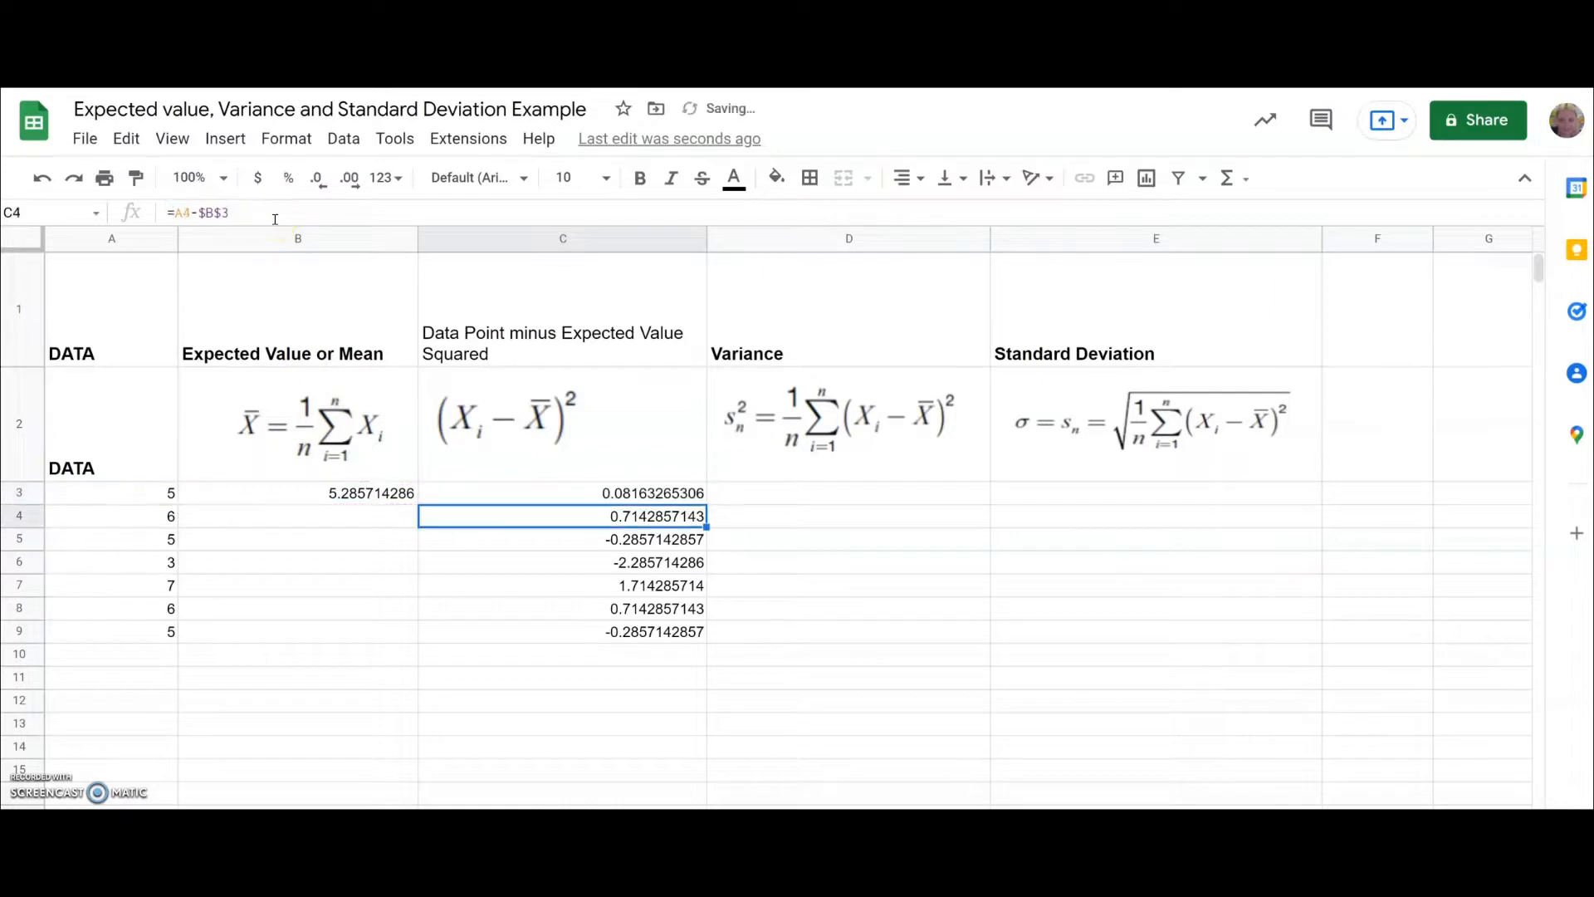
# - Copy the squared-deviation formula from C3 into cells C4:C9
pyautogui.click(481, 489)
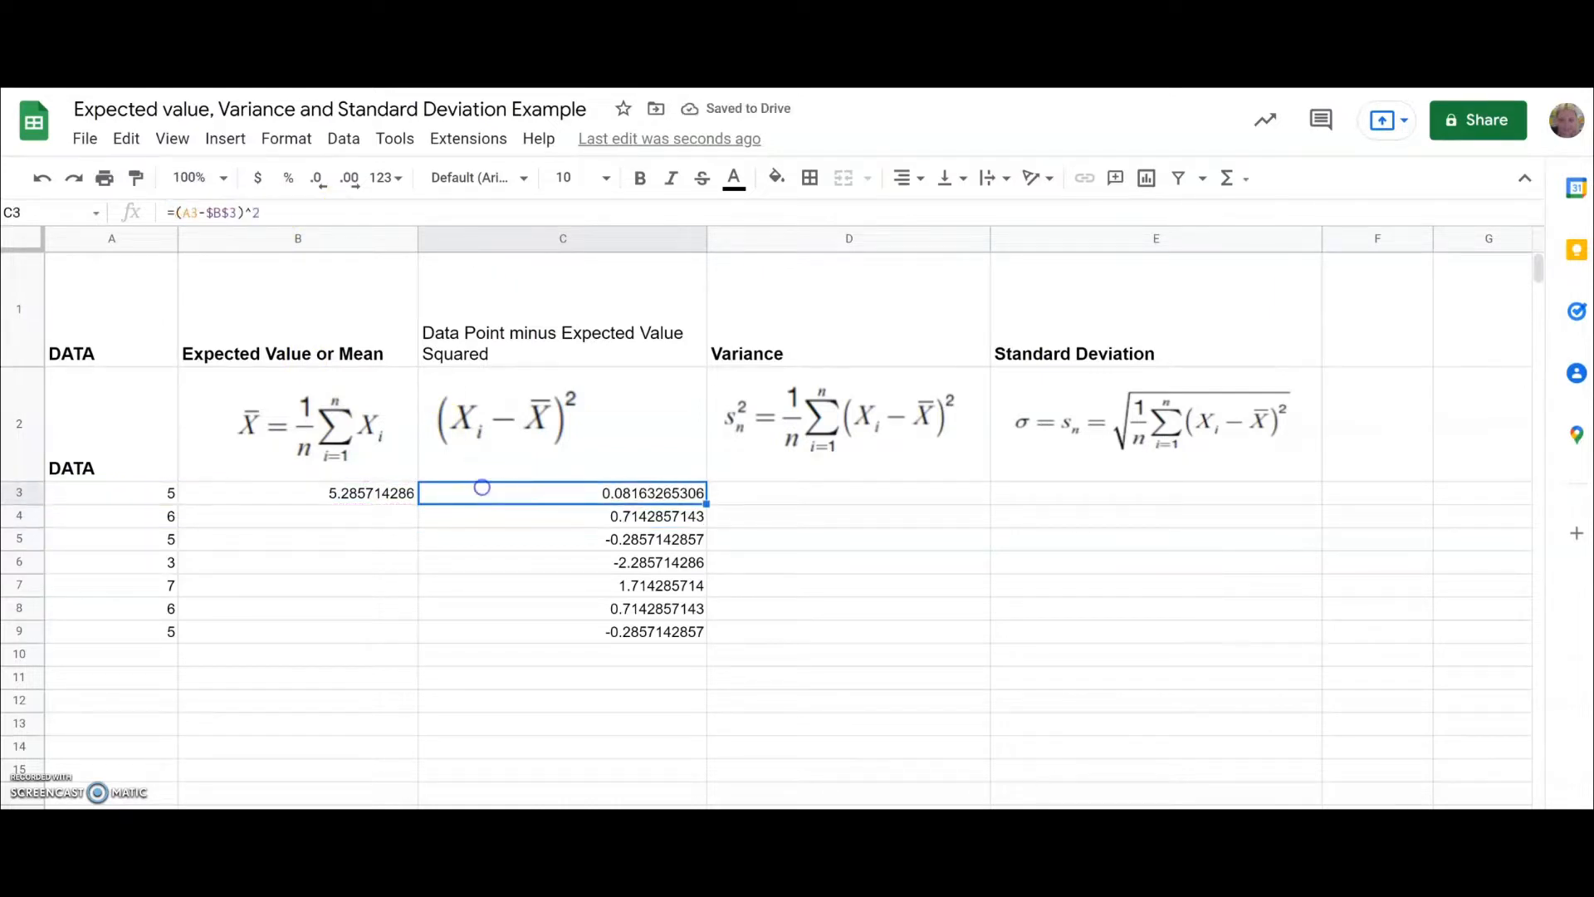
pyautogui.hotkey('ctrl', 'c')
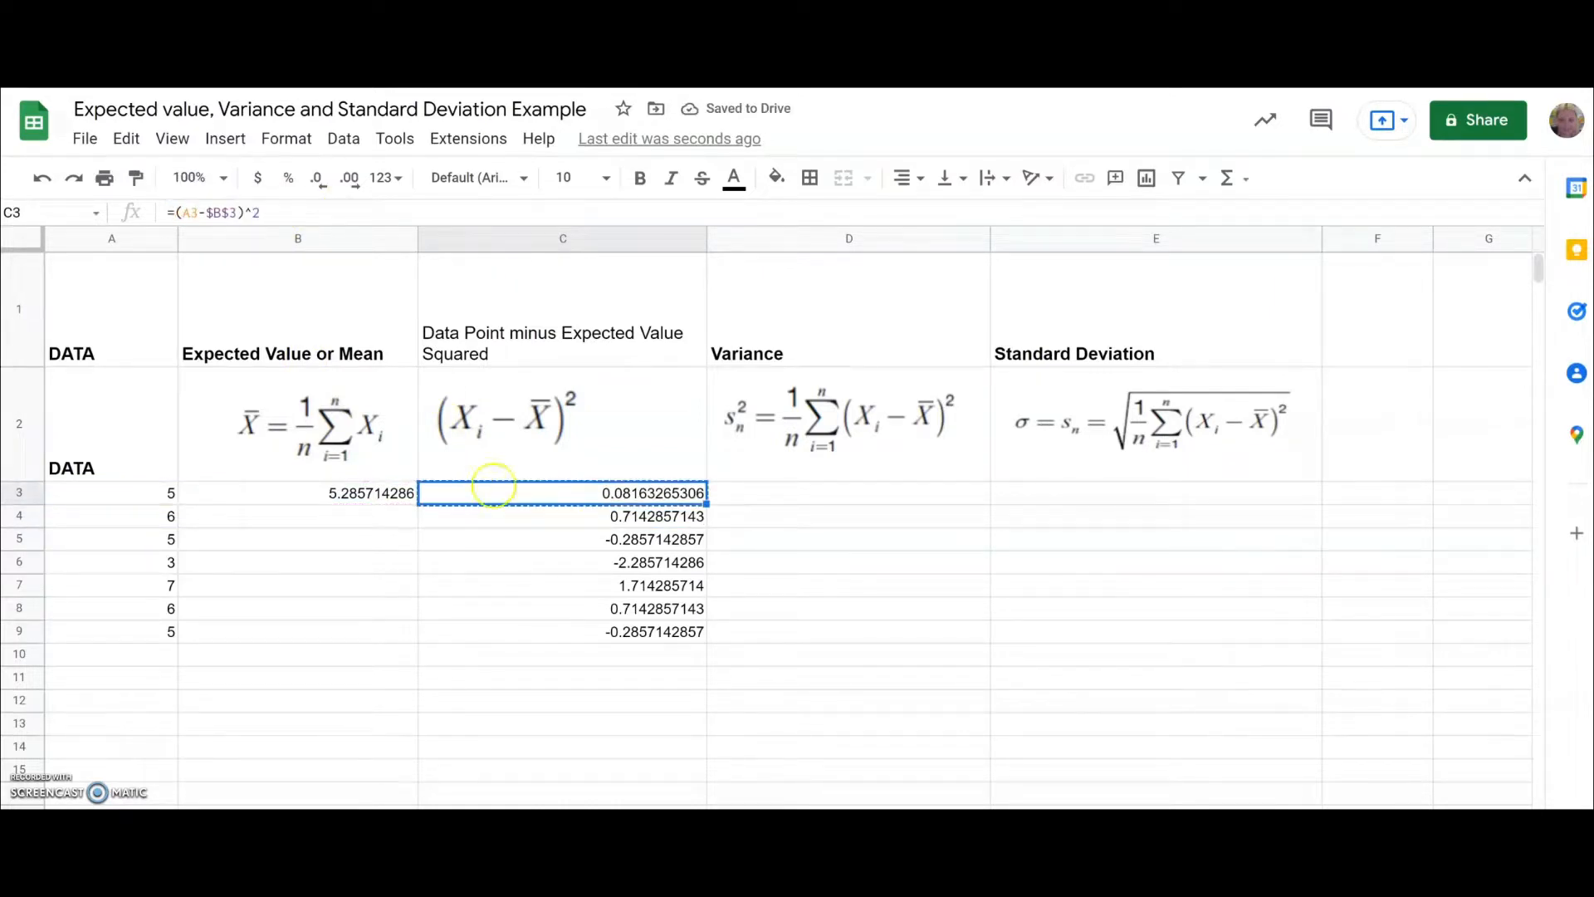
pyautogui.click(521, 516)
pyautogui.moveTo(528, 544); pyautogui.dragTo(541, 625)
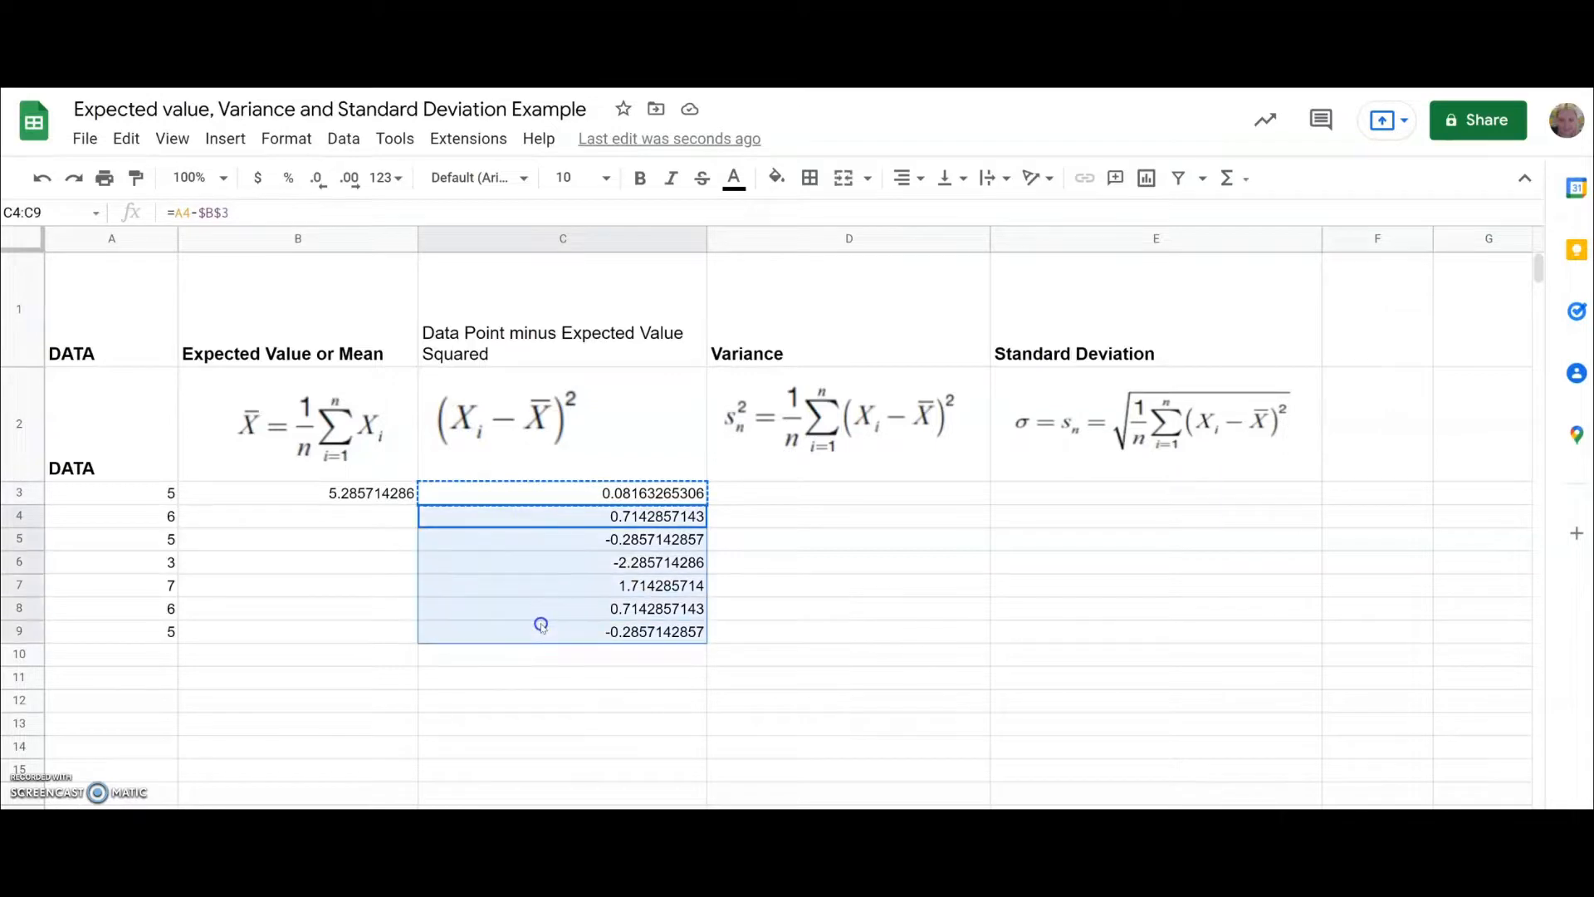
pyautogui.hotkey('ctrl', 'v')
pyautogui.click(591, 658)
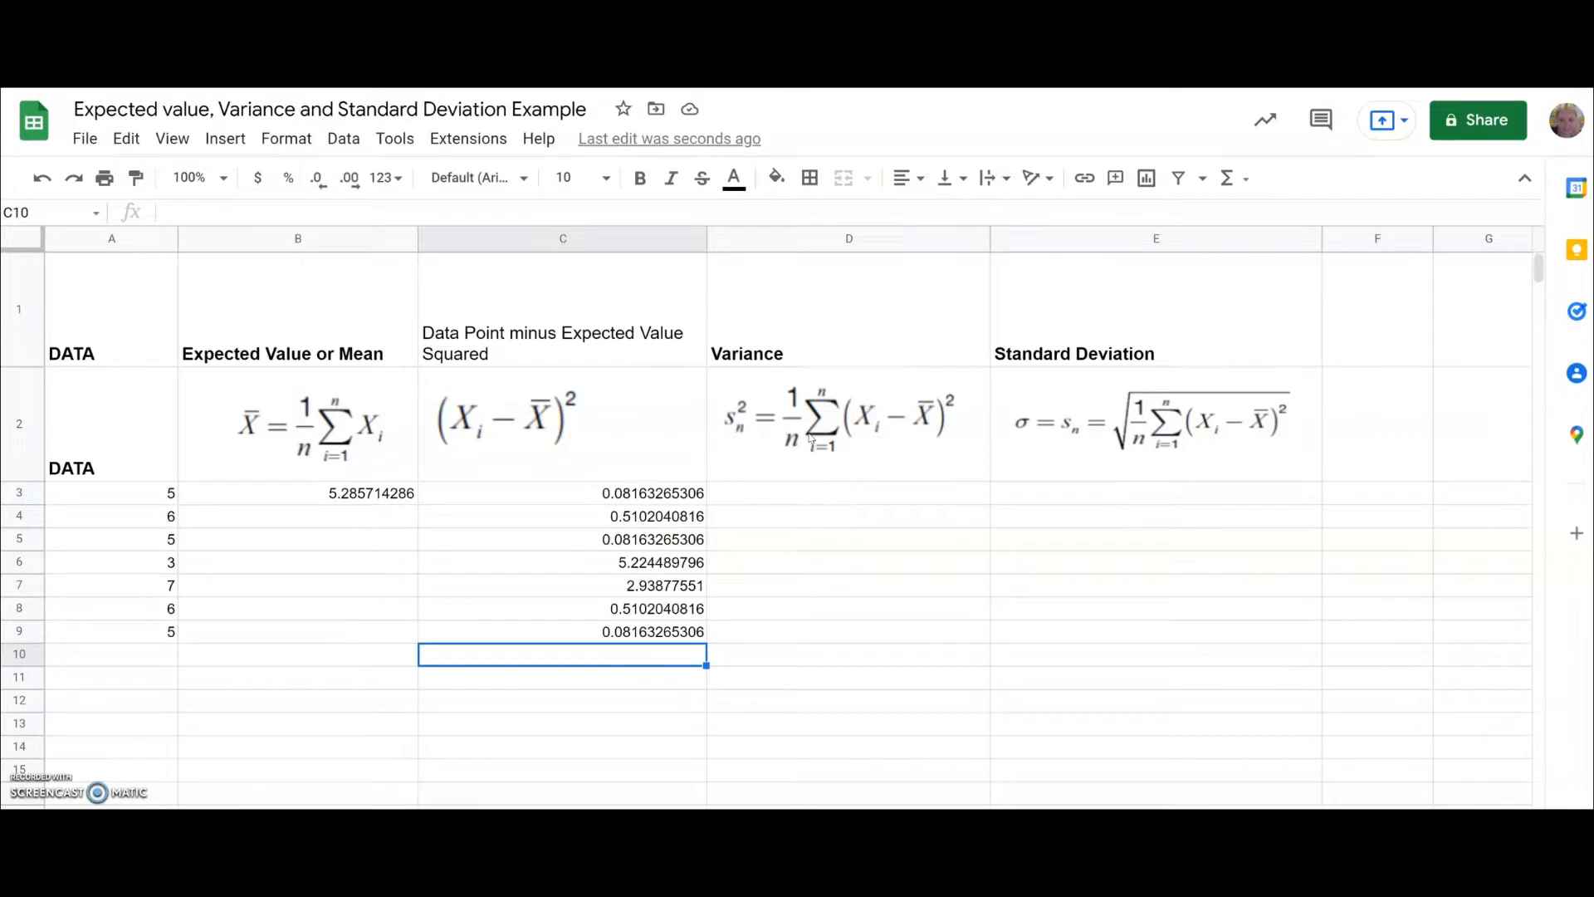
# - Calculate the variance in D3 with the formula =SUM(C3:C9)/7
pyautogui.click(780, 491)
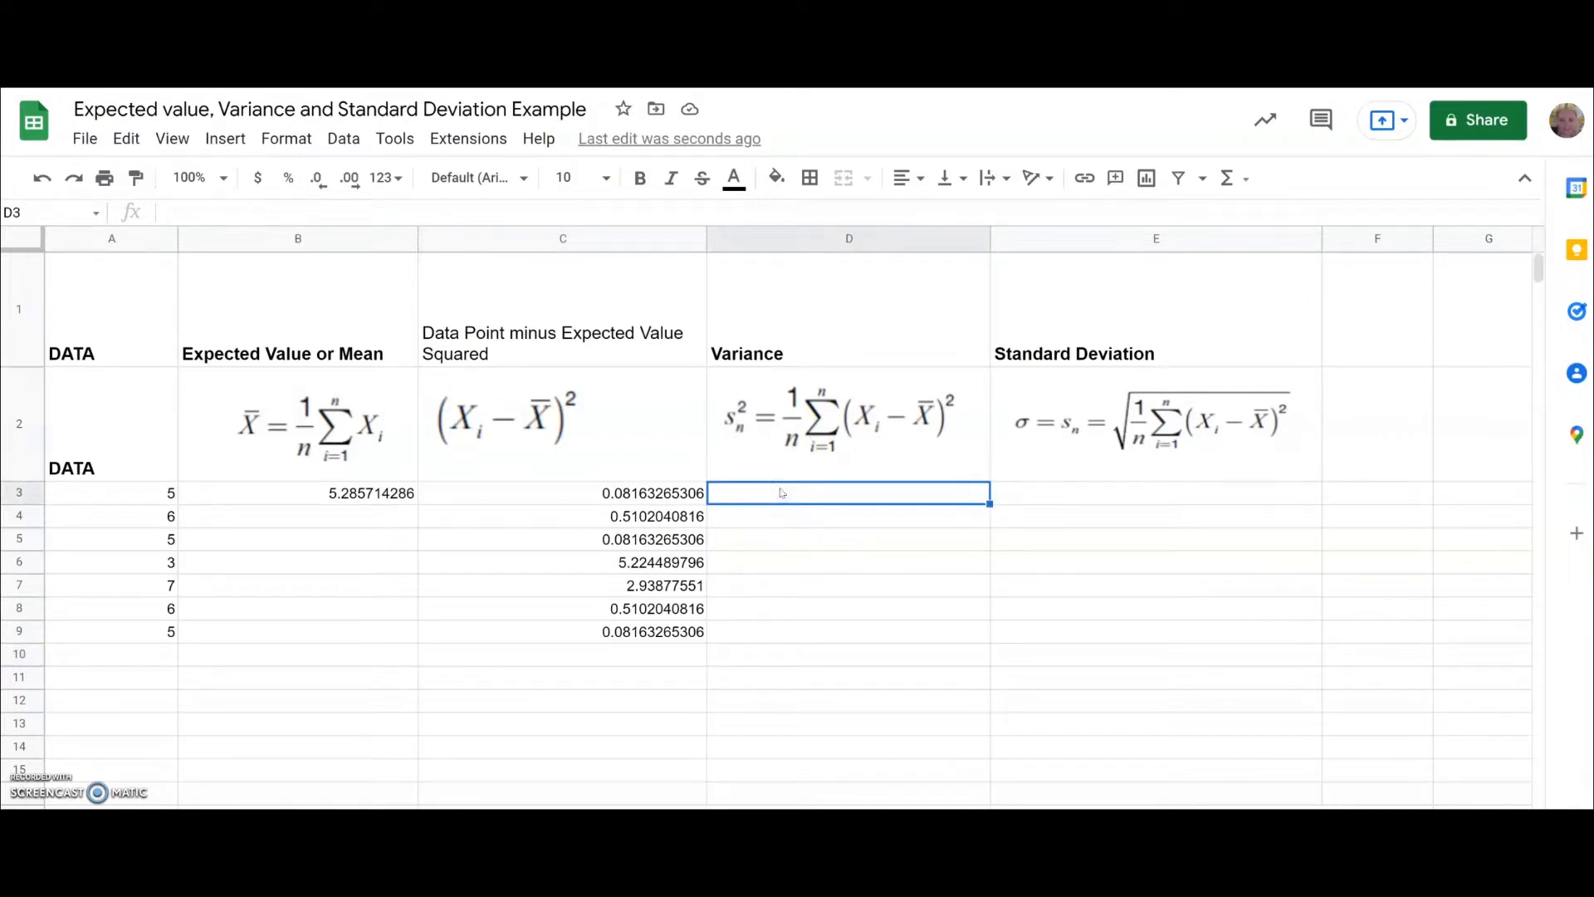
pyautogui.write('+')
pyautogui.press('BackSpace')
pyautogui.write('=')
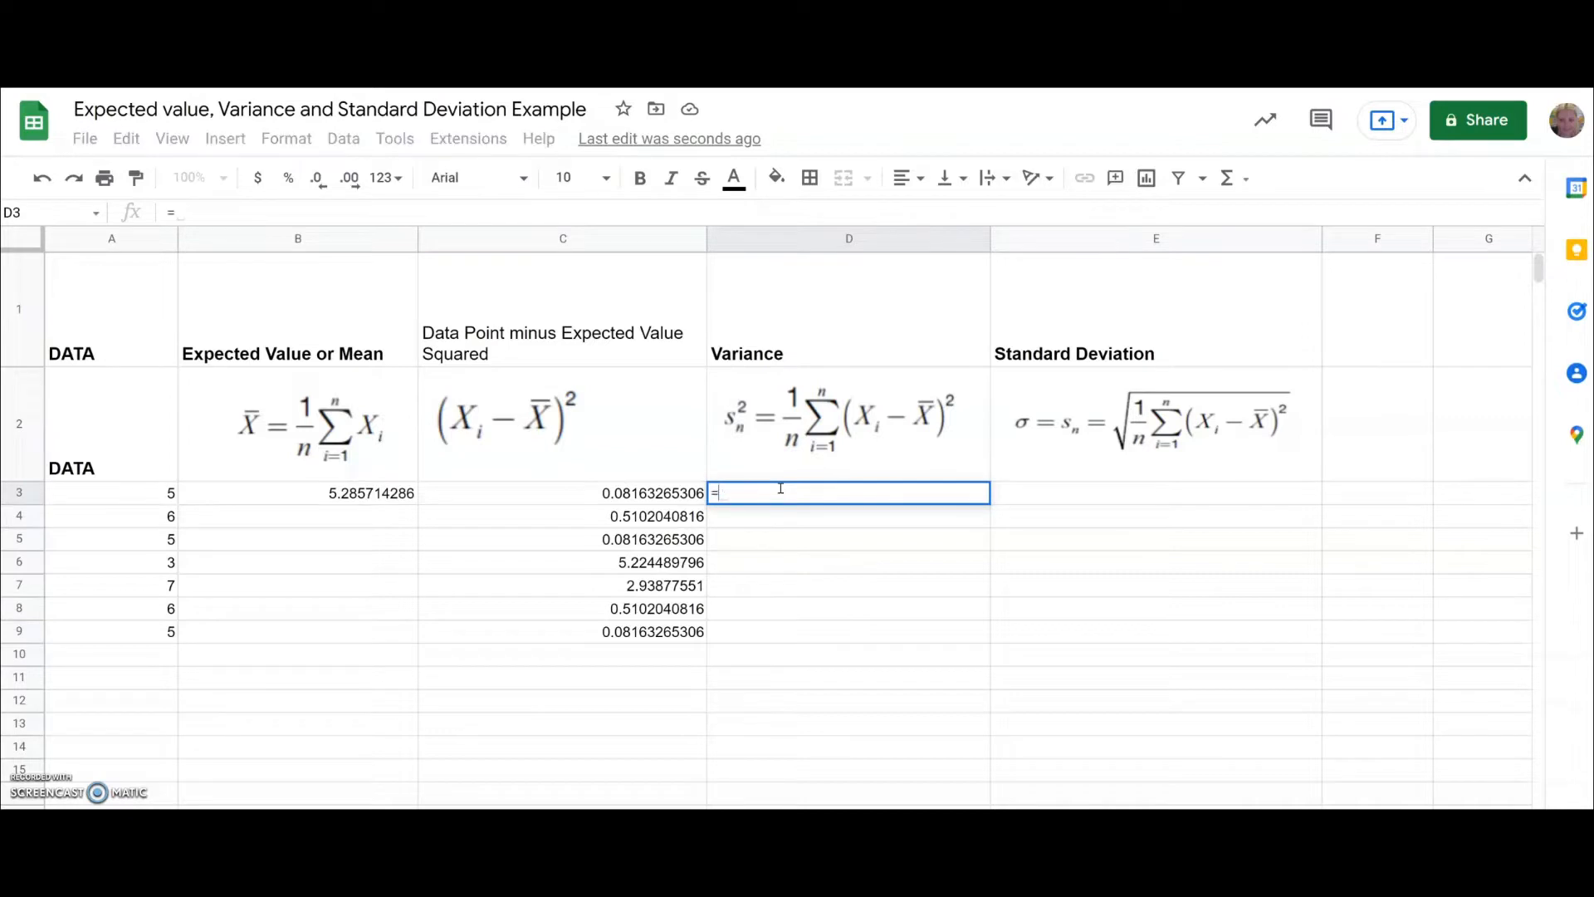
pyautogui.write('SUM')
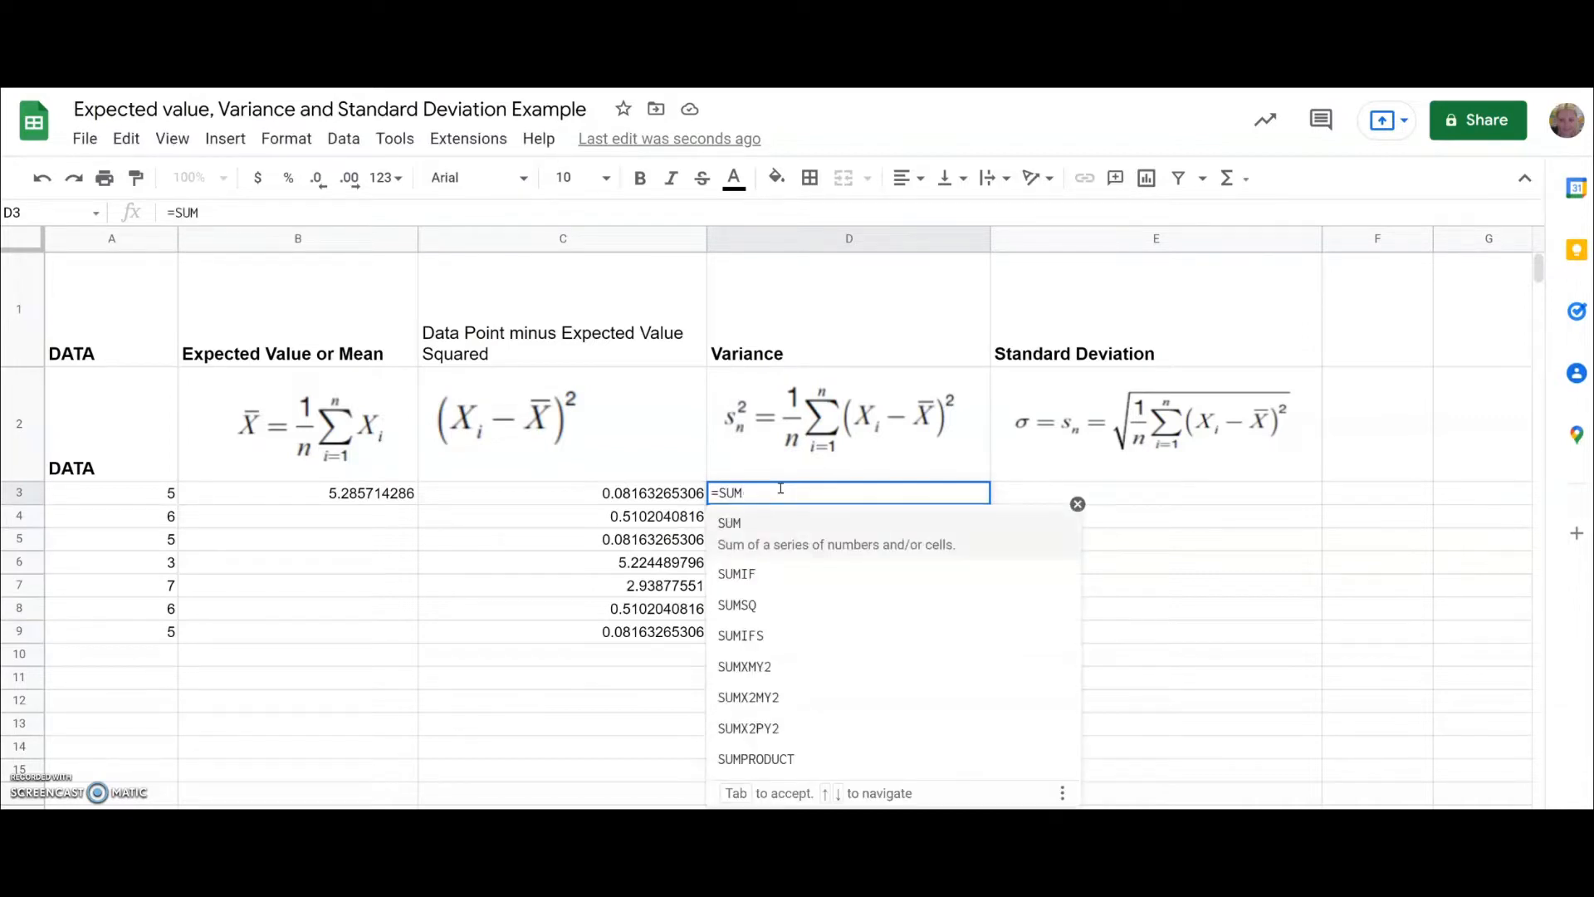
pyautogui.write('(')
pyautogui.click(633, 495)
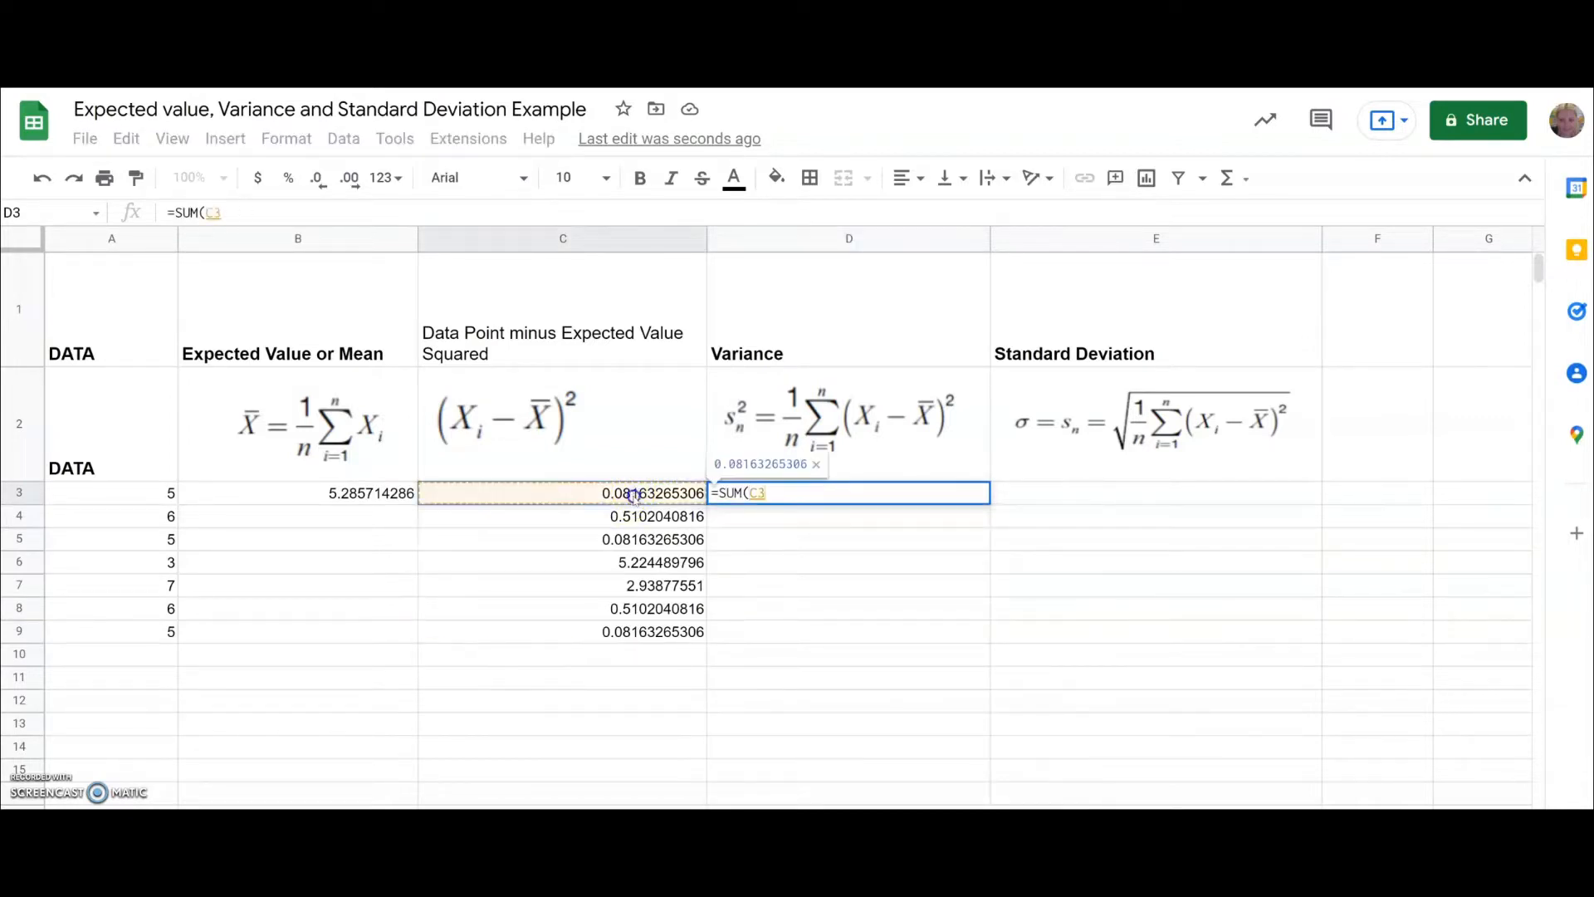
pyautogui.moveTo(633, 495); pyautogui.dragTo(635, 633)
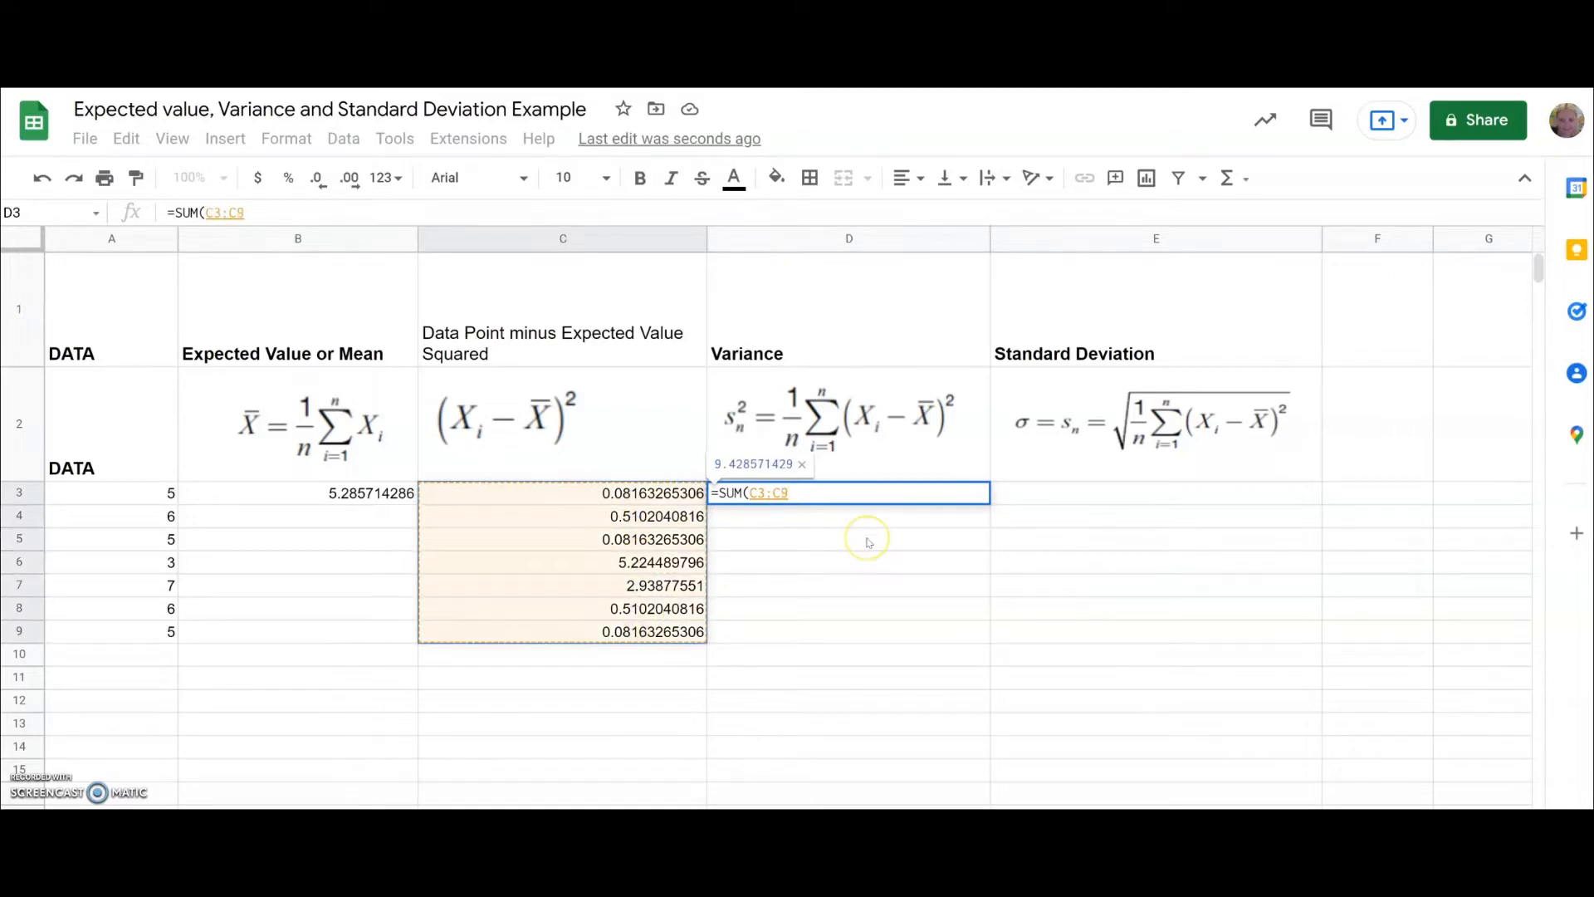
pyautogui.write(')')
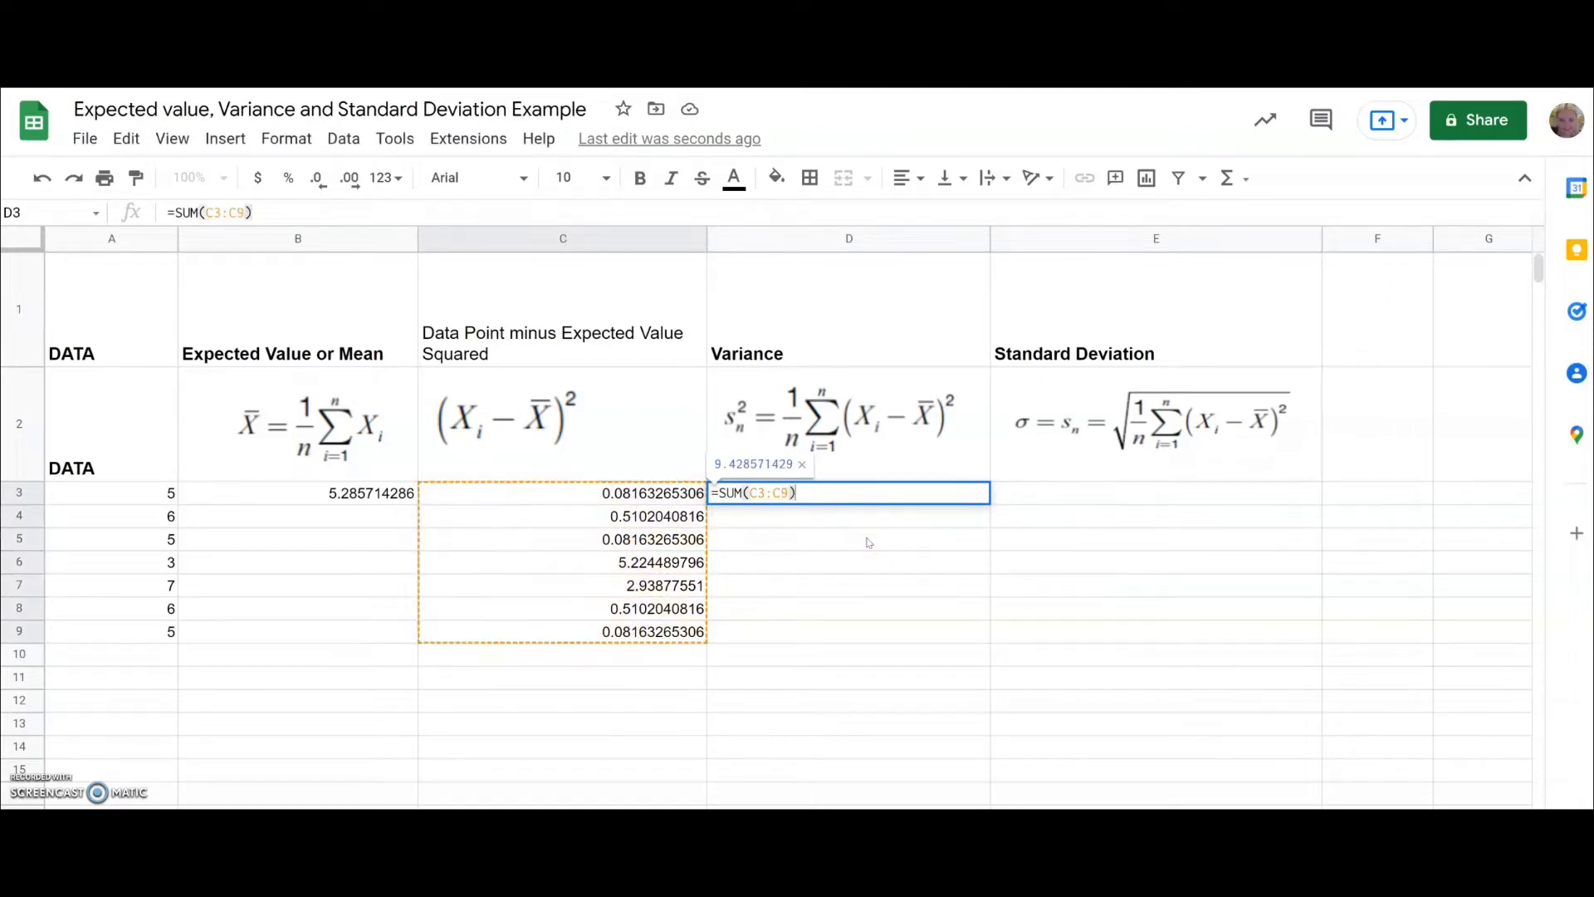
pyautogui.write('/')
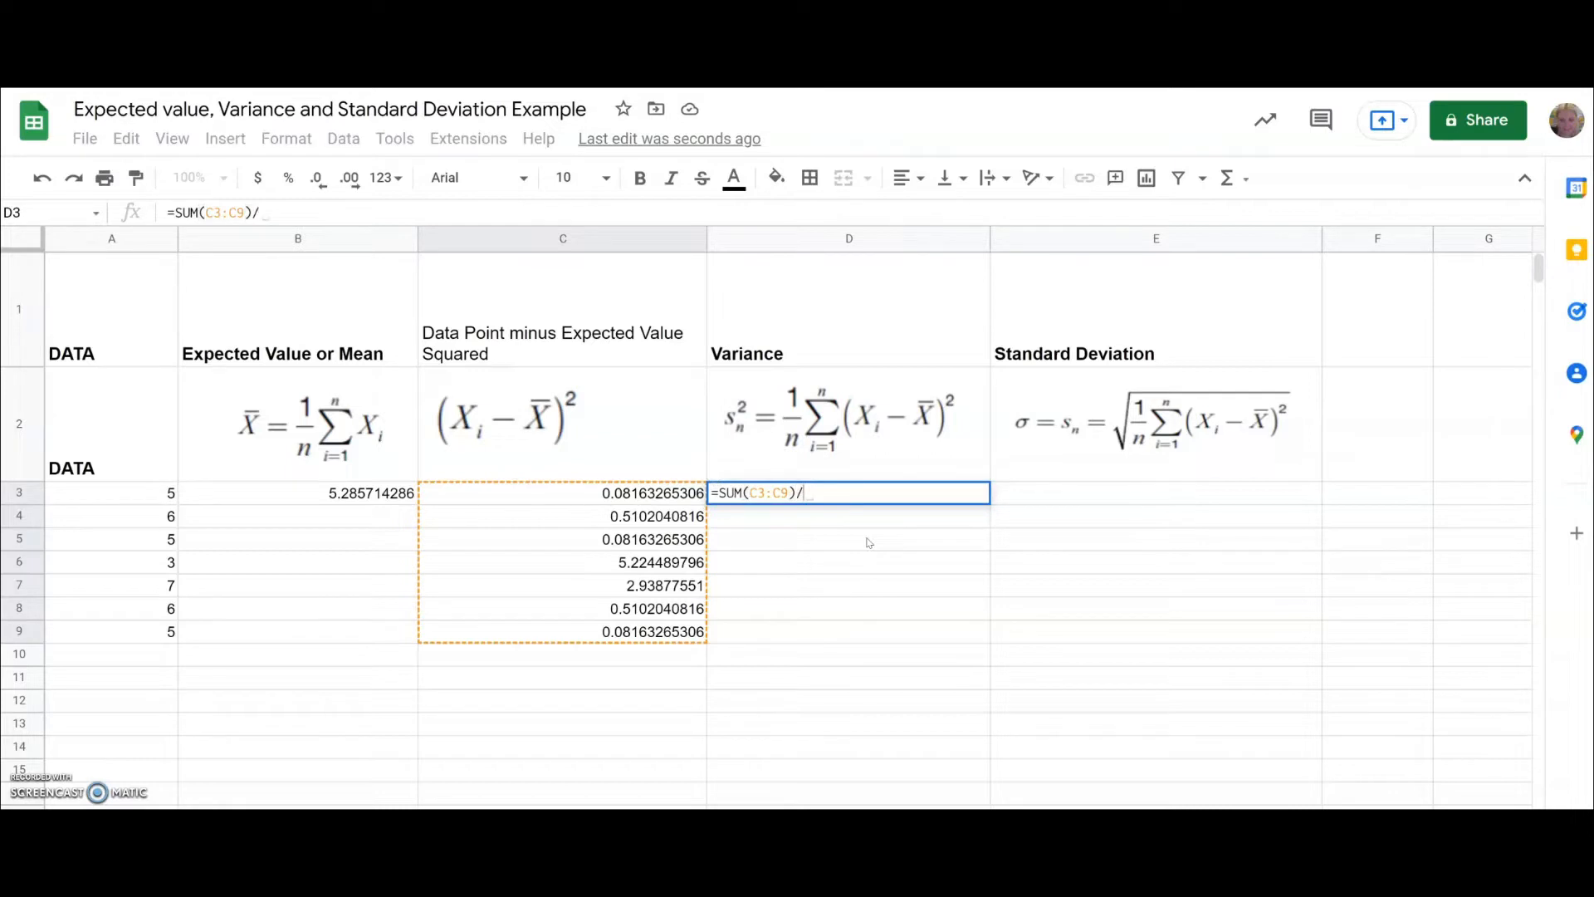
pyautogui.write('7')
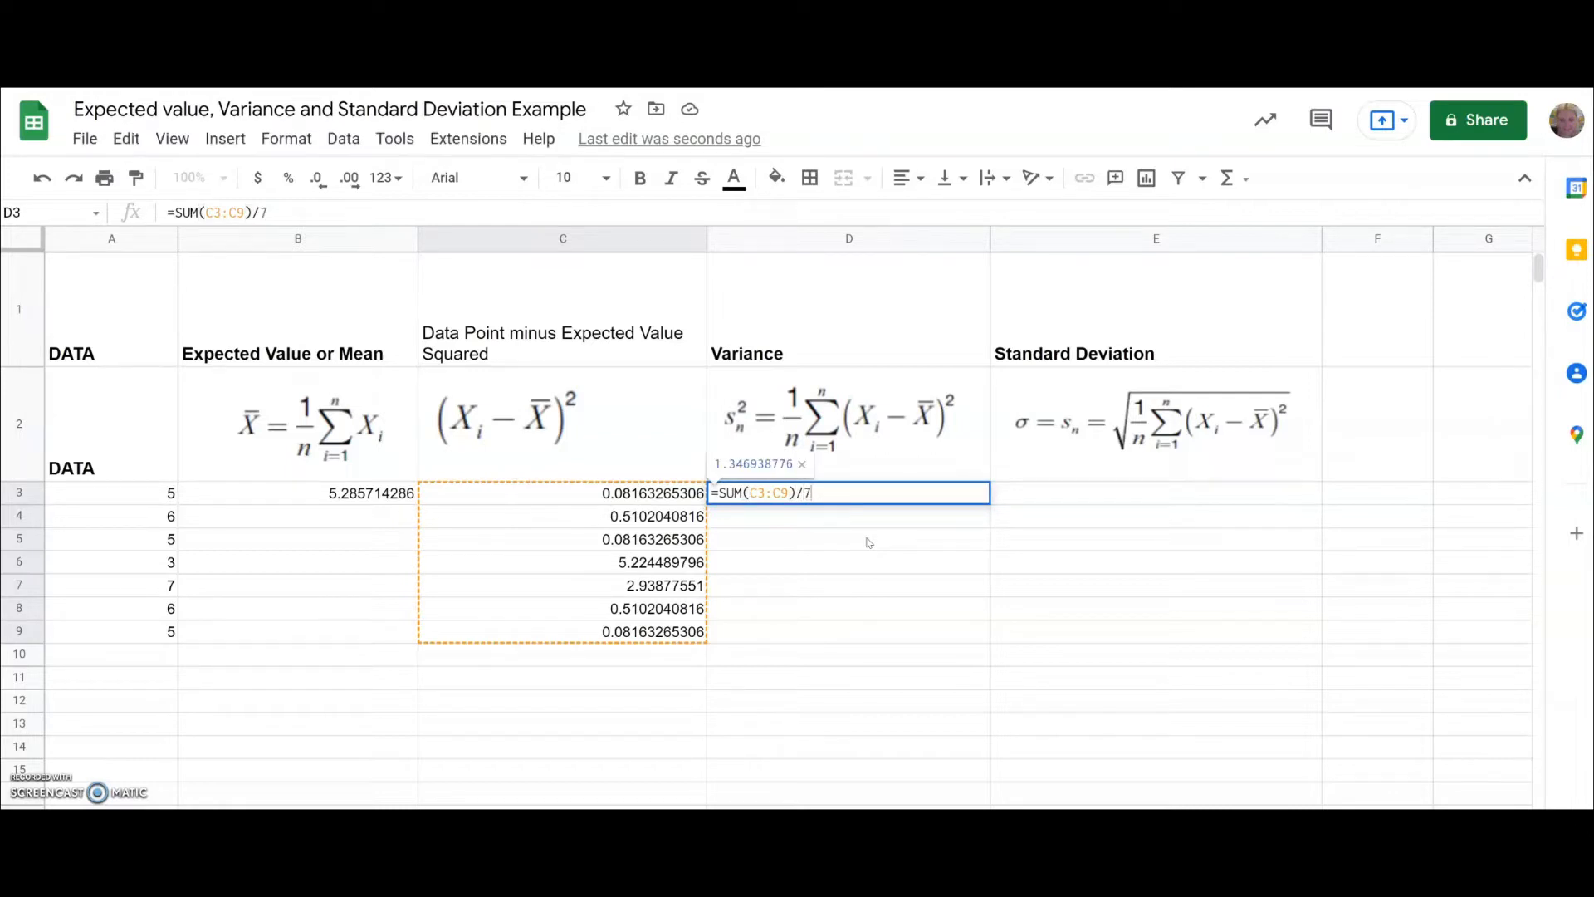
pyautogui.press('Return')
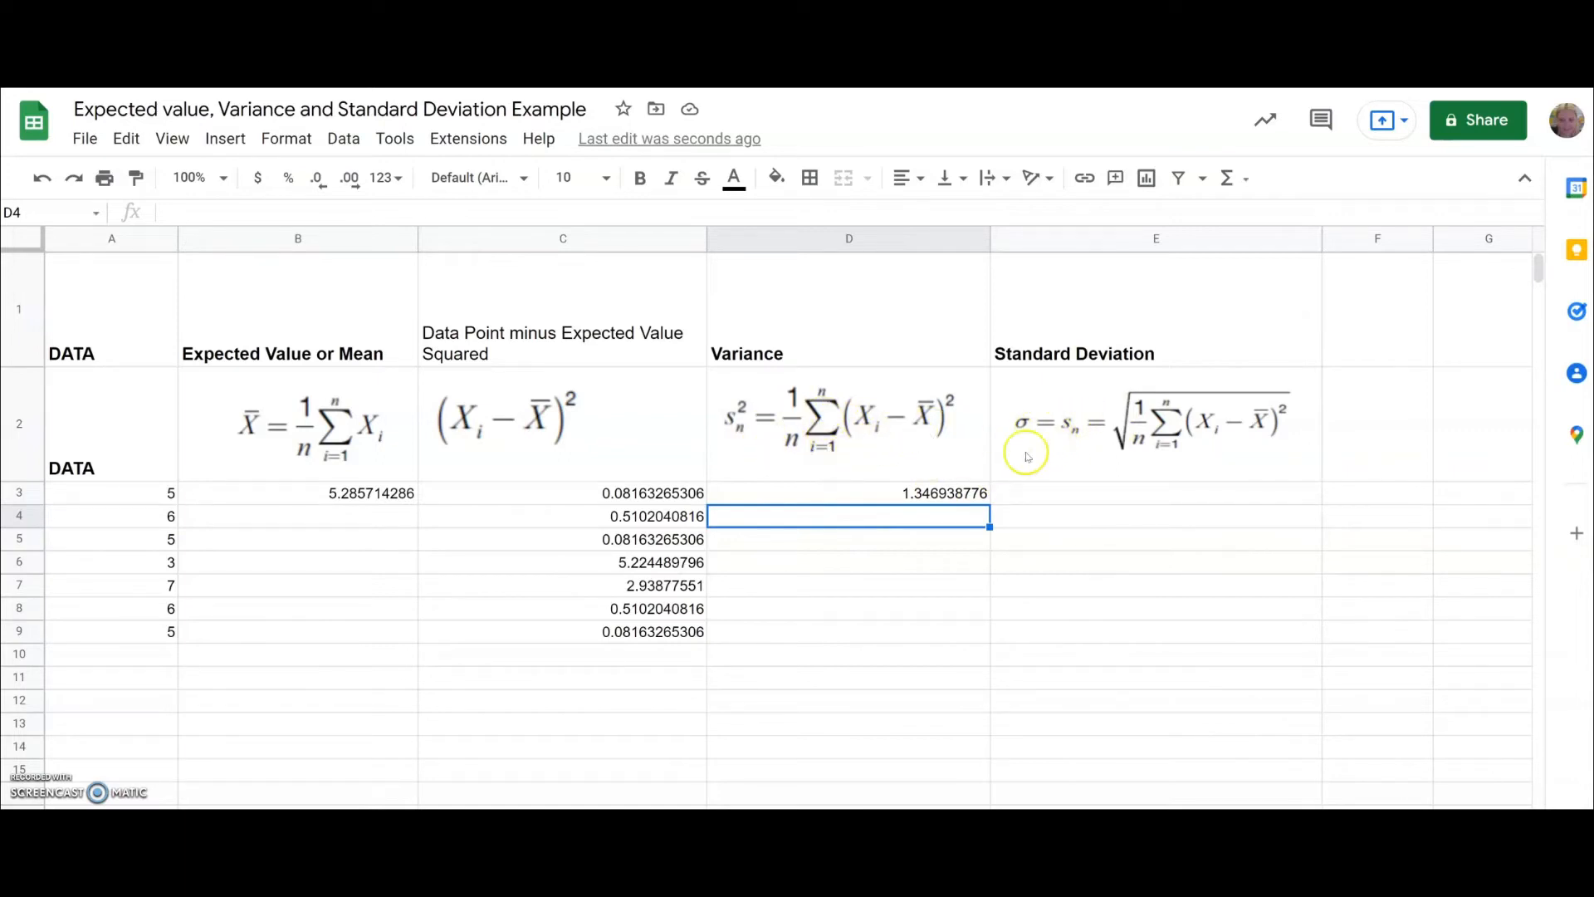
# - Calculate the standard deviation in E3 as the square root of the variance with =sqrt(D3)
pyautogui.click(1050, 488)
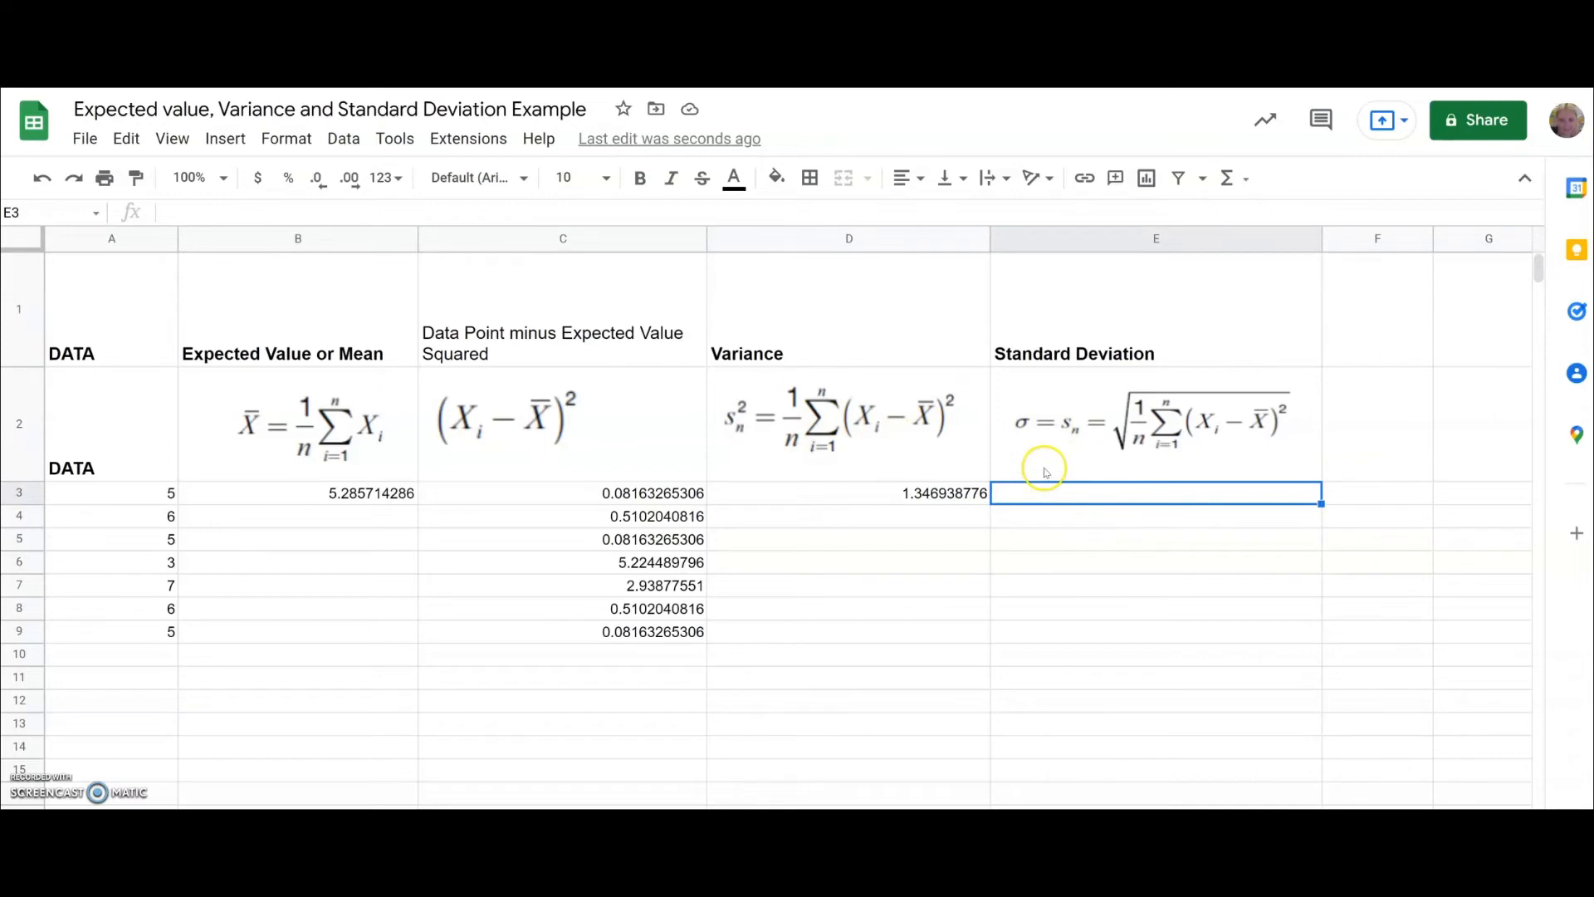
pyautogui.click(368, 215)
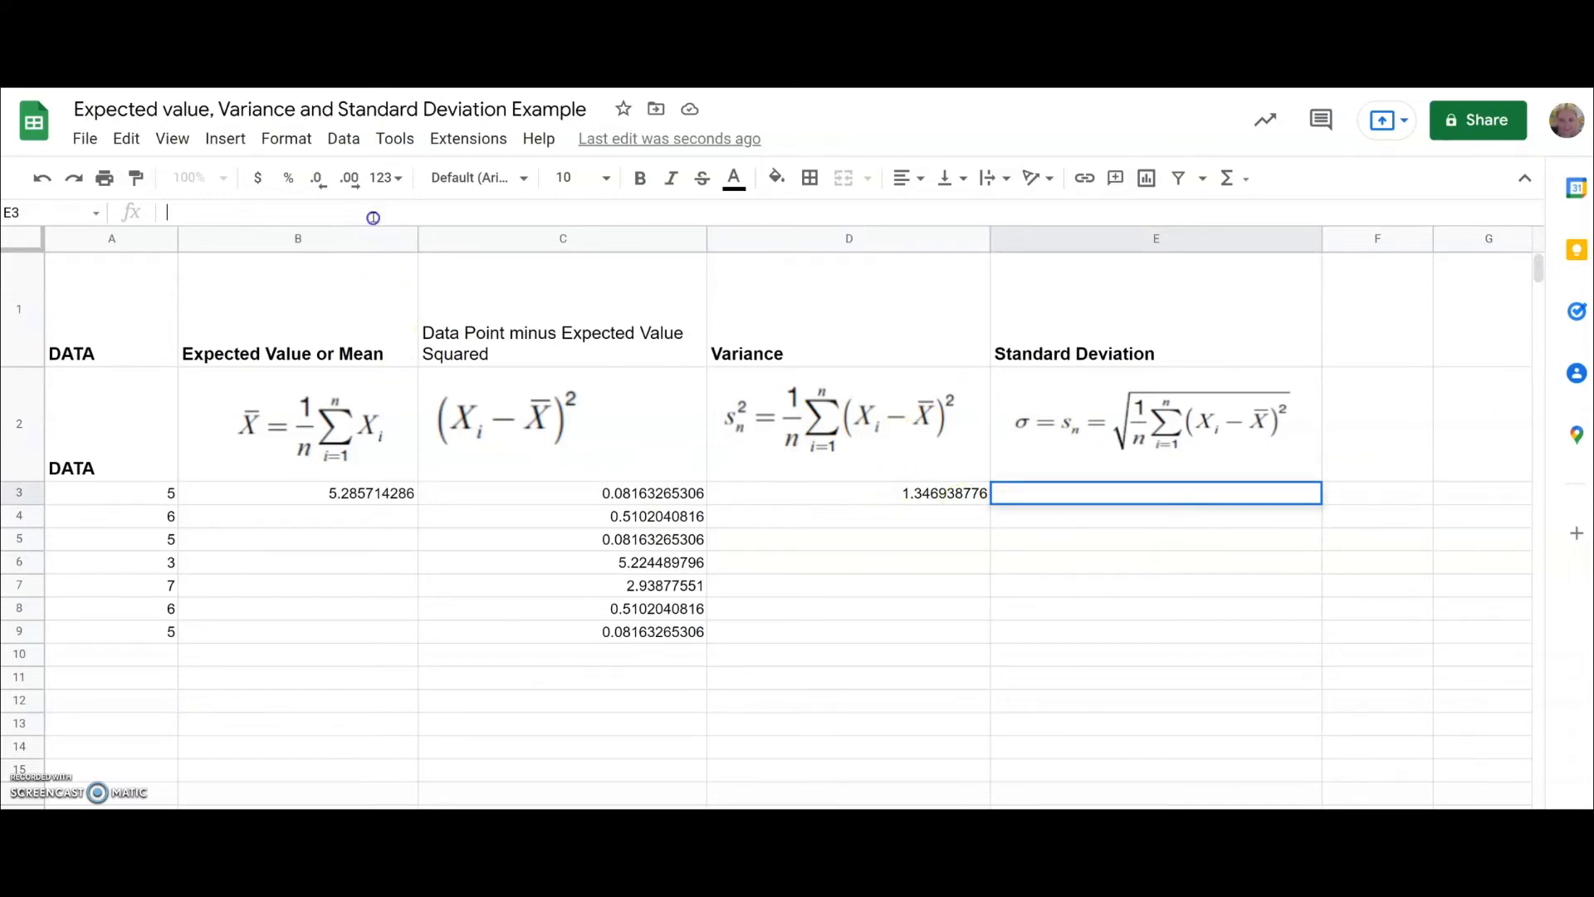
pyautogui.write('=')
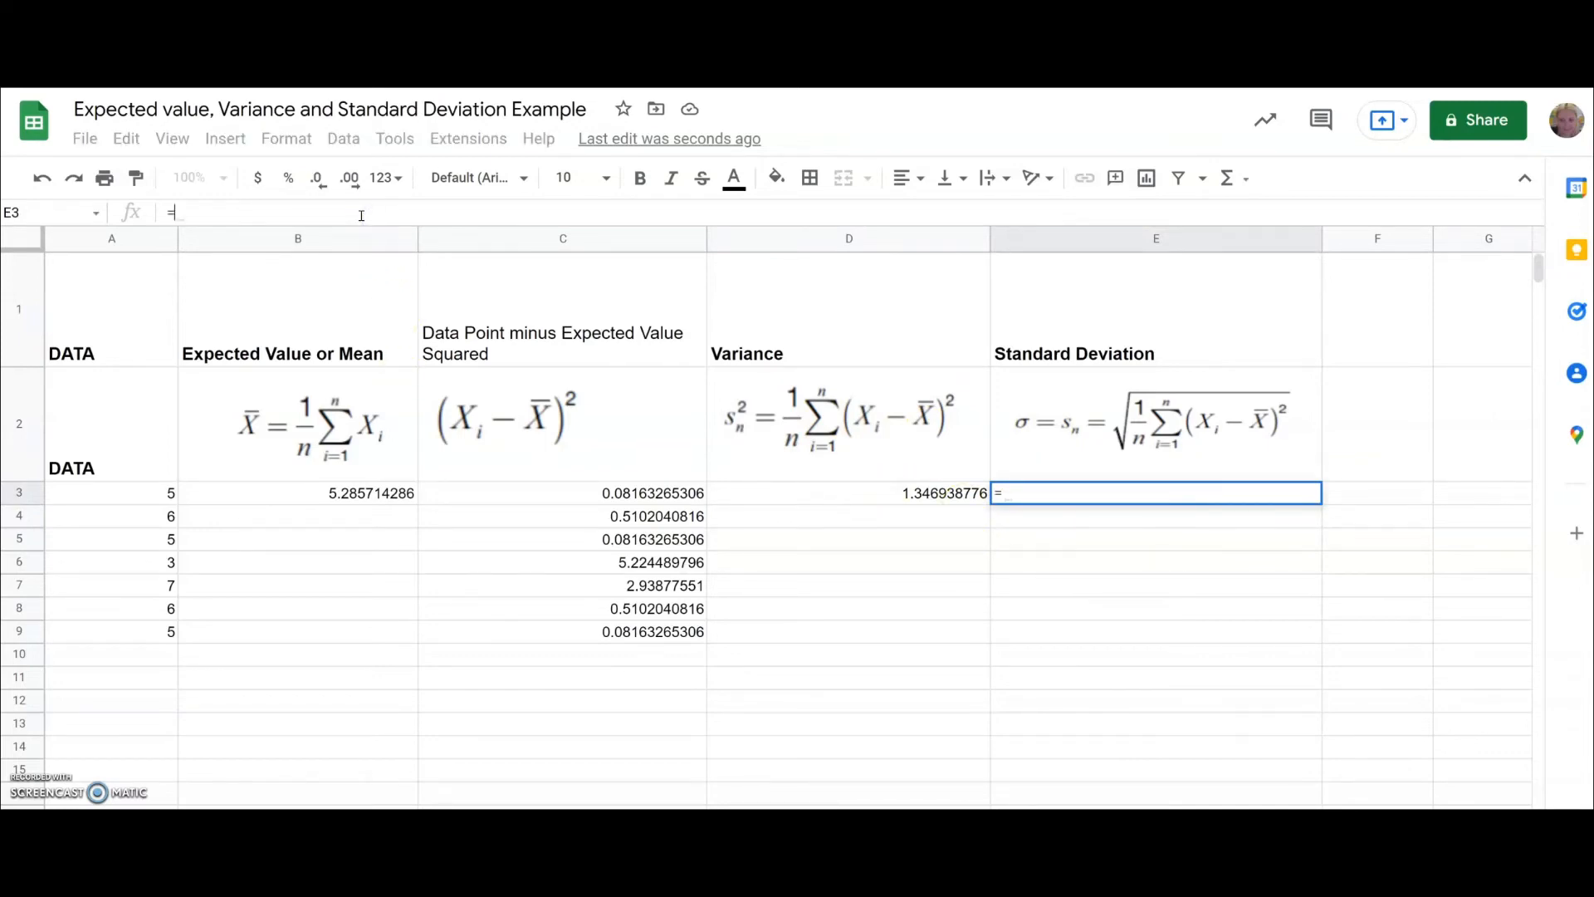
pyautogui.write('sqrt')
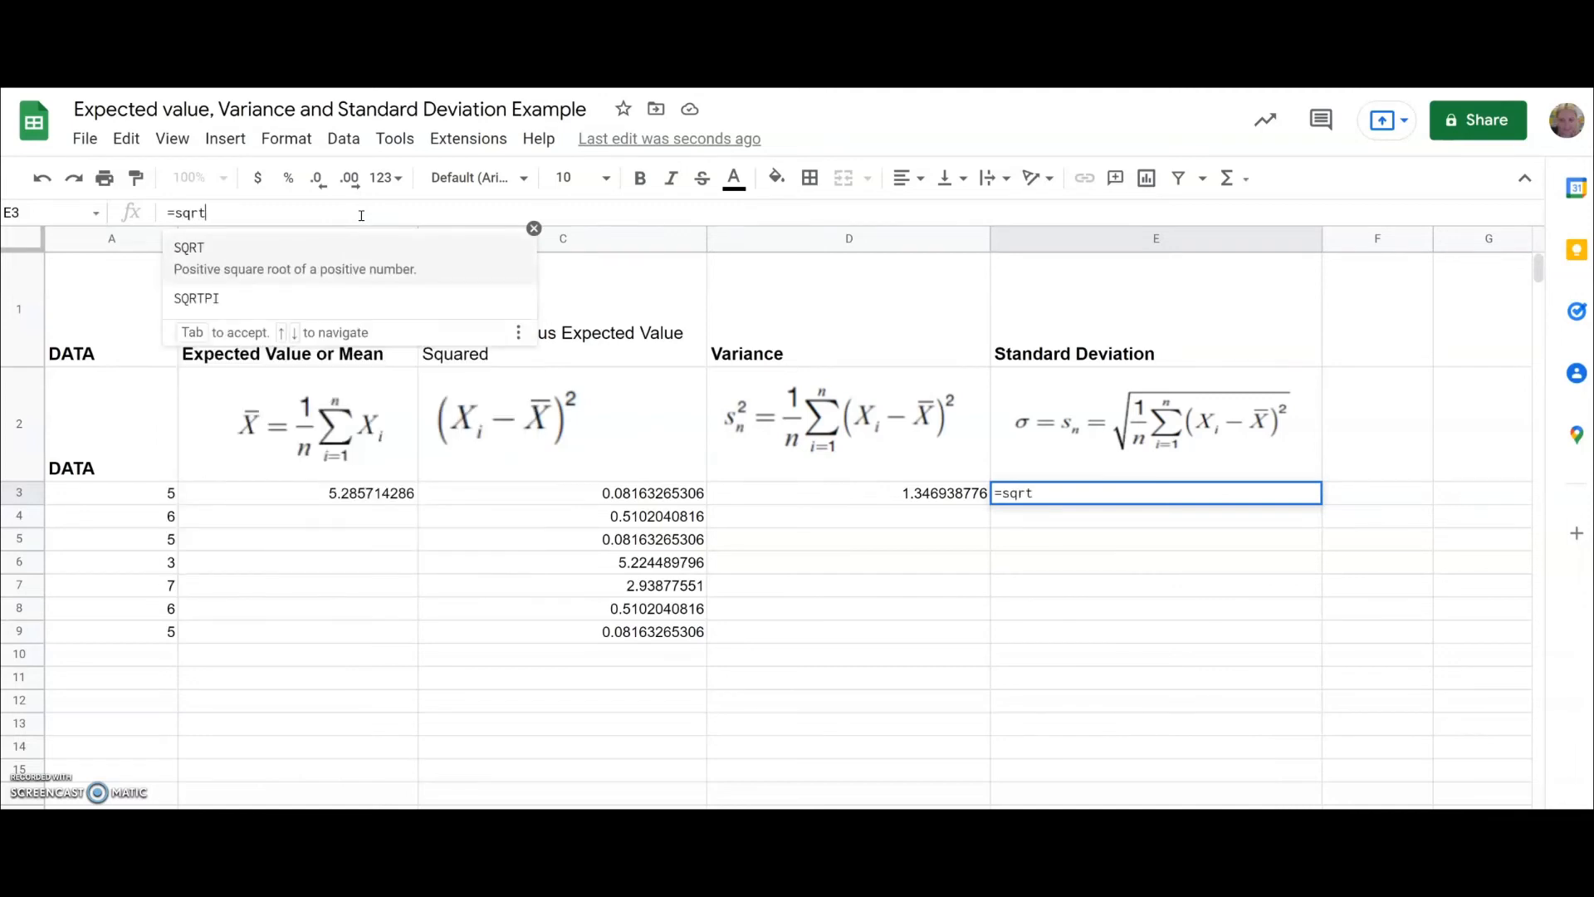
pyautogui.write('(')
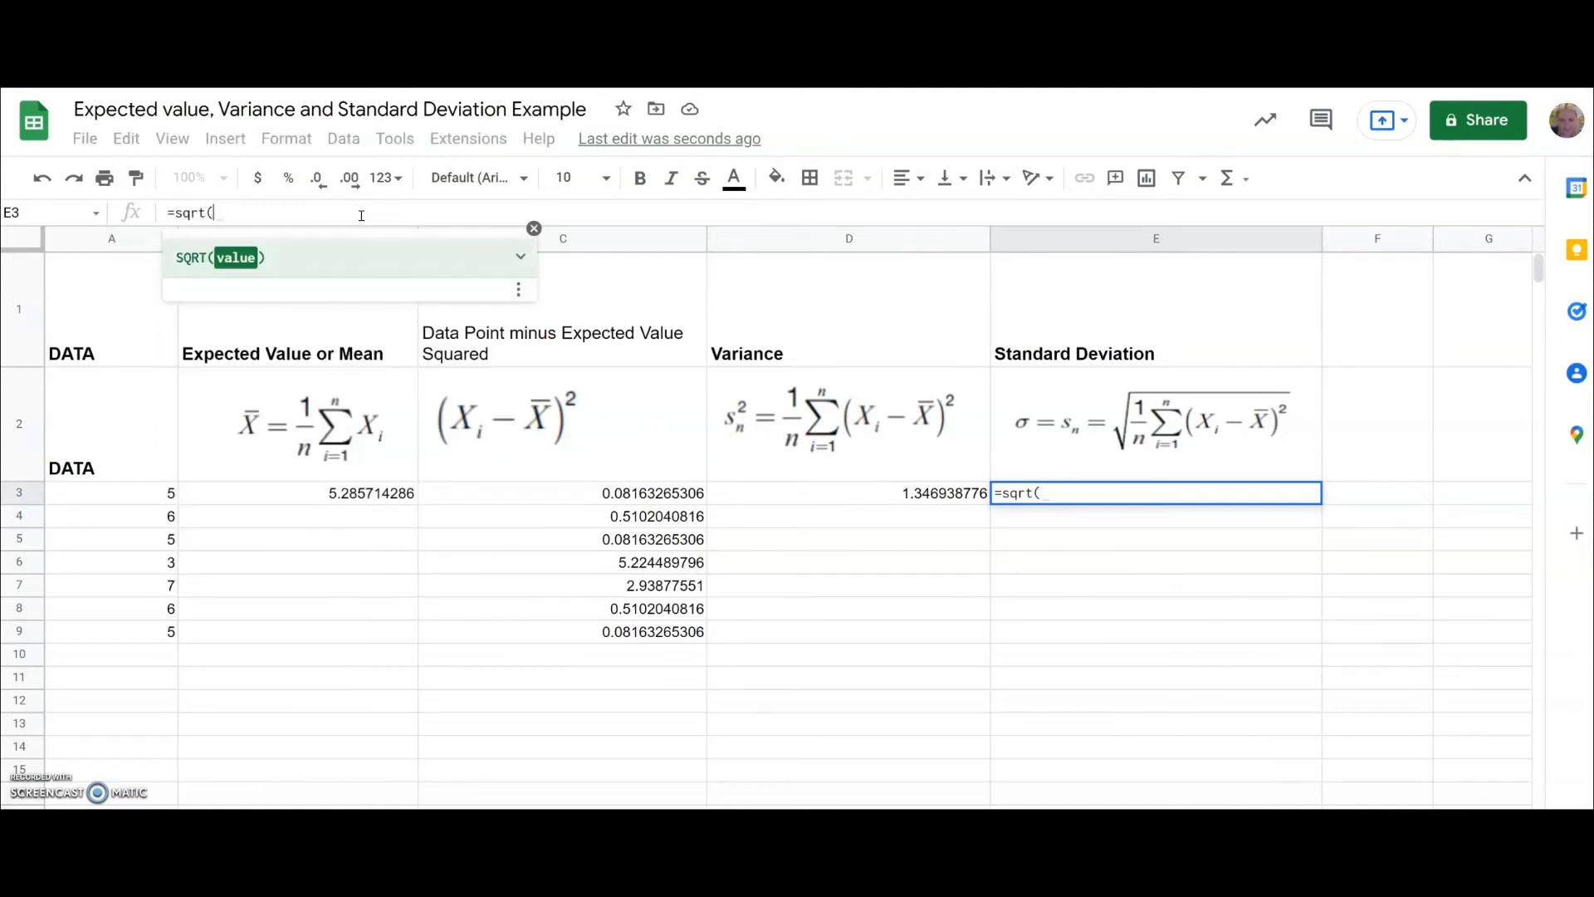
pyautogui.click(885, 496)
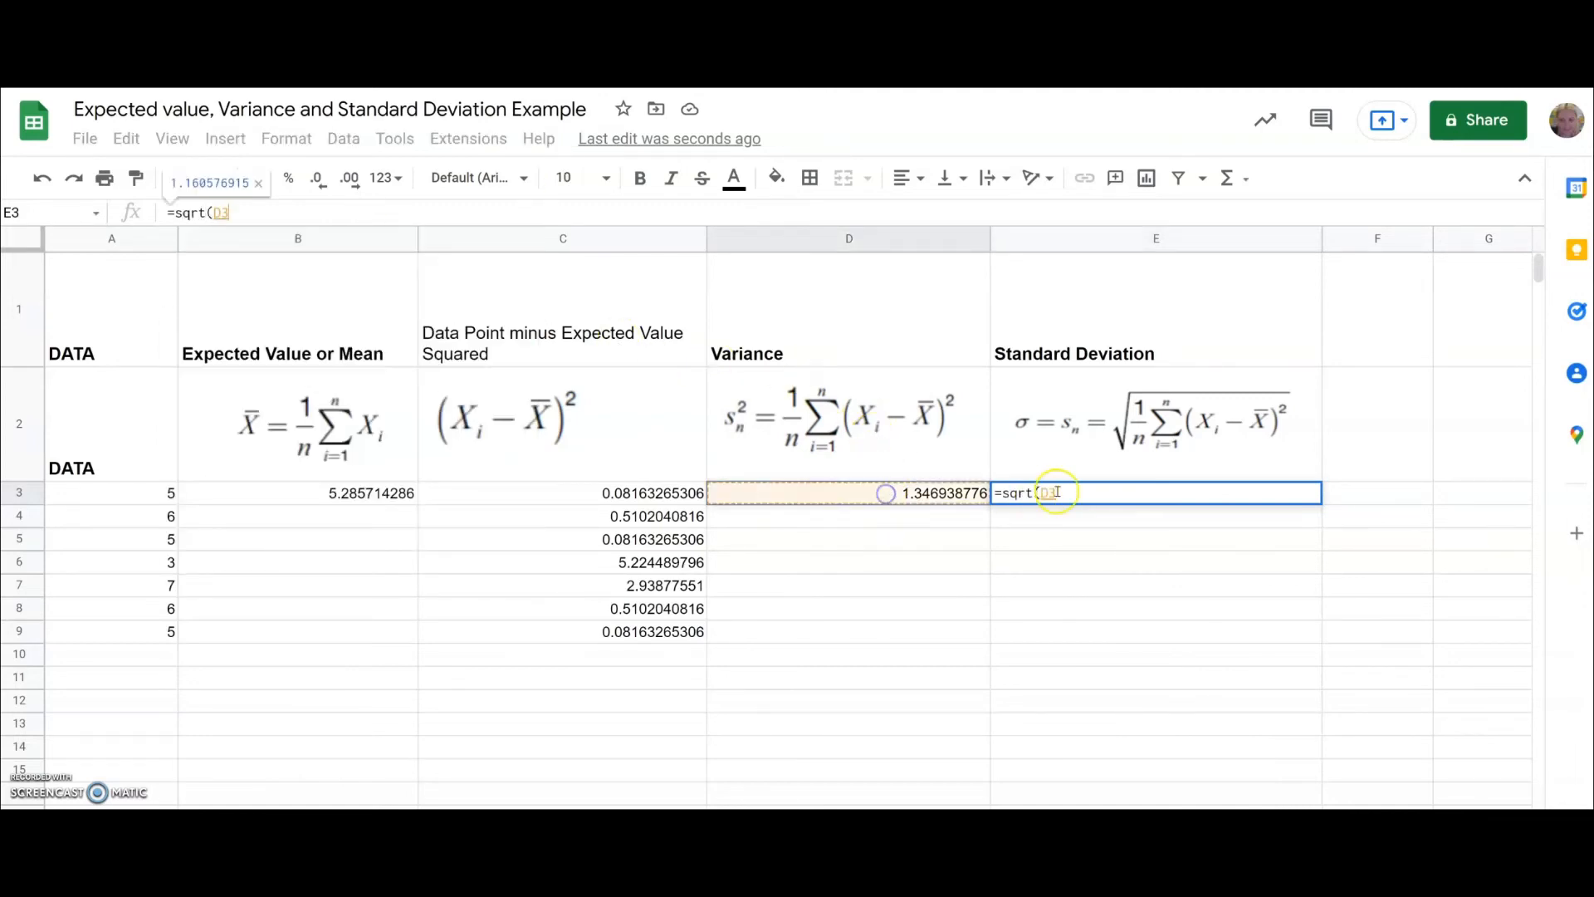
pyautogui.write(')')
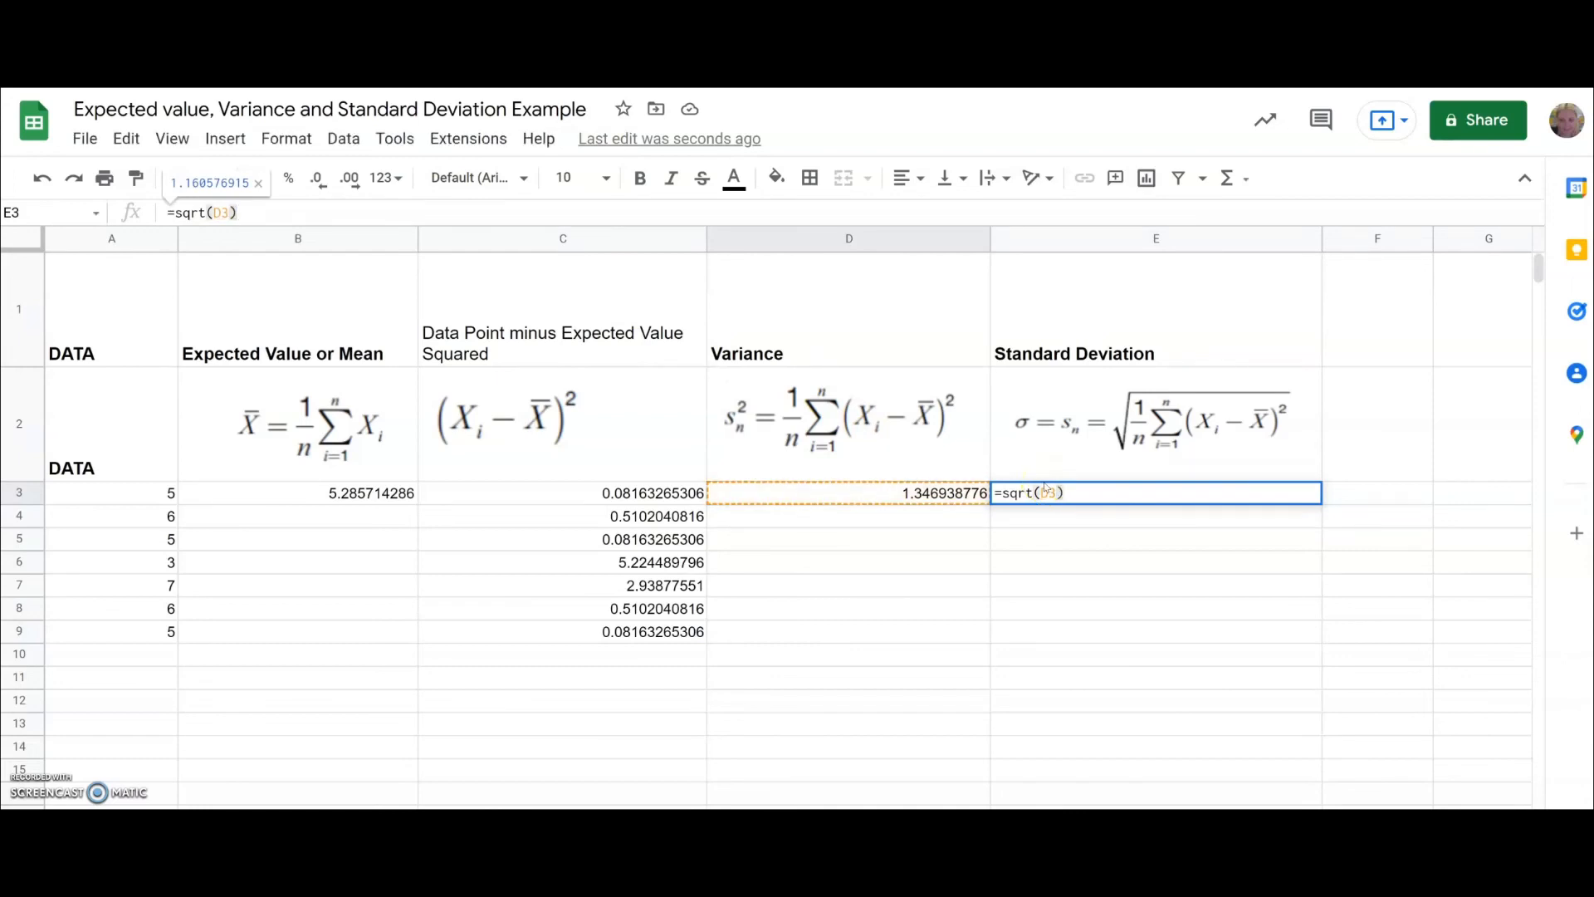